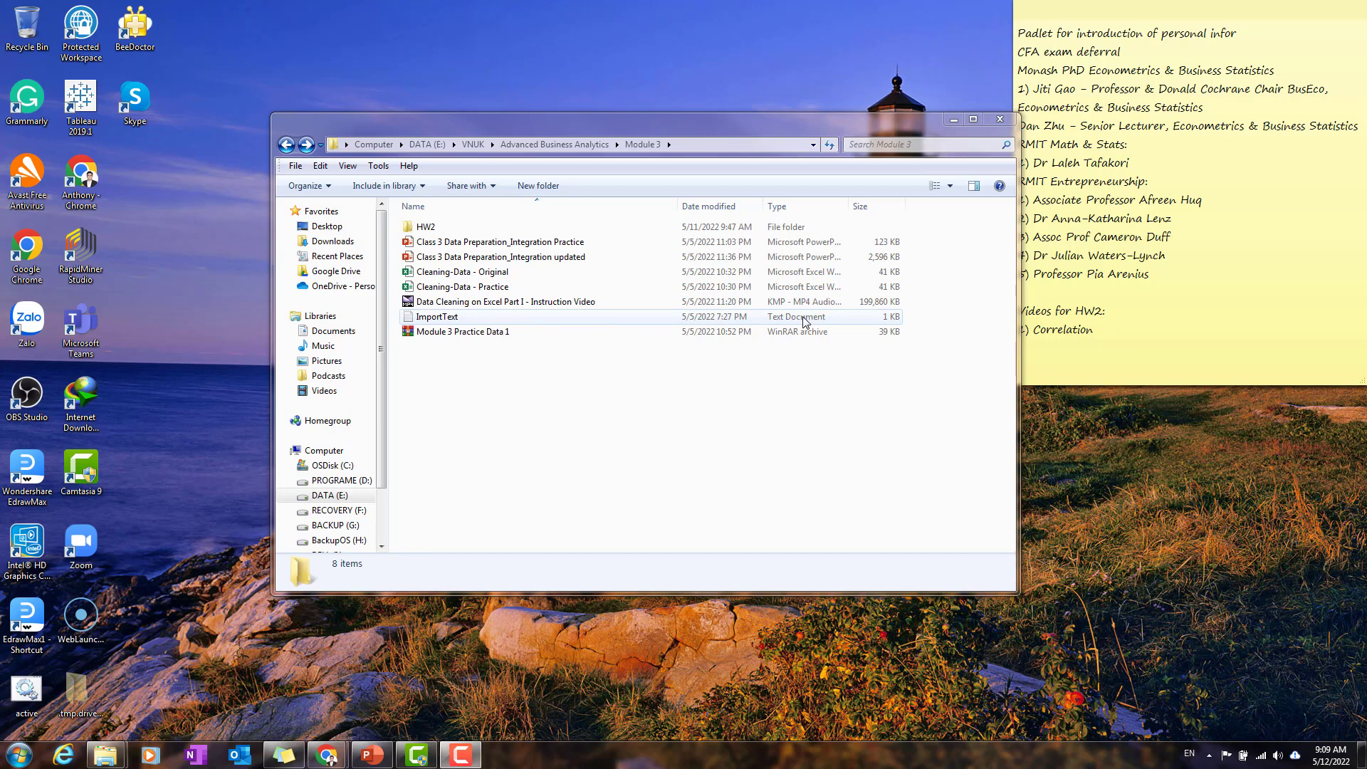
Step: Open the ImportText file from the Module 3 folder, examine how its records are separated, and close it
double_click(469, 321)
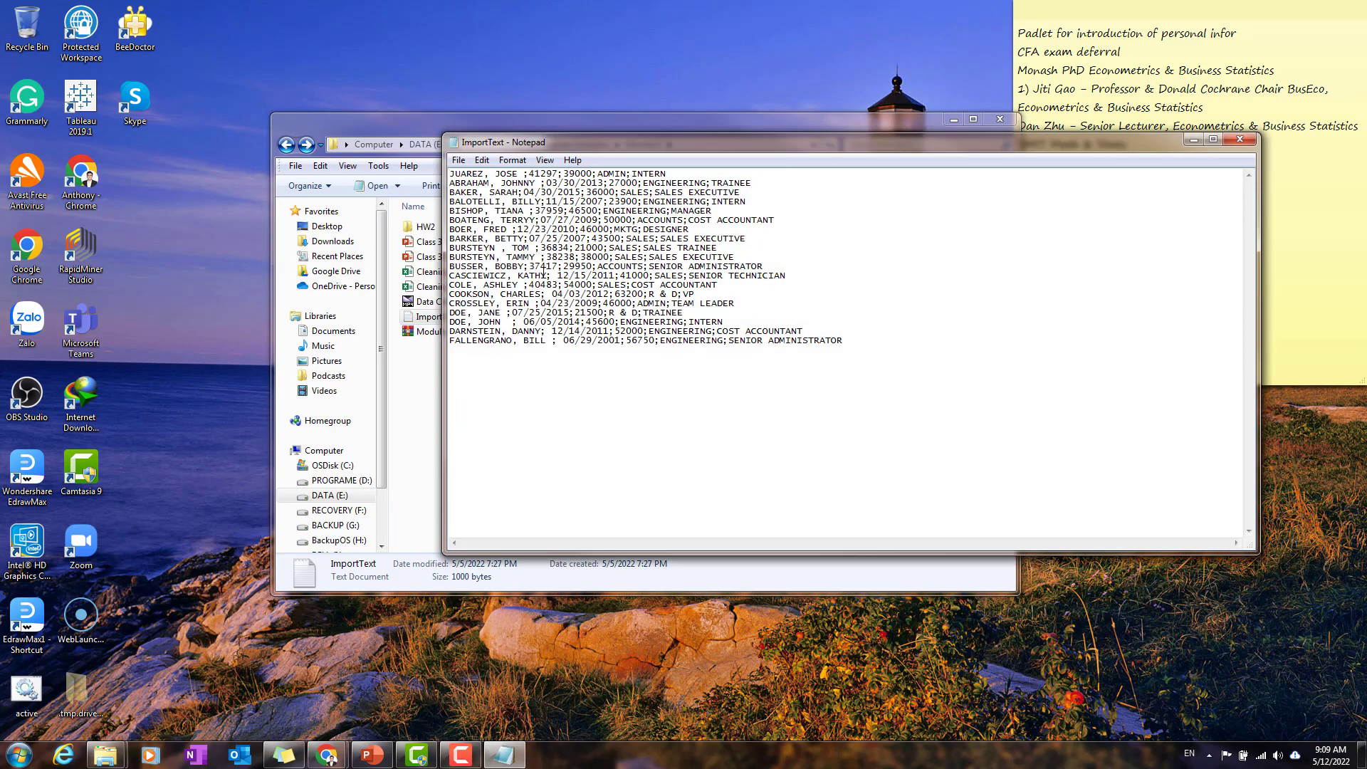
drag(450, 178, 912, 353)
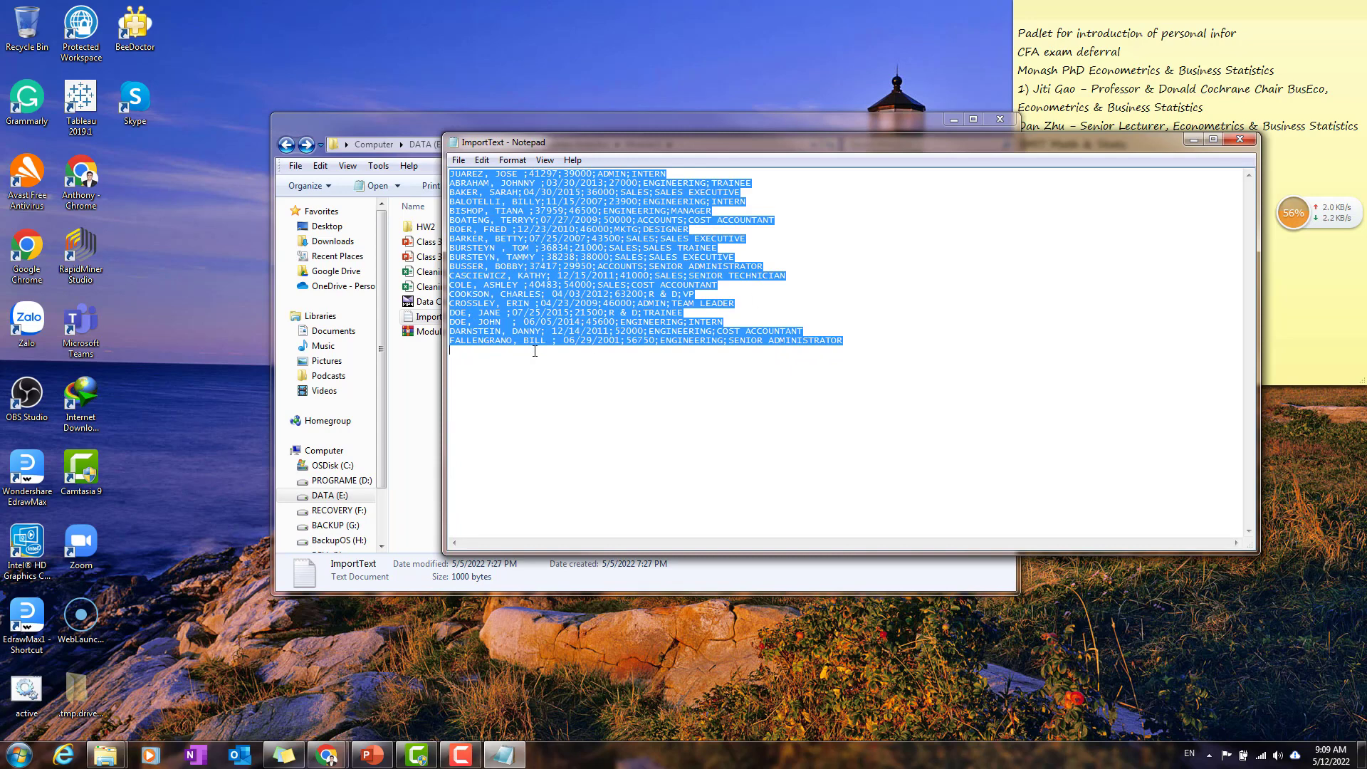
click(596, 357)
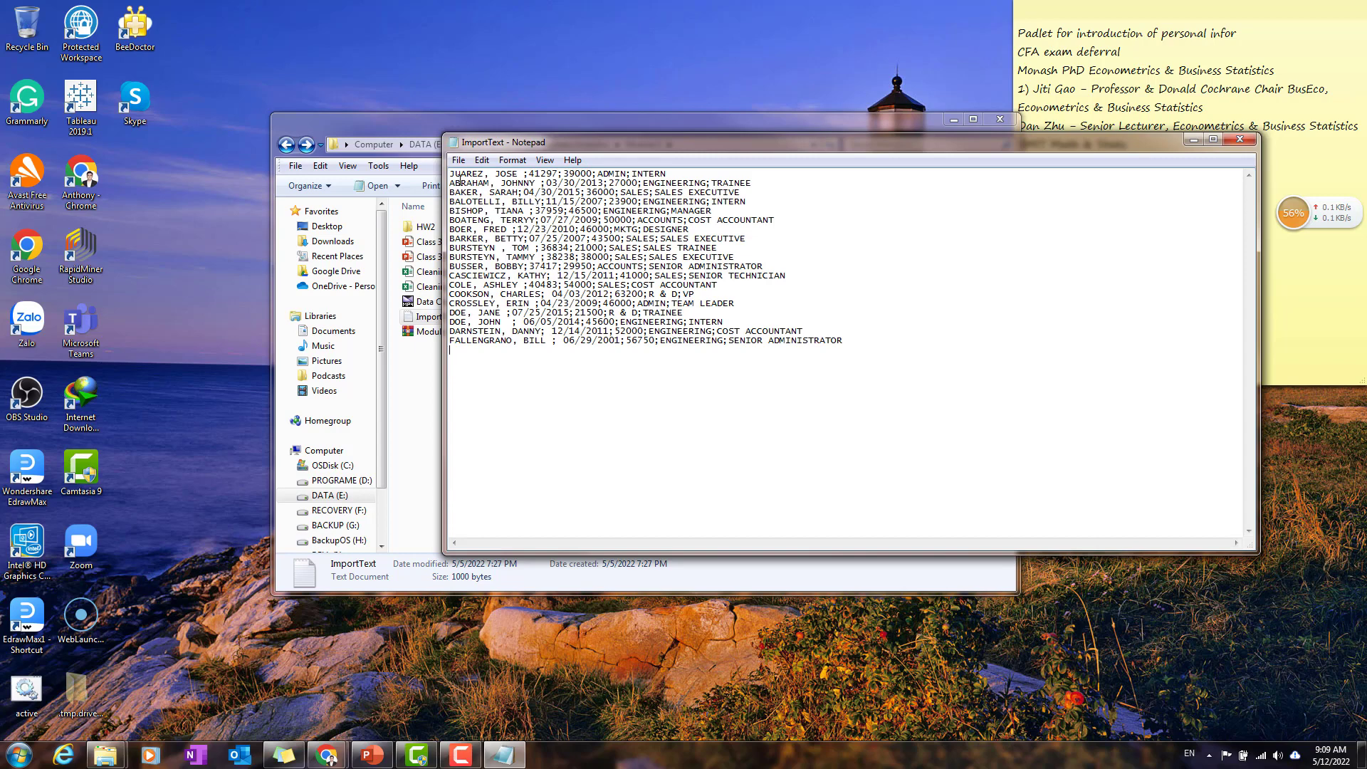
drag(451, 176, 896, 366)
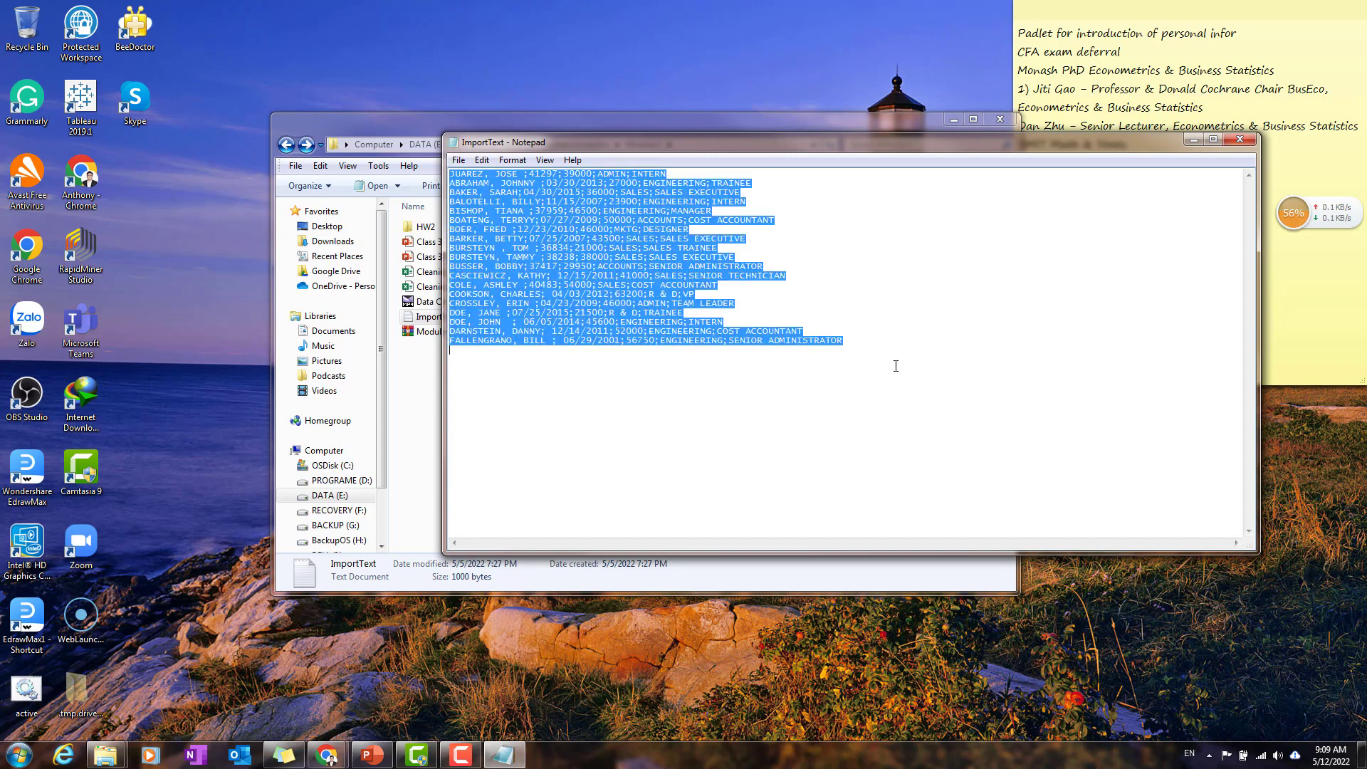
click(645, 230)
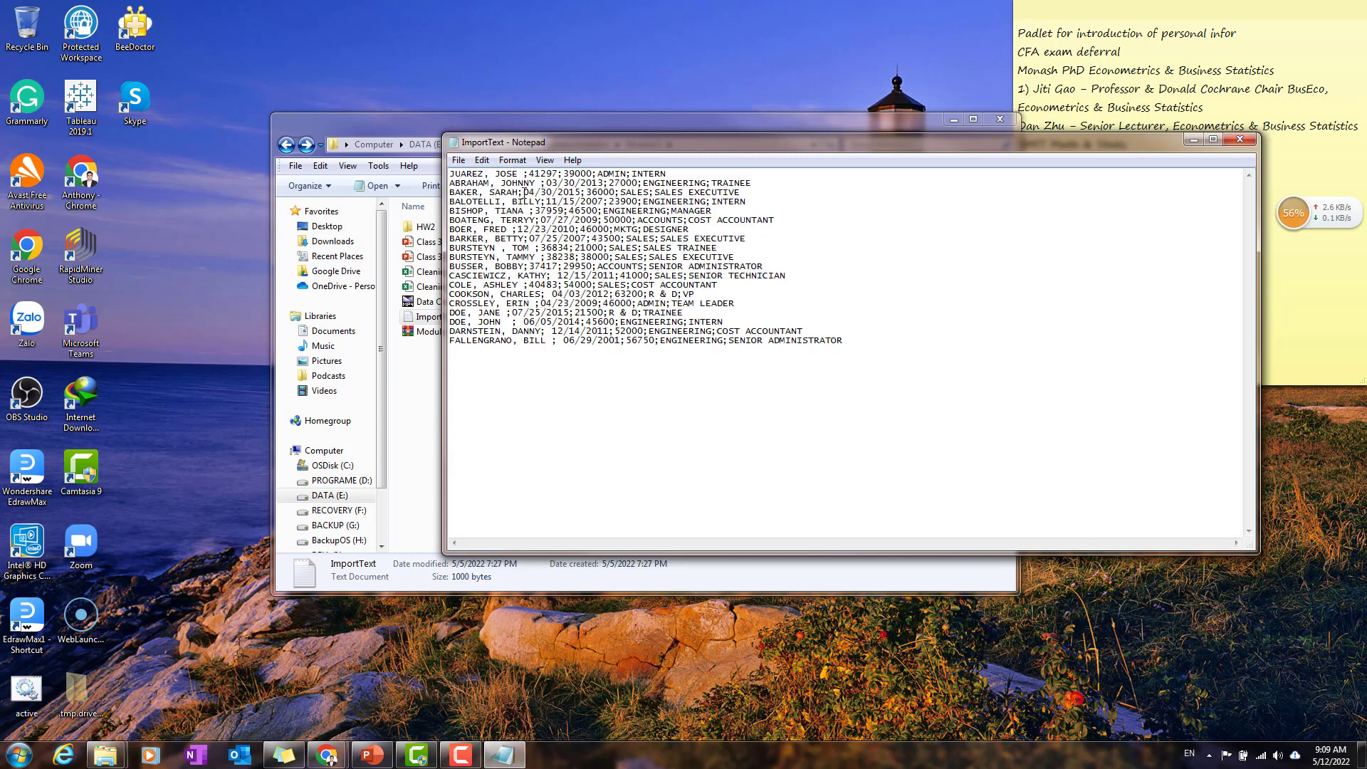
click(1240, 139)
Step: Launch Excel in a maximized window and go to its options for opening an existing file
click(19, 753)
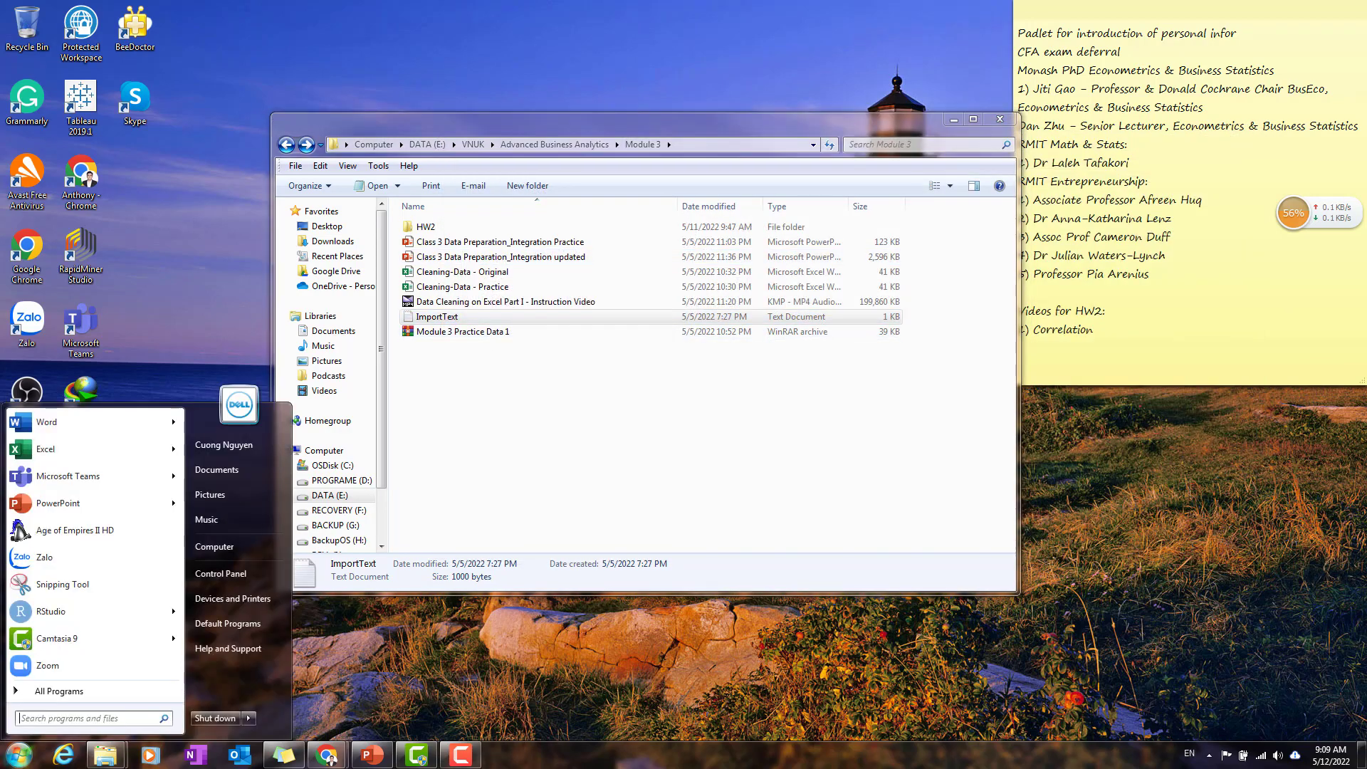
click(99, 448)
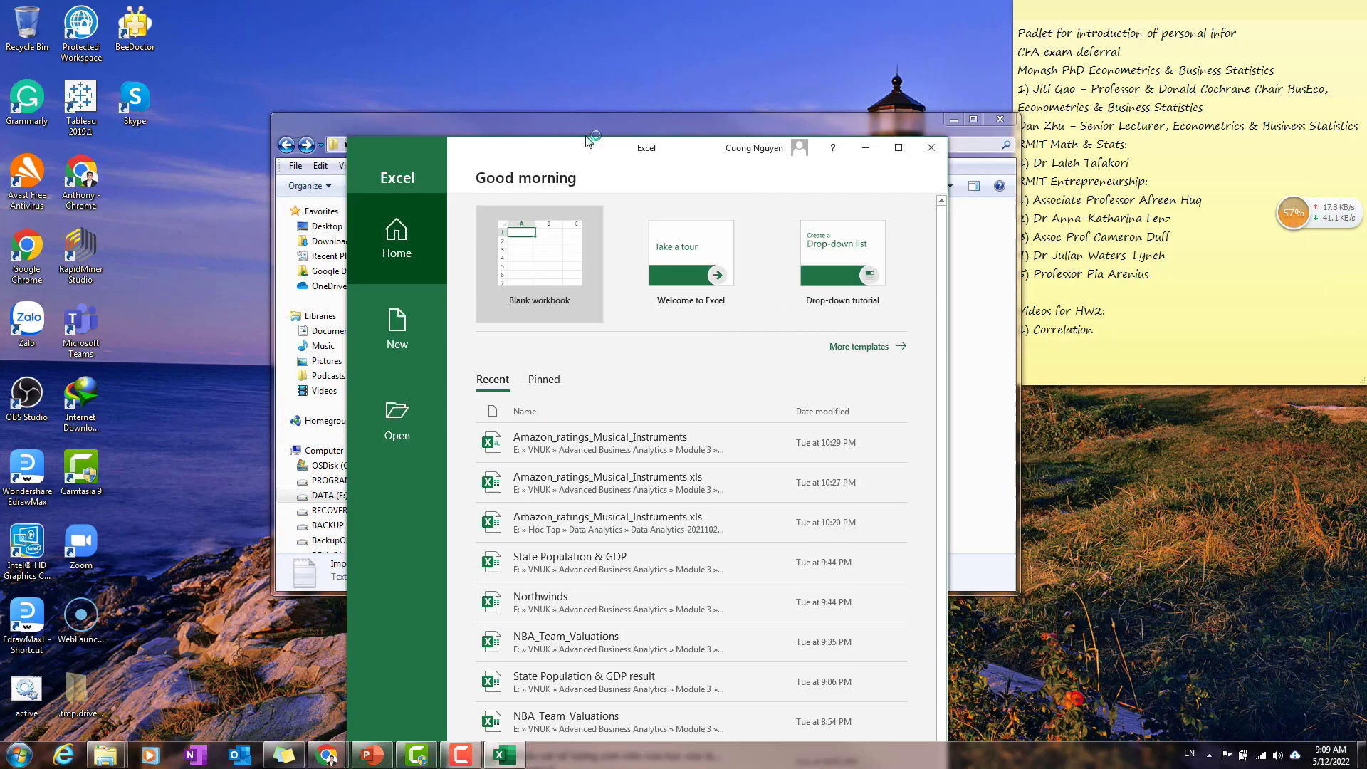
double_click(662, 112)
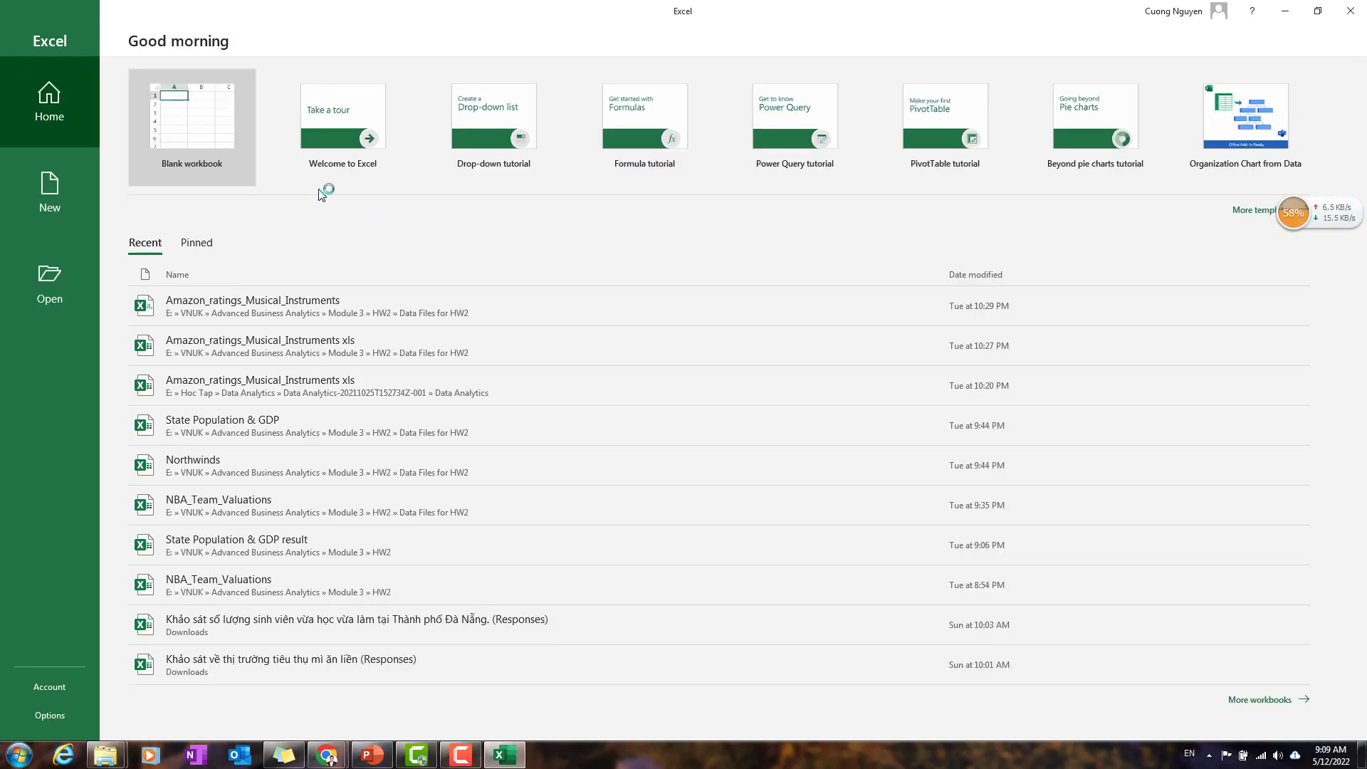
click(49, 299)
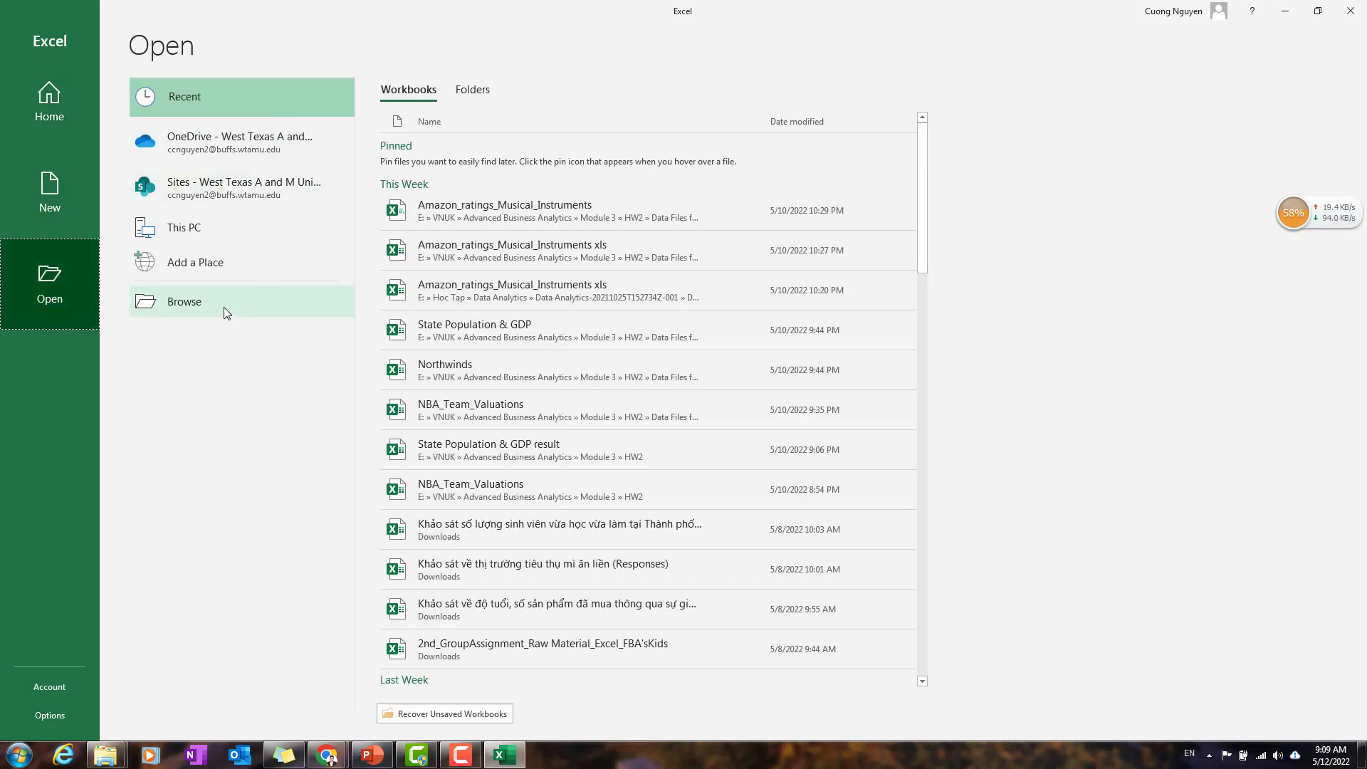
Step: Check where ImportText is stored in the Module 3 folder window and return to Excel
mouse_move(105, 754)
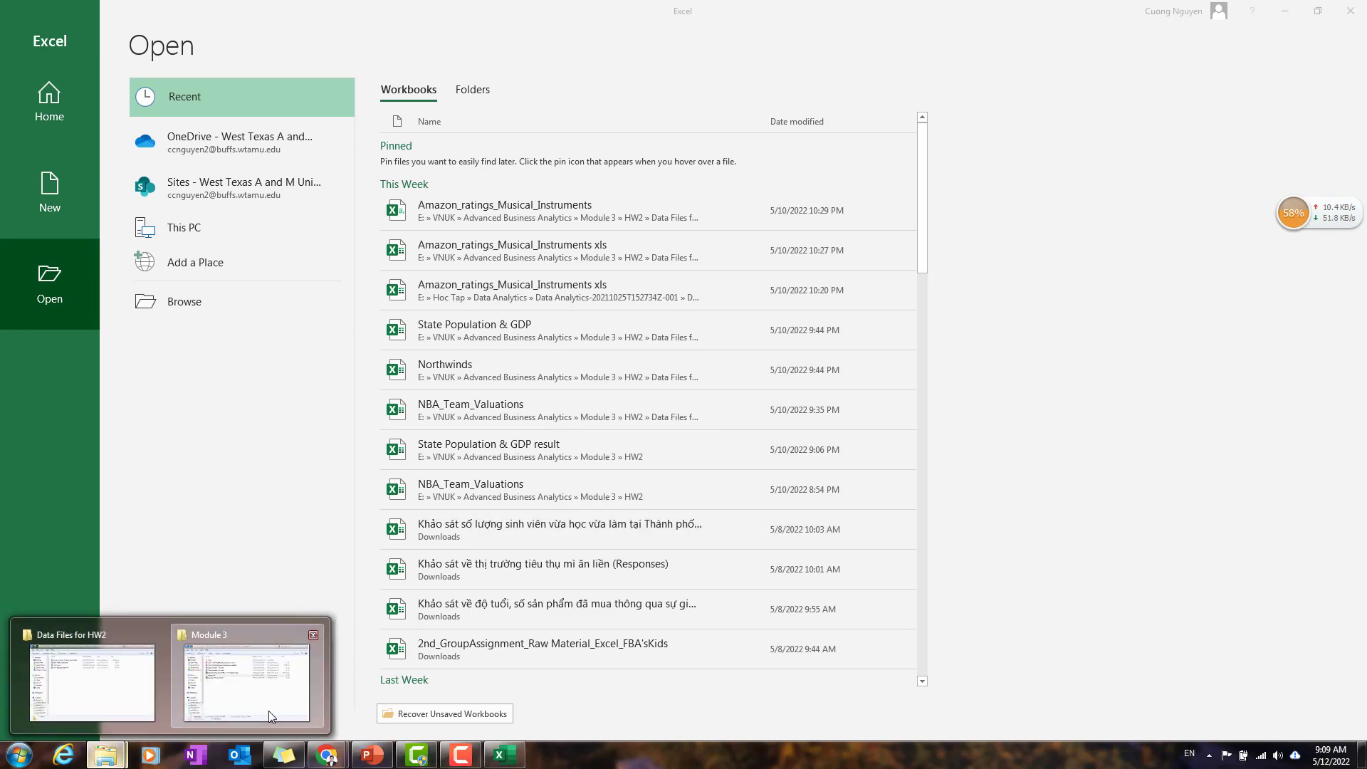
click(268, 708)
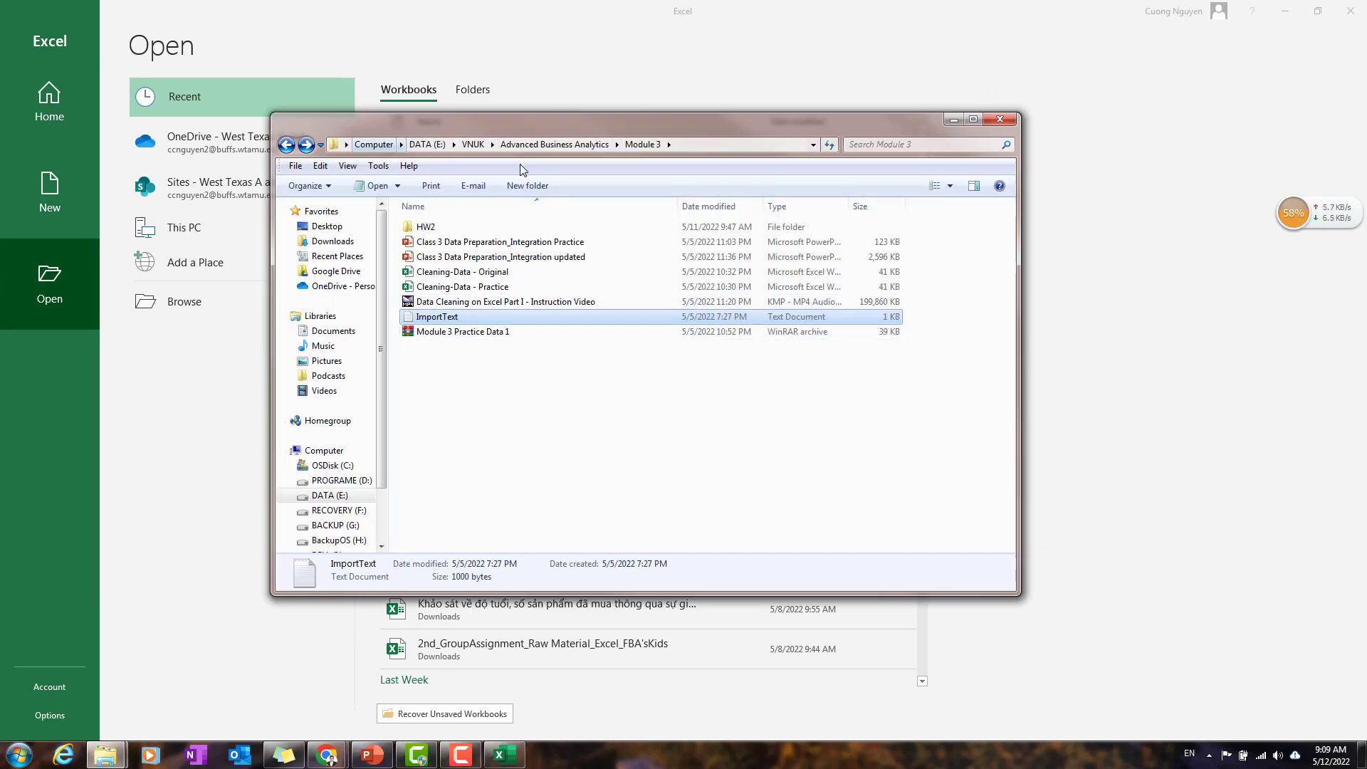
click(513, 427)
click(474, 318)
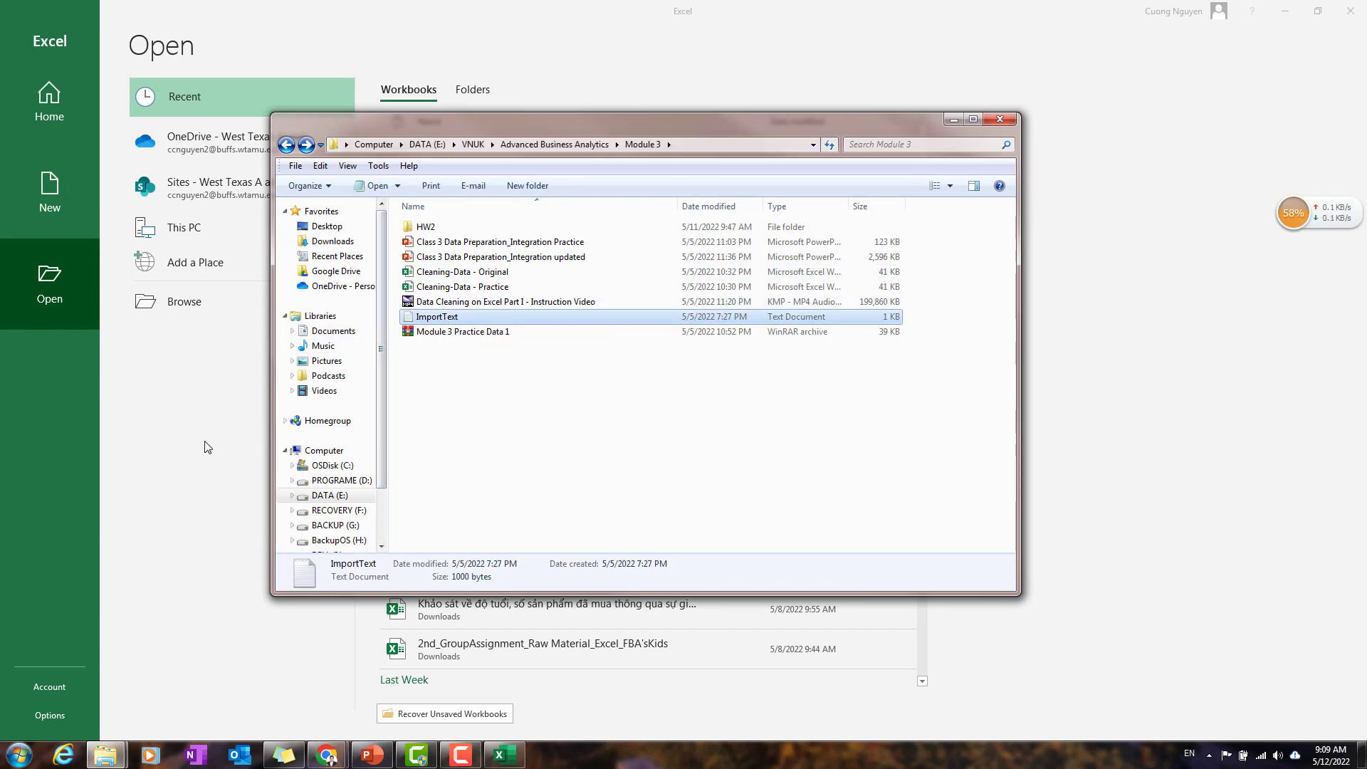
click(176, 488)
Step: Browse for a file to open in DATA (E:) > VNUK > Advanced Business Analytics > Module 3
click(203, 308)
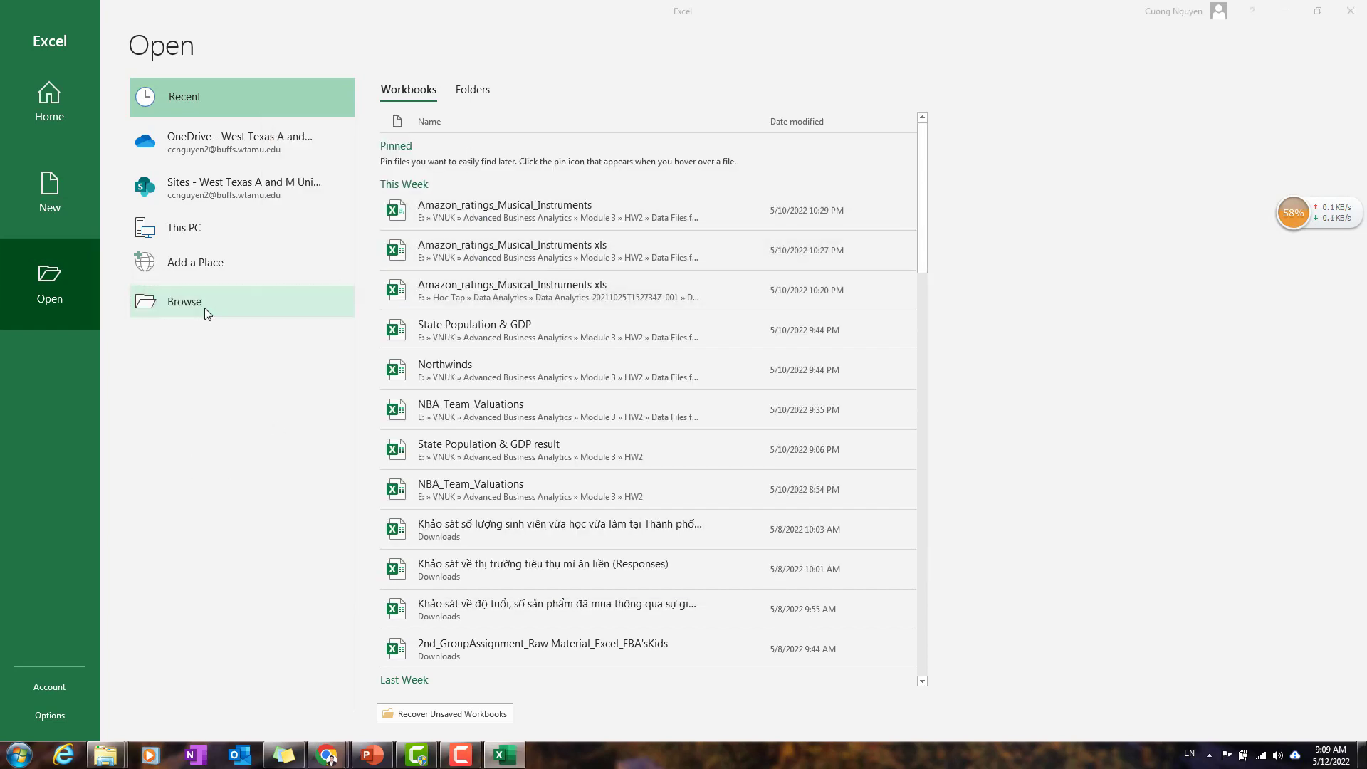
click(56, 261)
scroll(56, 262, down, 3)
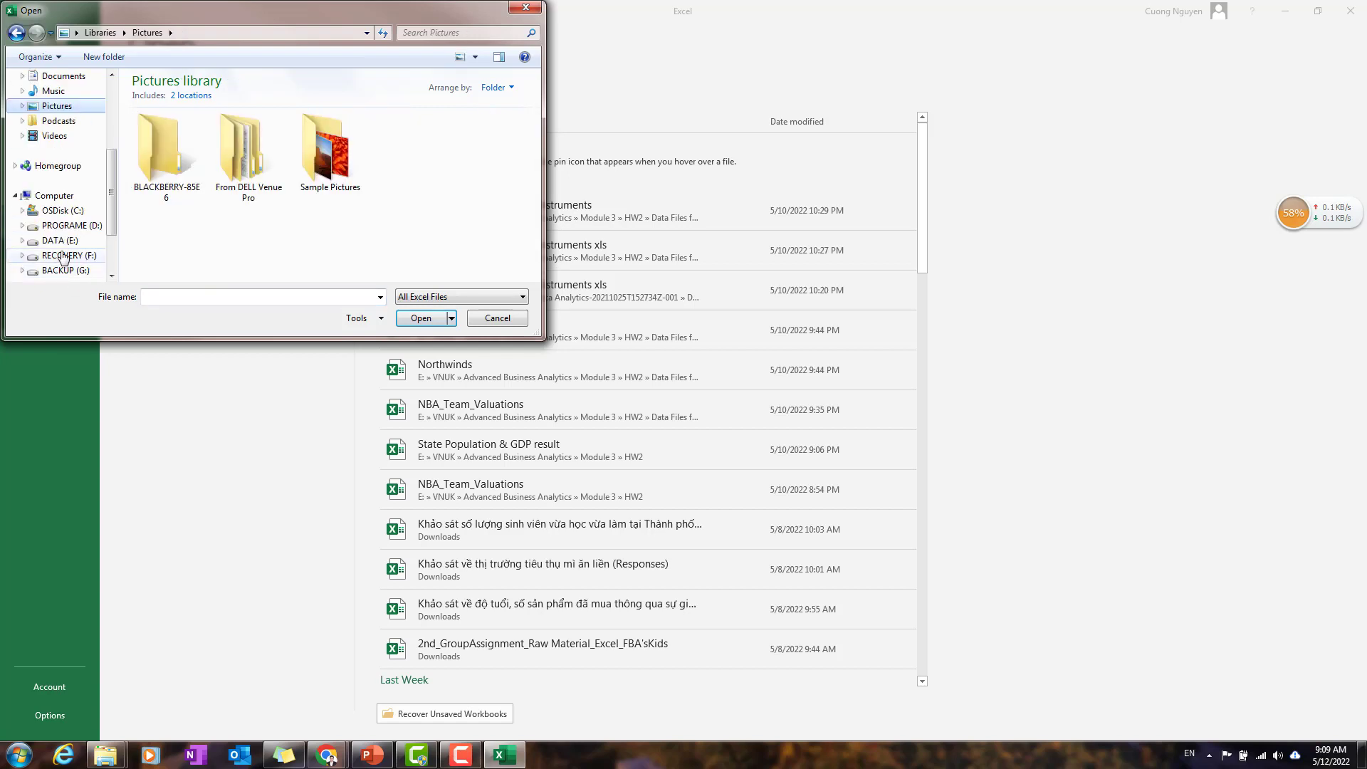
click(60, 239)
scroll(206, 238, down, 3)
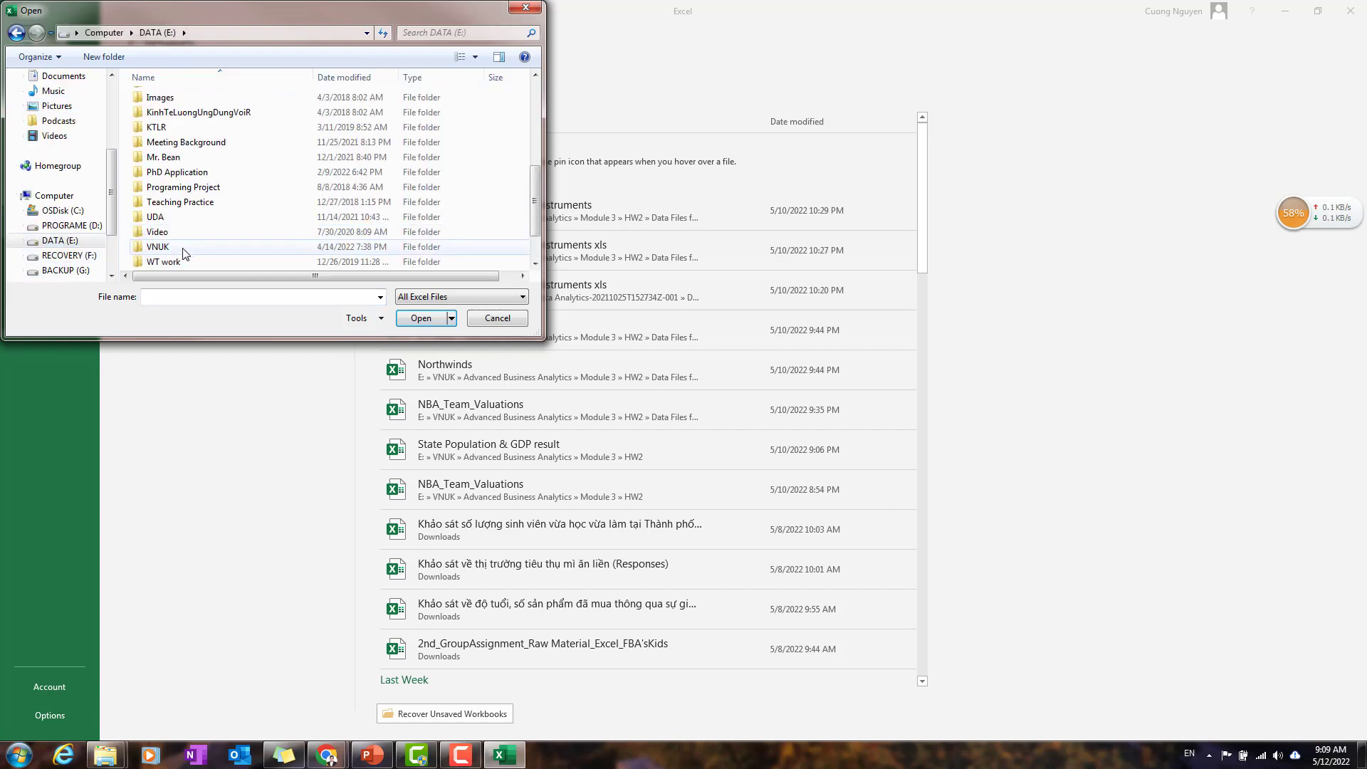
double_click(200, 247)
double_click(182, 98)
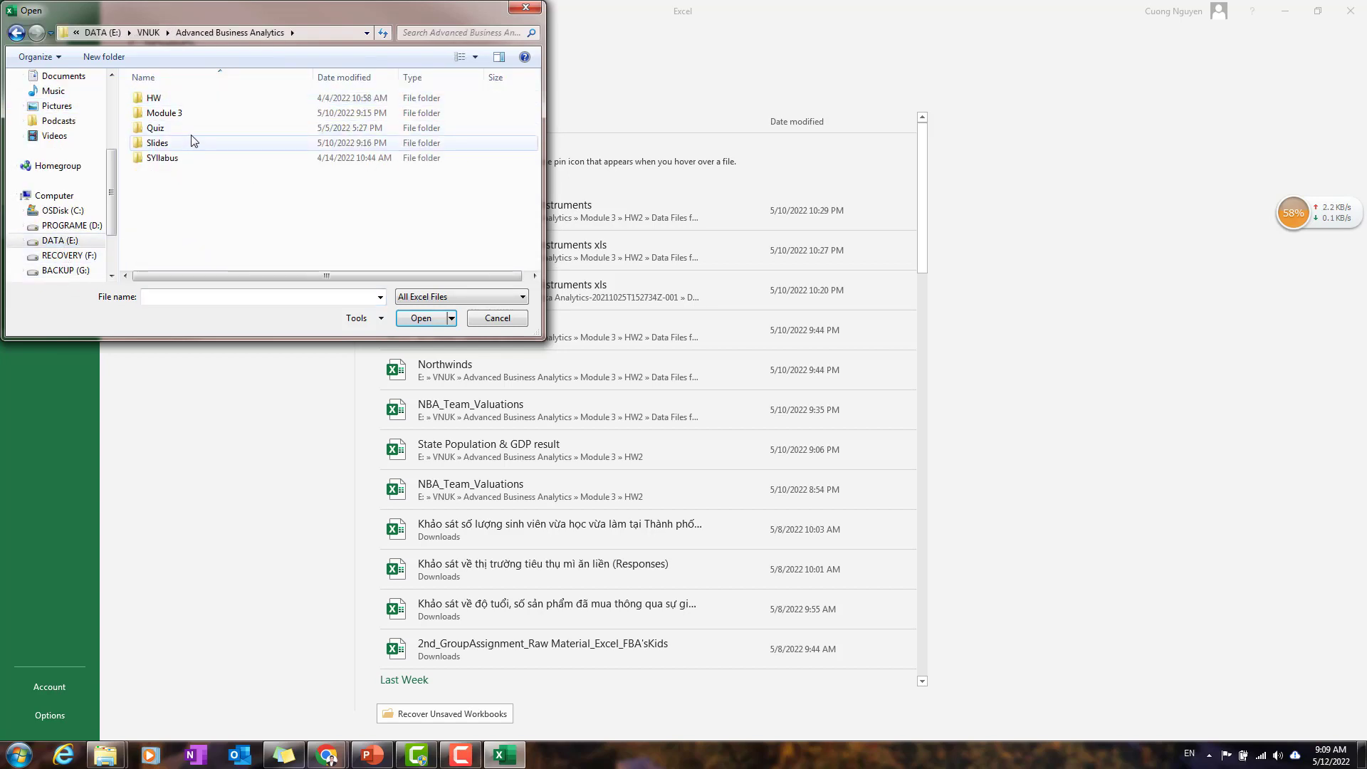
click(232, 110)
double_click(232, 110)
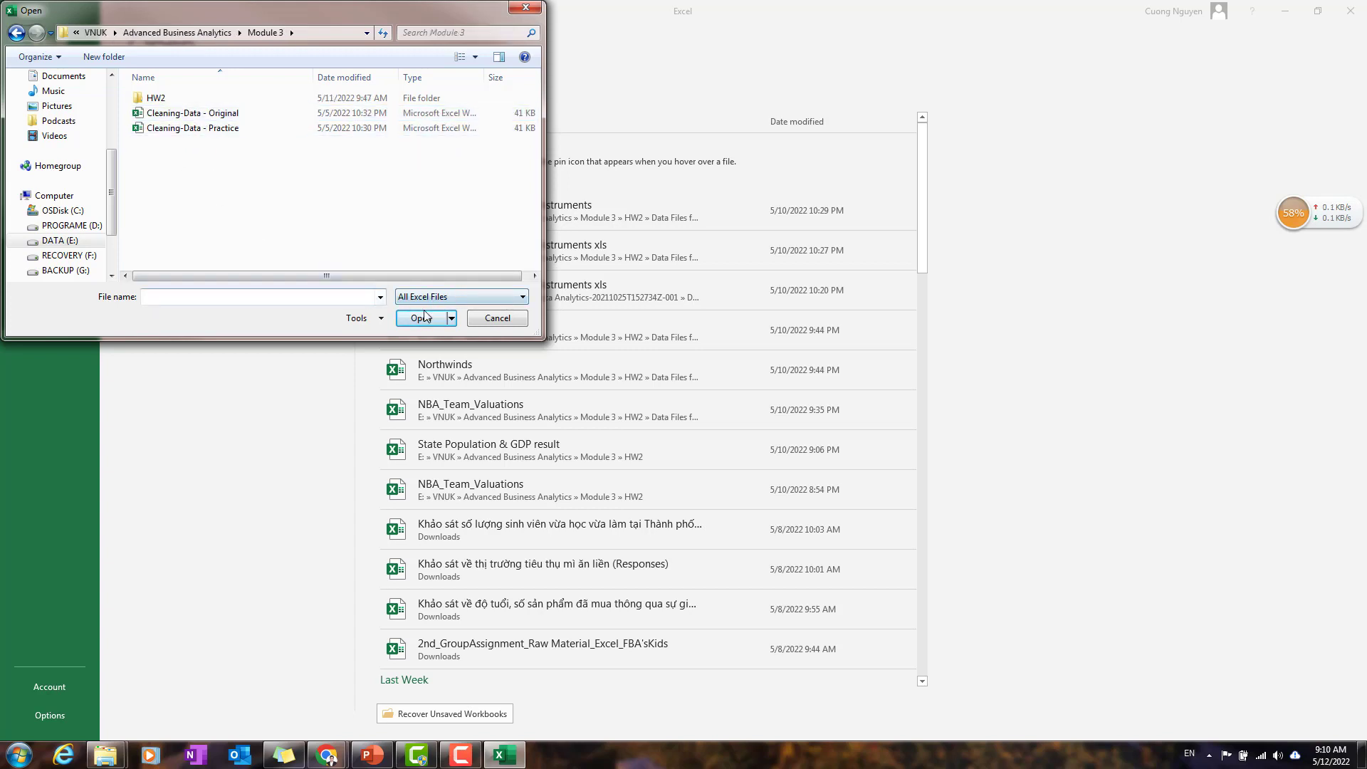
Step: Show All Files, open ImportText, and accept Delimited as the original data type for the import
click(444, 300)
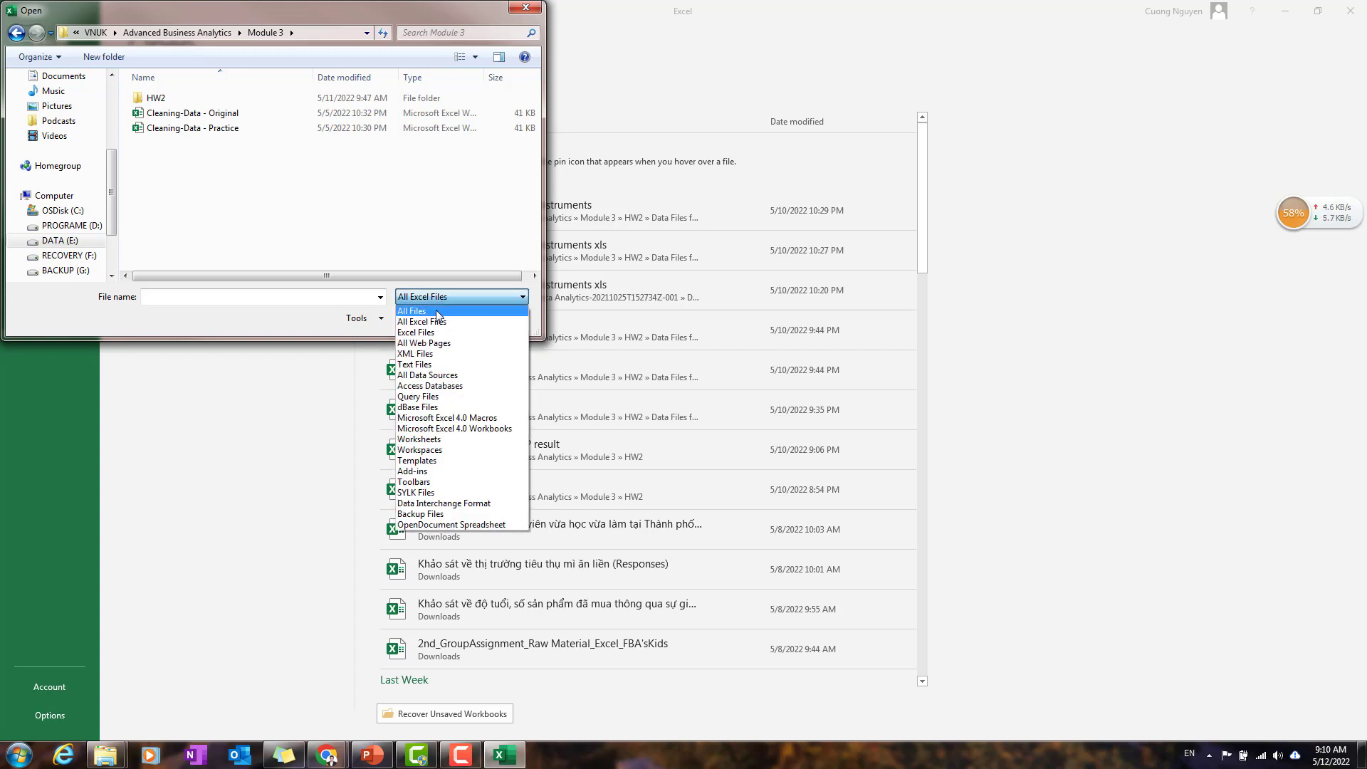
click(438, 314)
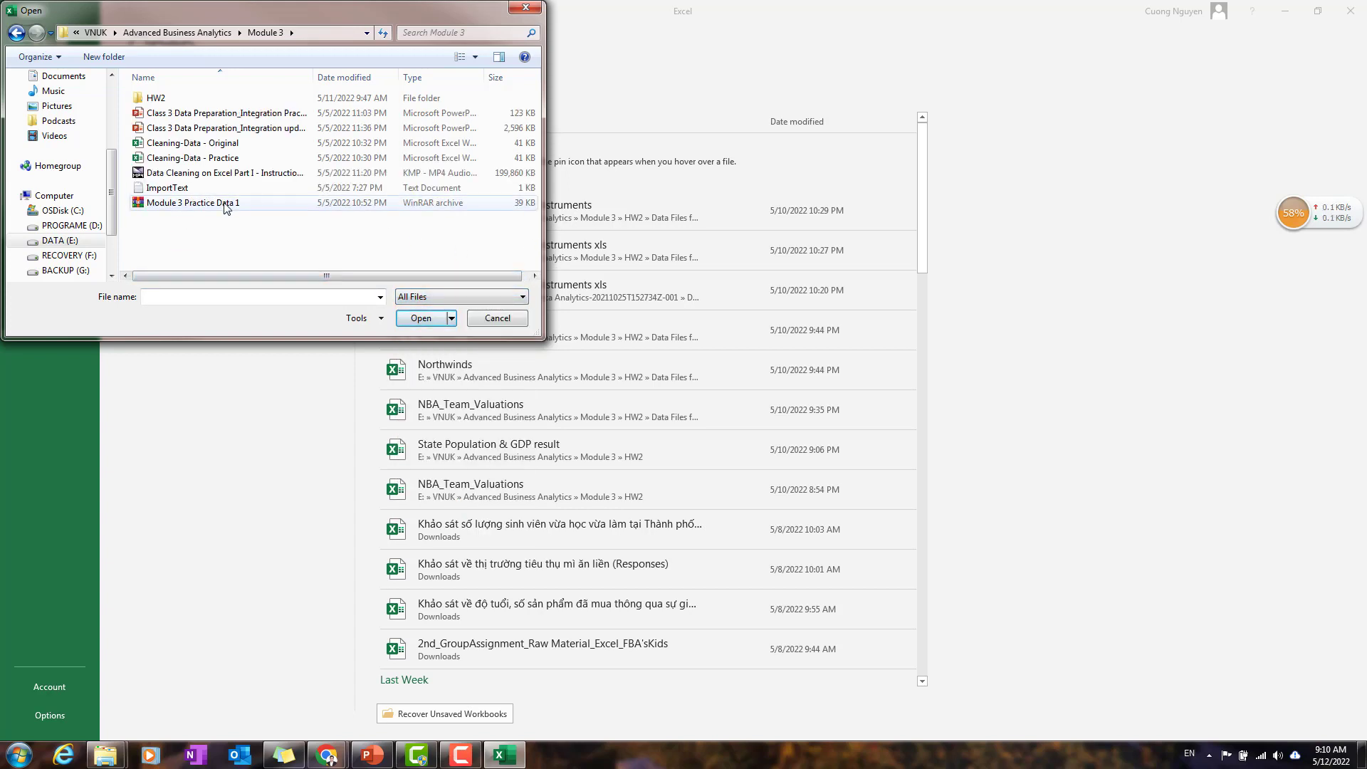
click(171, 190)
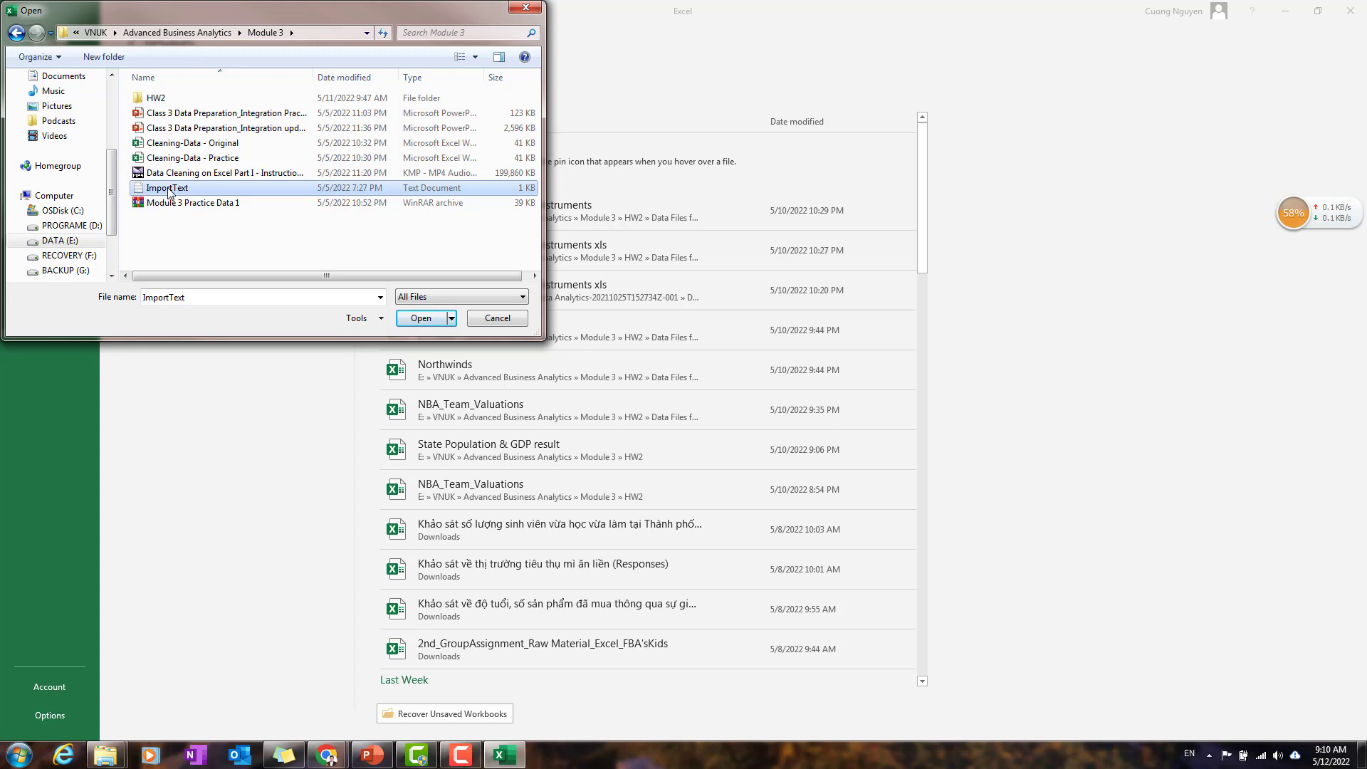
click(421, 318)
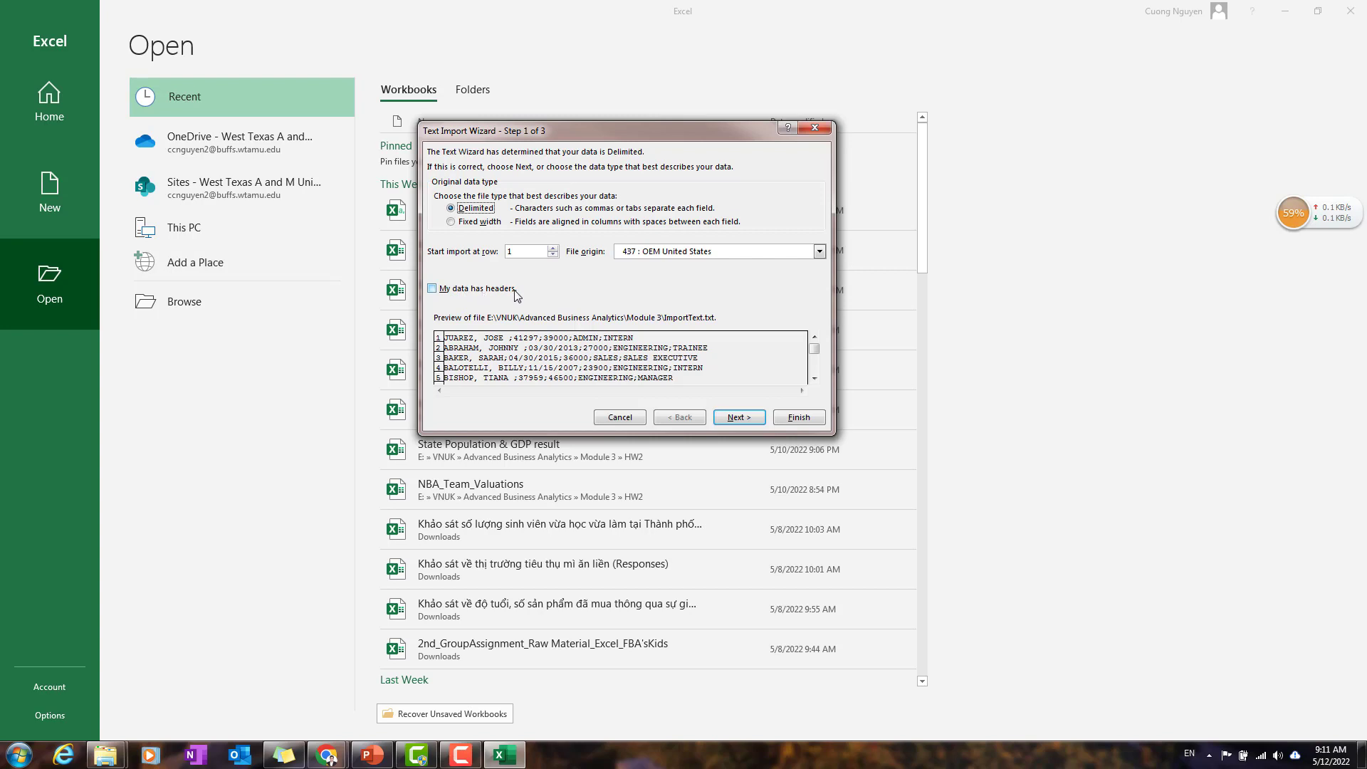
click(738, 418)
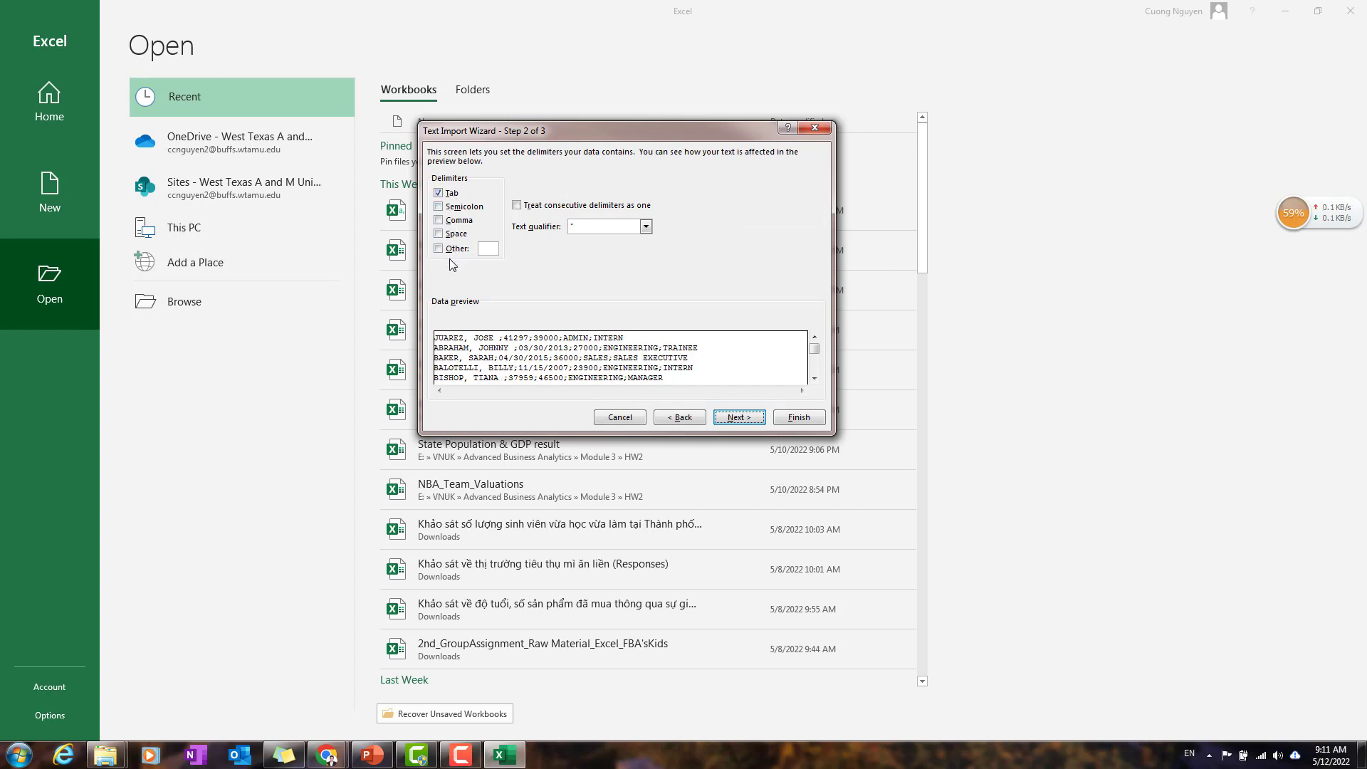
Step: Try comma, space and a custom ";" as delimiters in the import preview, and clear these trial choices
click(444, 222)
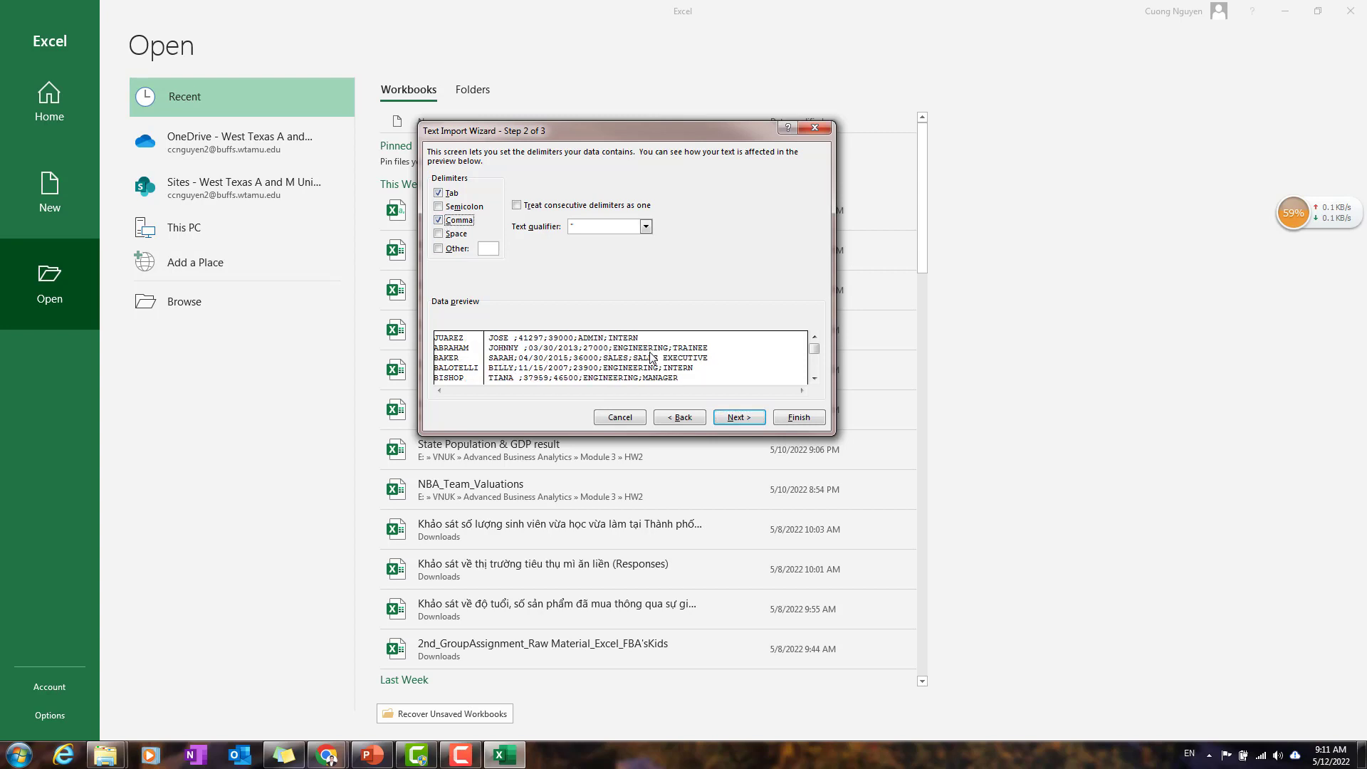
click(439, 237)
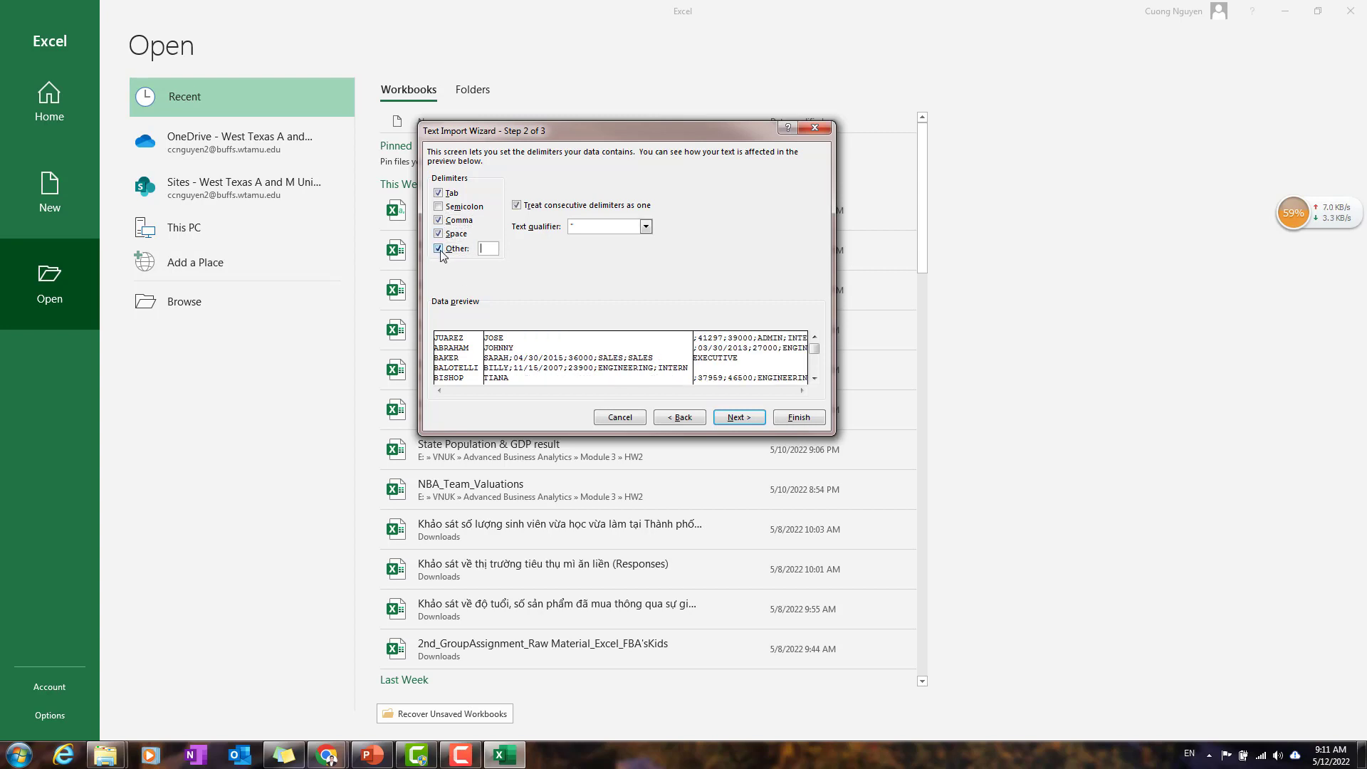
click(439, 233)
click(438, 219)
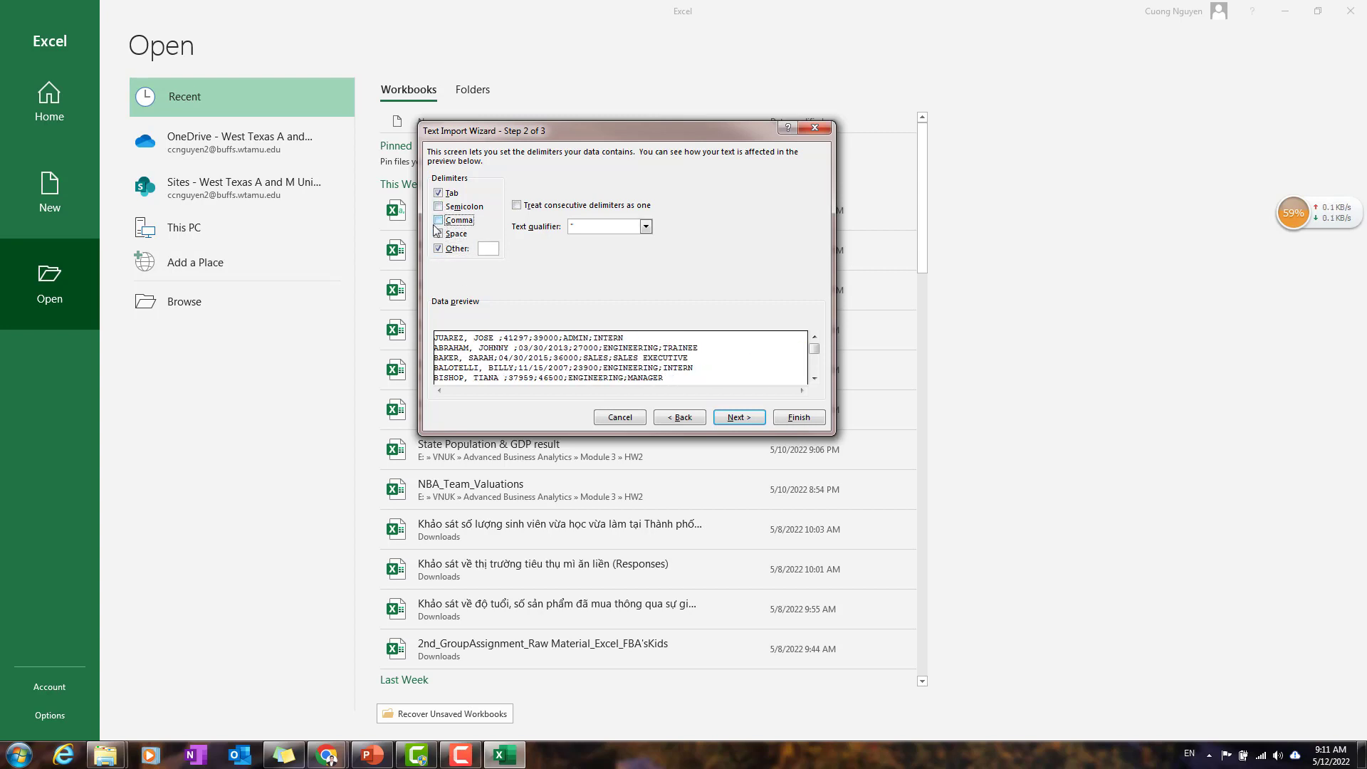
click(487, 248)
text(;)
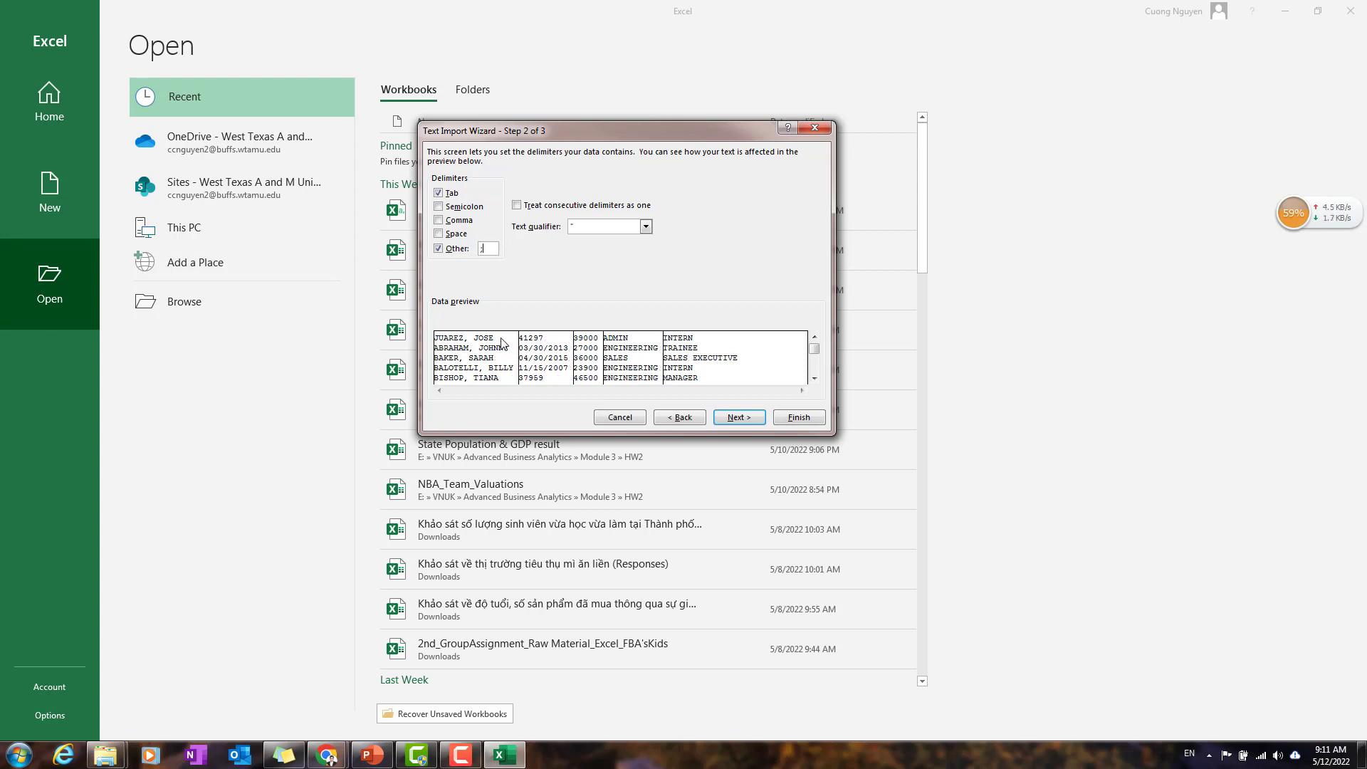
click(438, 248)
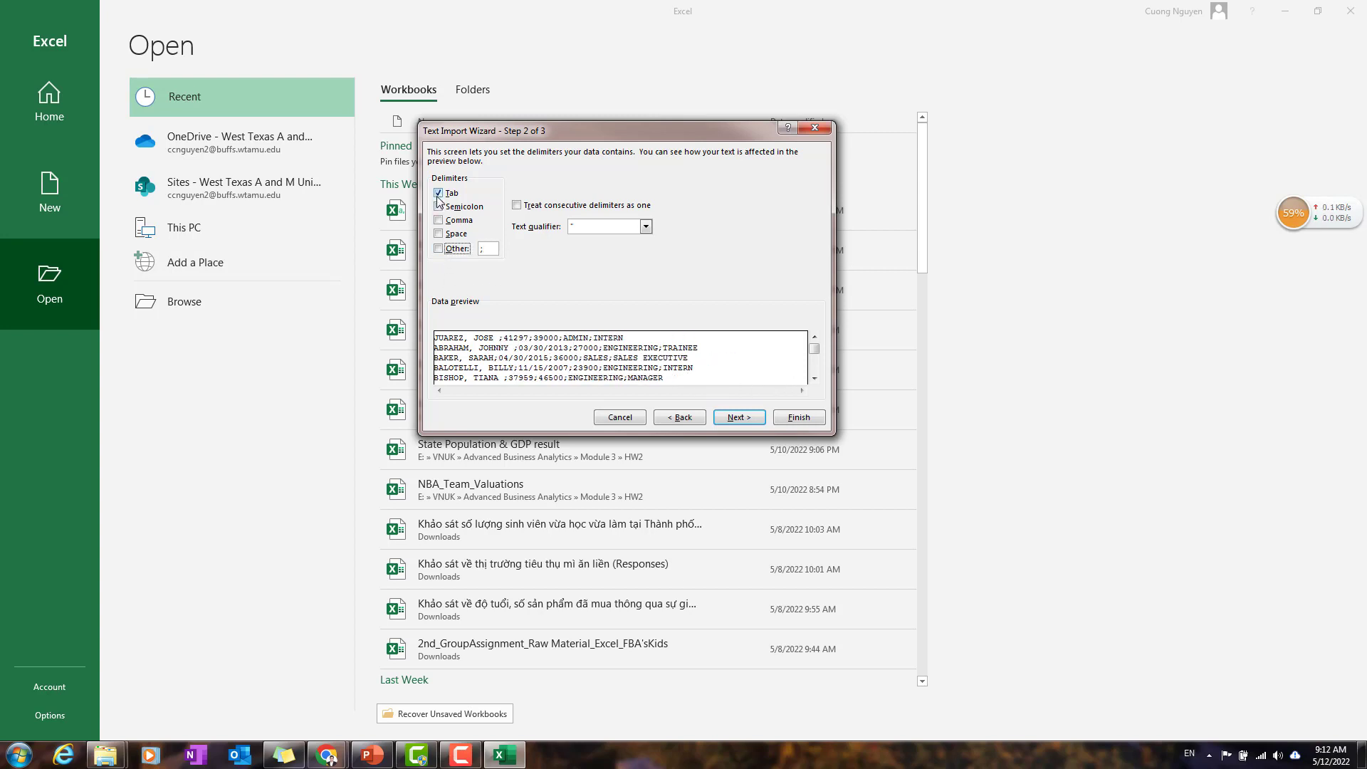
Step: Use Semicolon instead of Tab as the delimiter and finish the import with the General column format
click(438, 192)
click(438, 207)
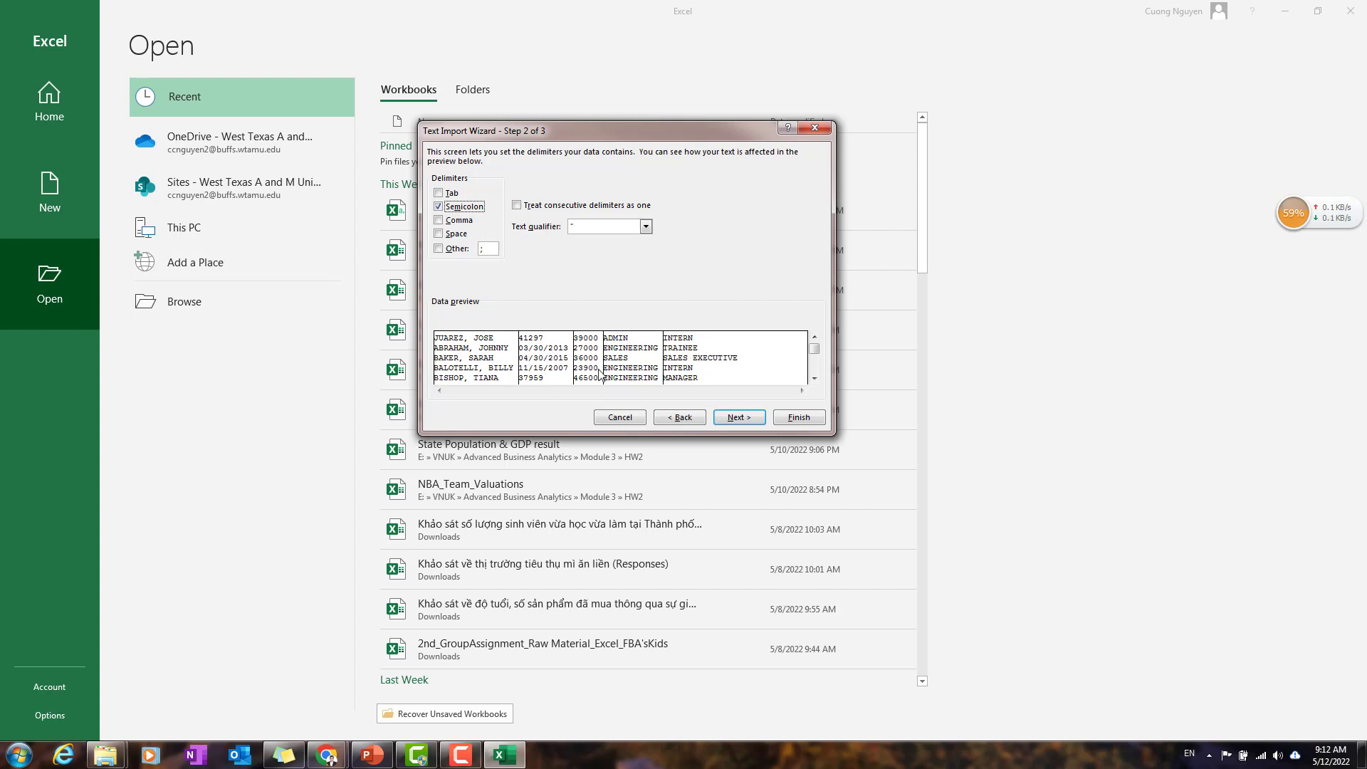
click(754, 423)
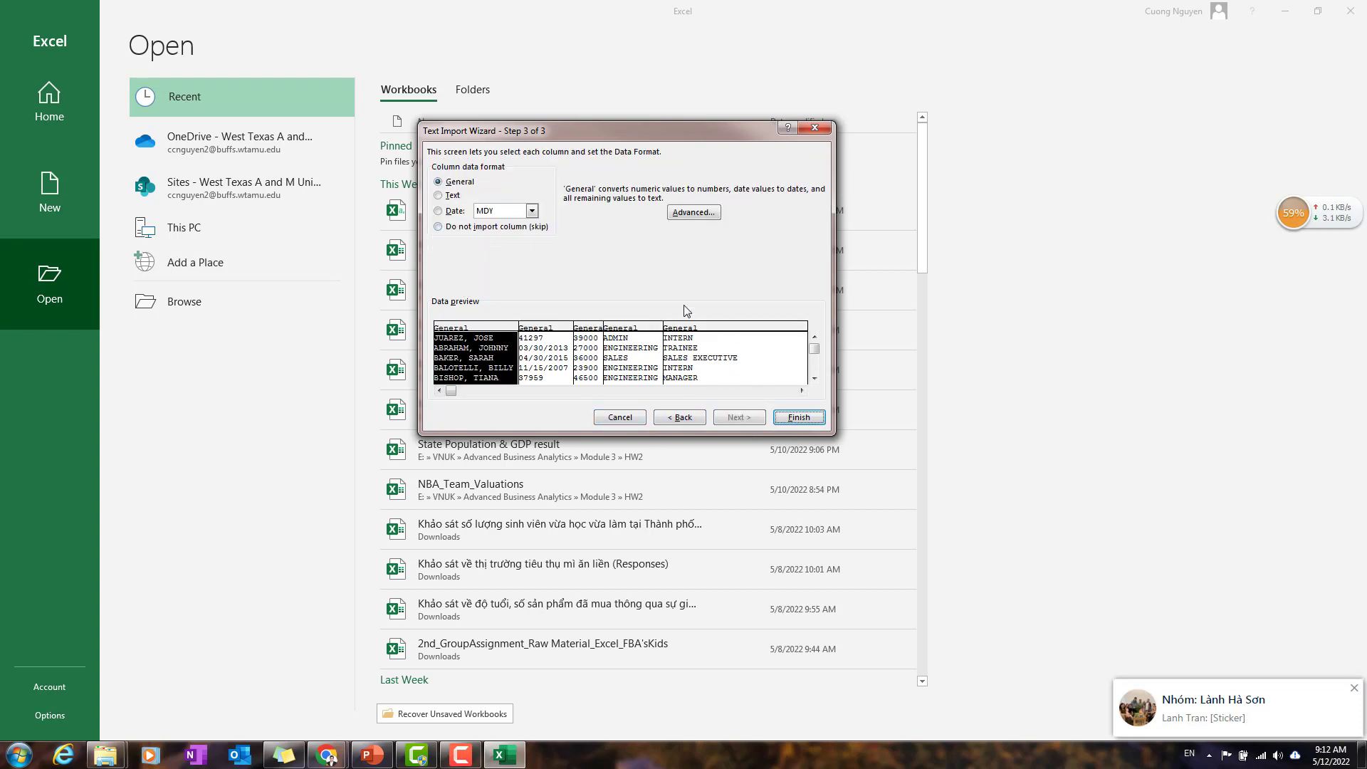
click(798, 418)
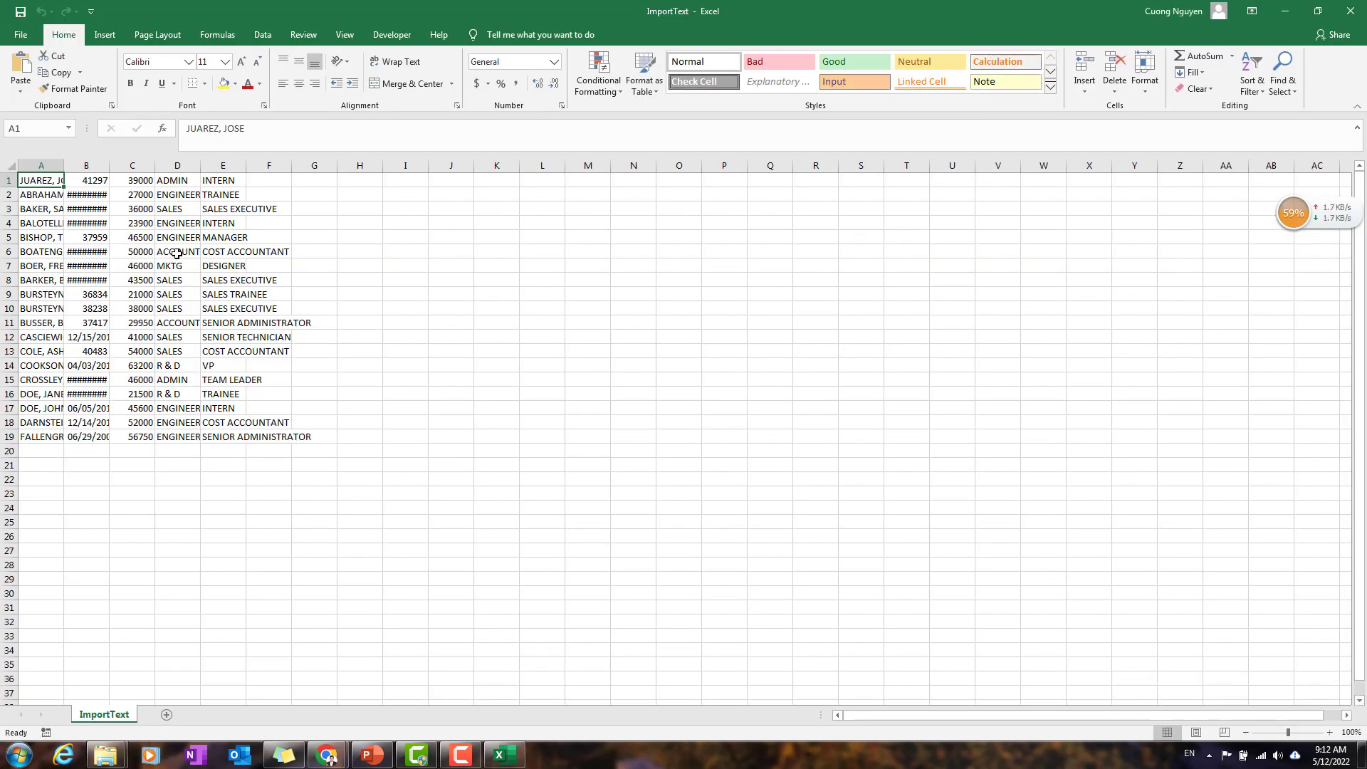
Step: Autofit the widths of columns A to E to their contents
drag(39, 164, 228, 165)
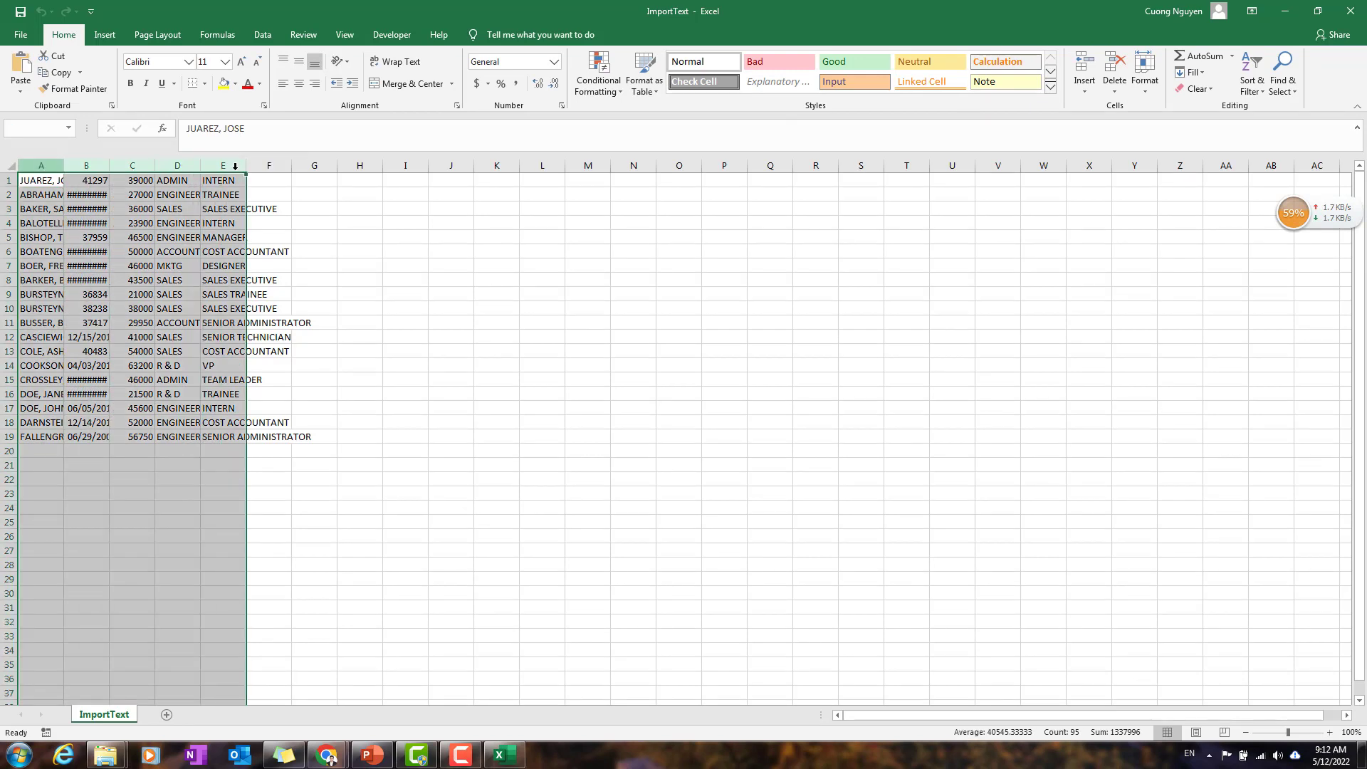
double_click(68, 167)
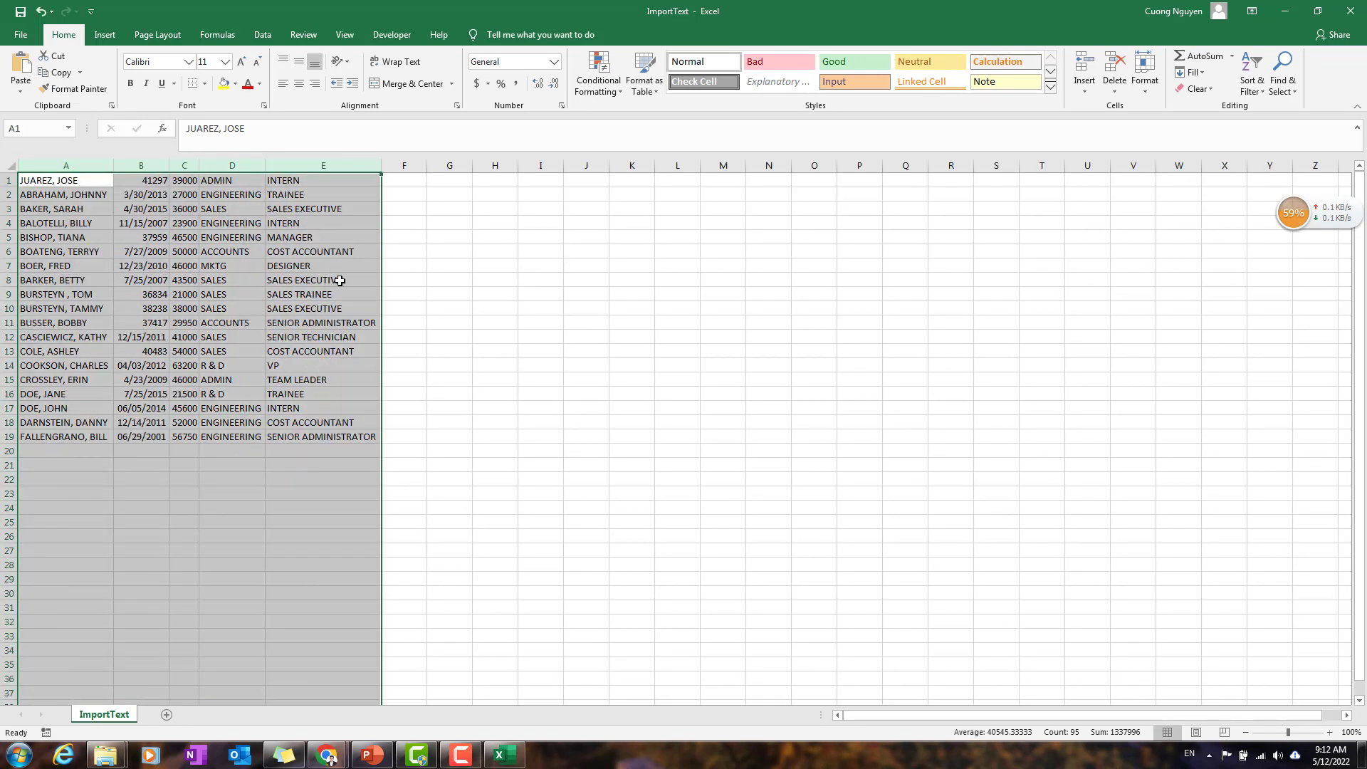
click(348, 364)
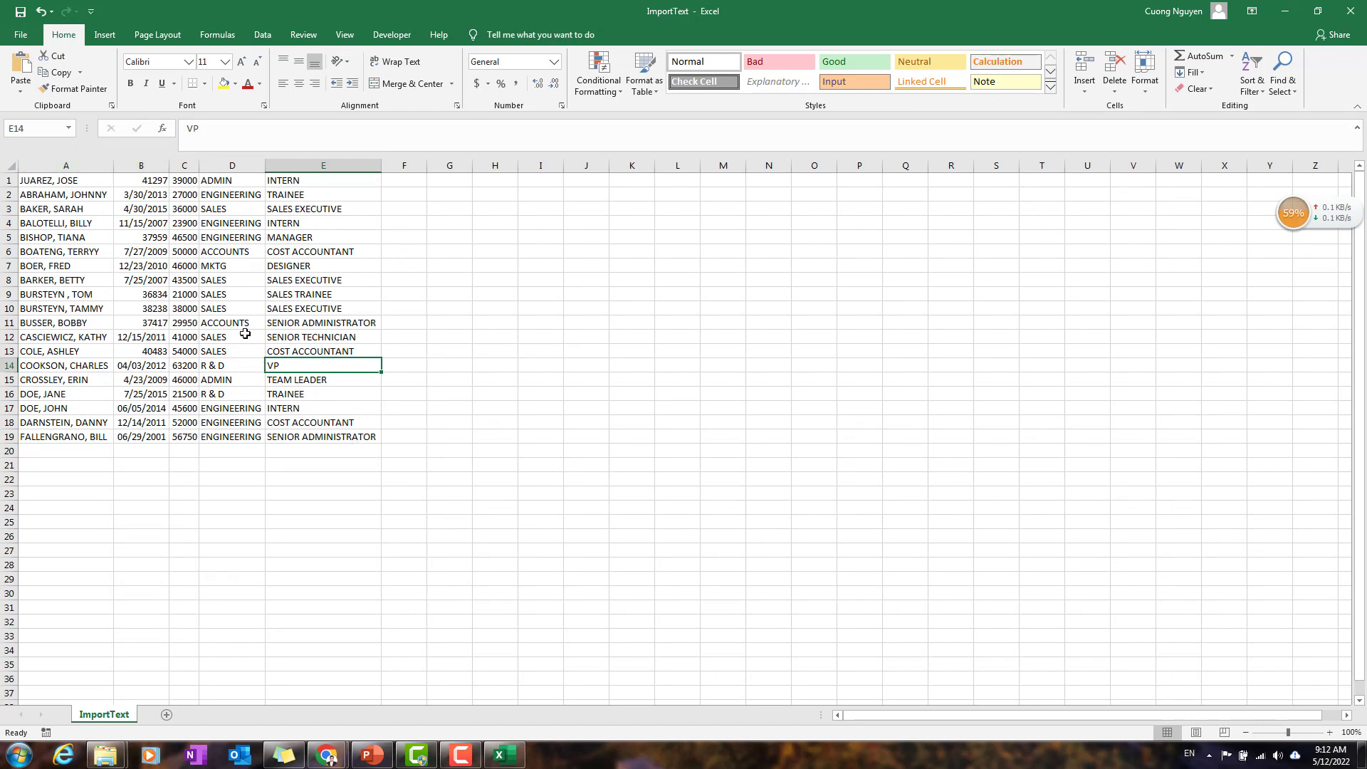
Step: Insert a blank row above the first record of the imported table
click(57, 182)
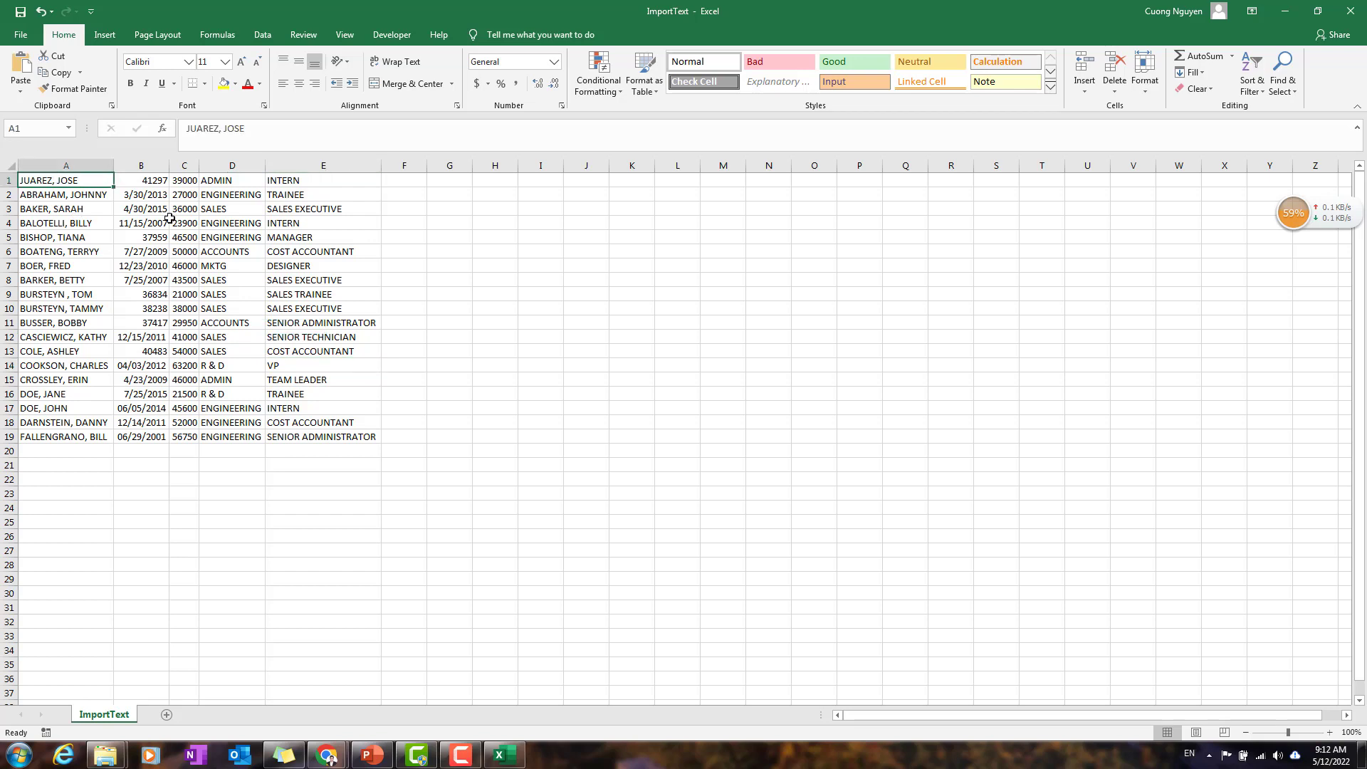
click(8, 180)
right_click(9, 180)
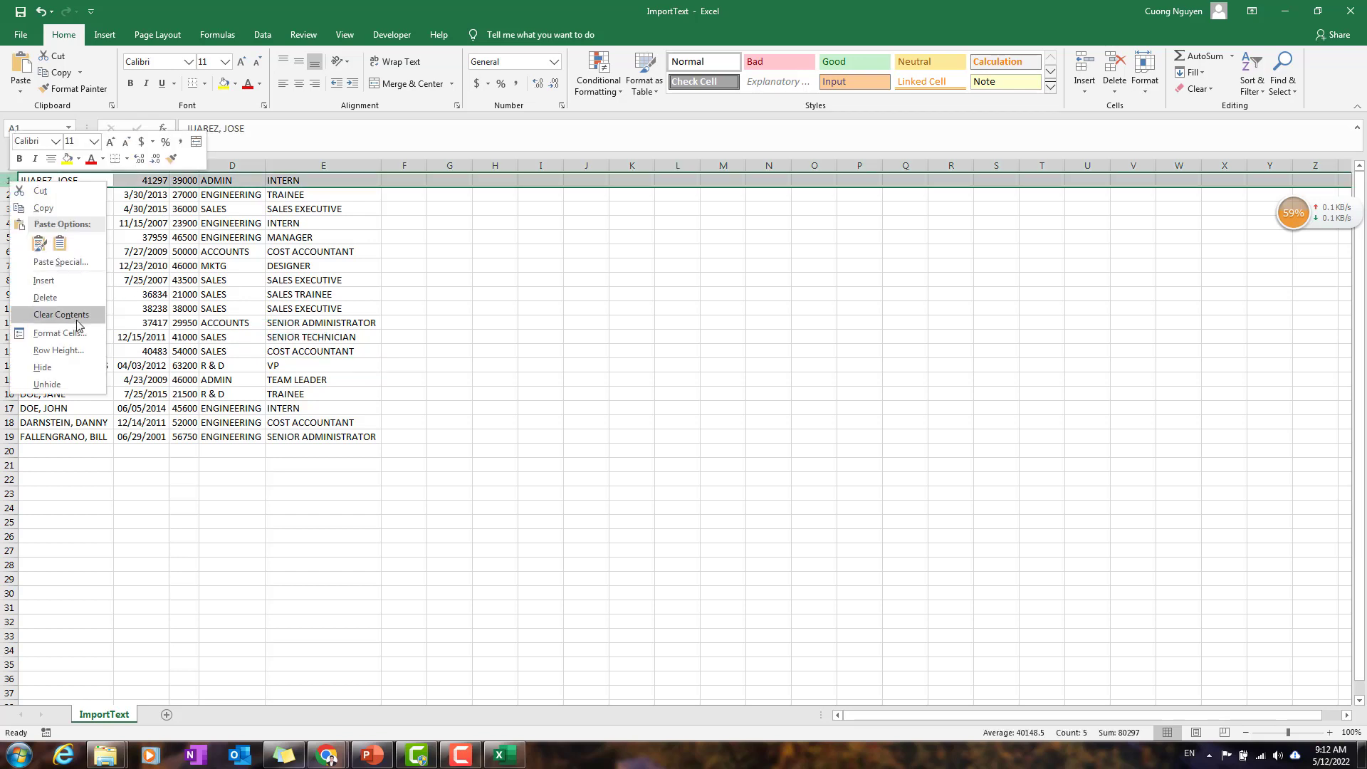
click(59, 281)
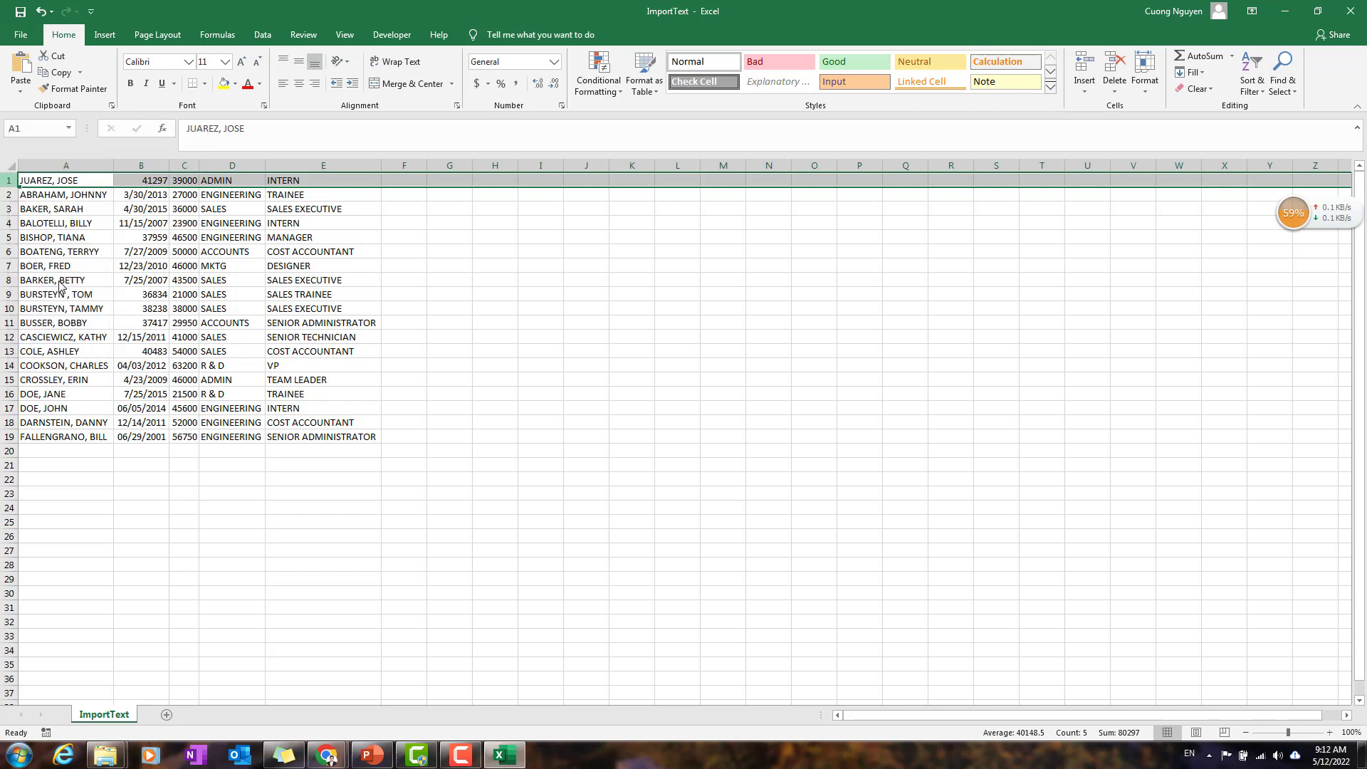
Step: Enter the column header "Name" in cell A1
click(82, 182)
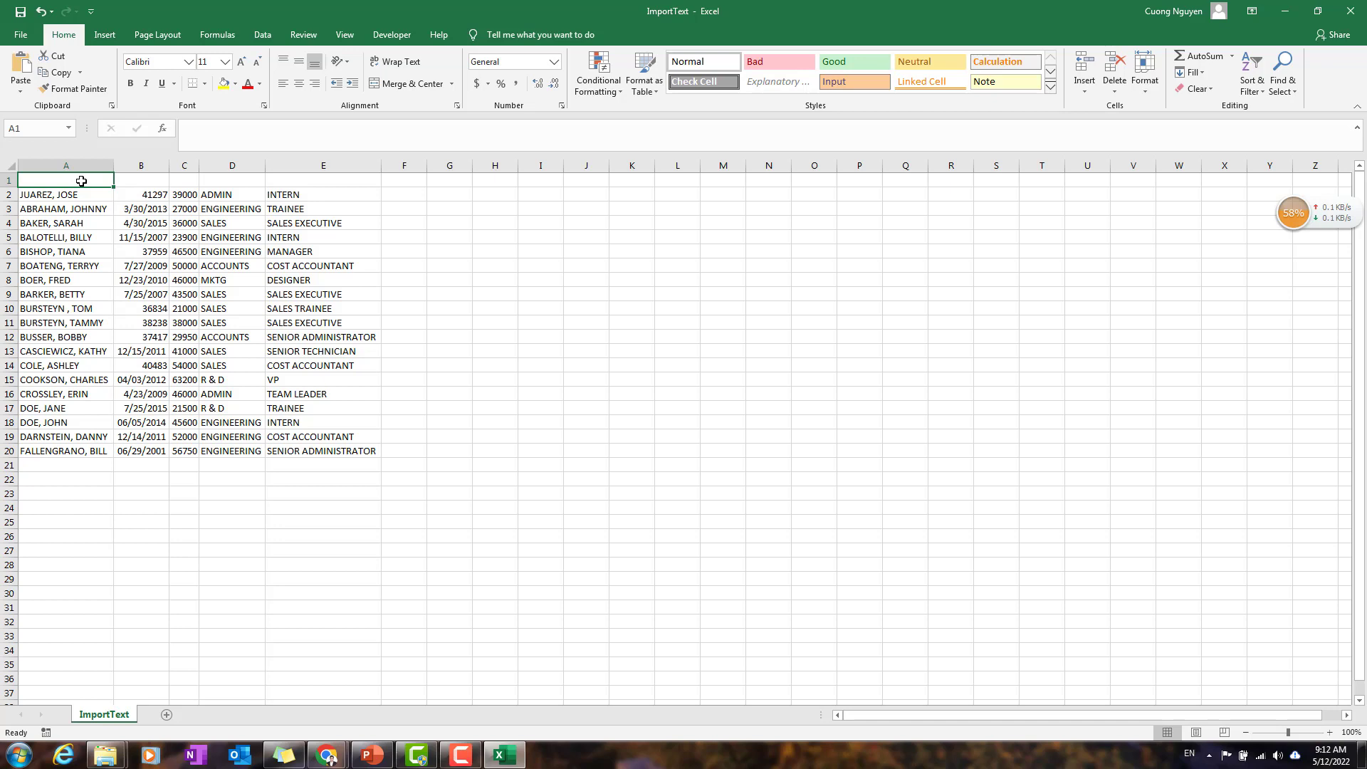
text(Name)
key(Return)
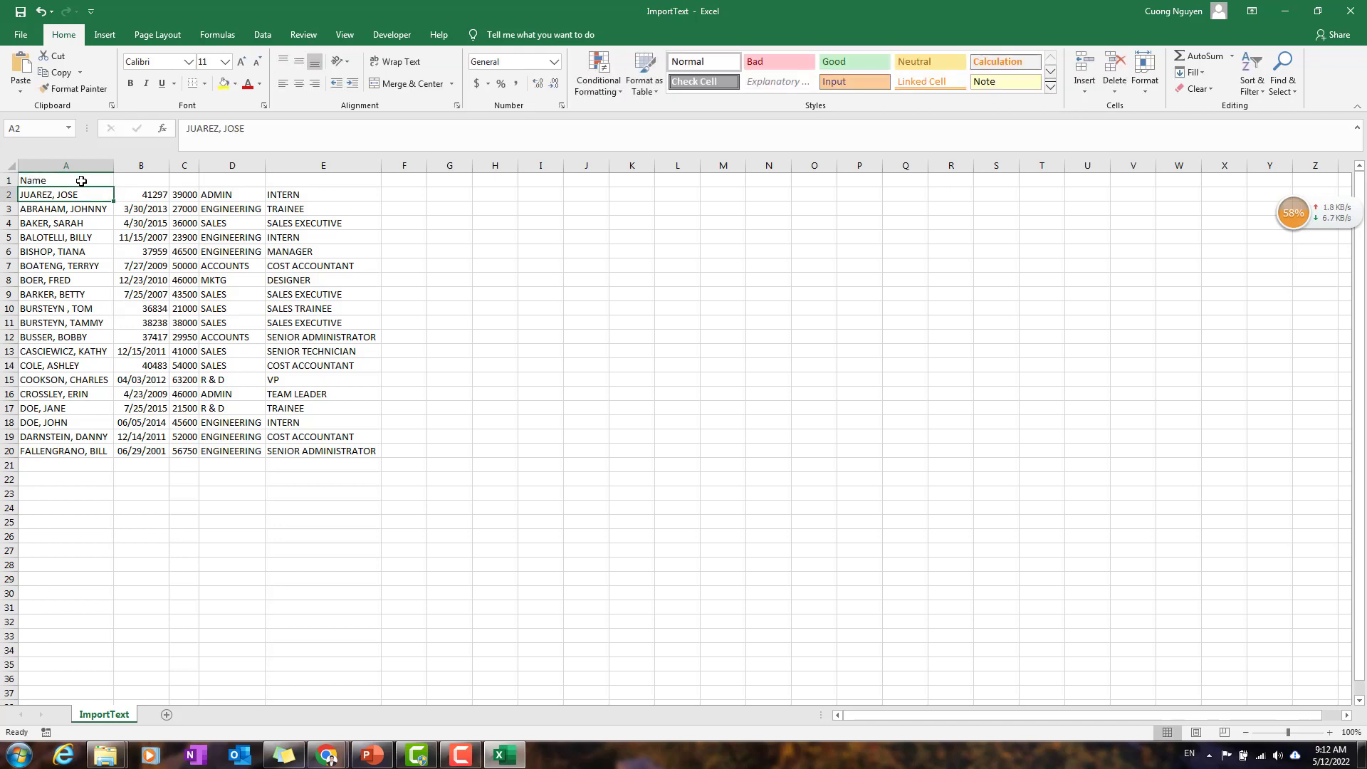
Step: Enter the column header "Hire Date" in cell B1, above the dates
key(Right)
key(Up)
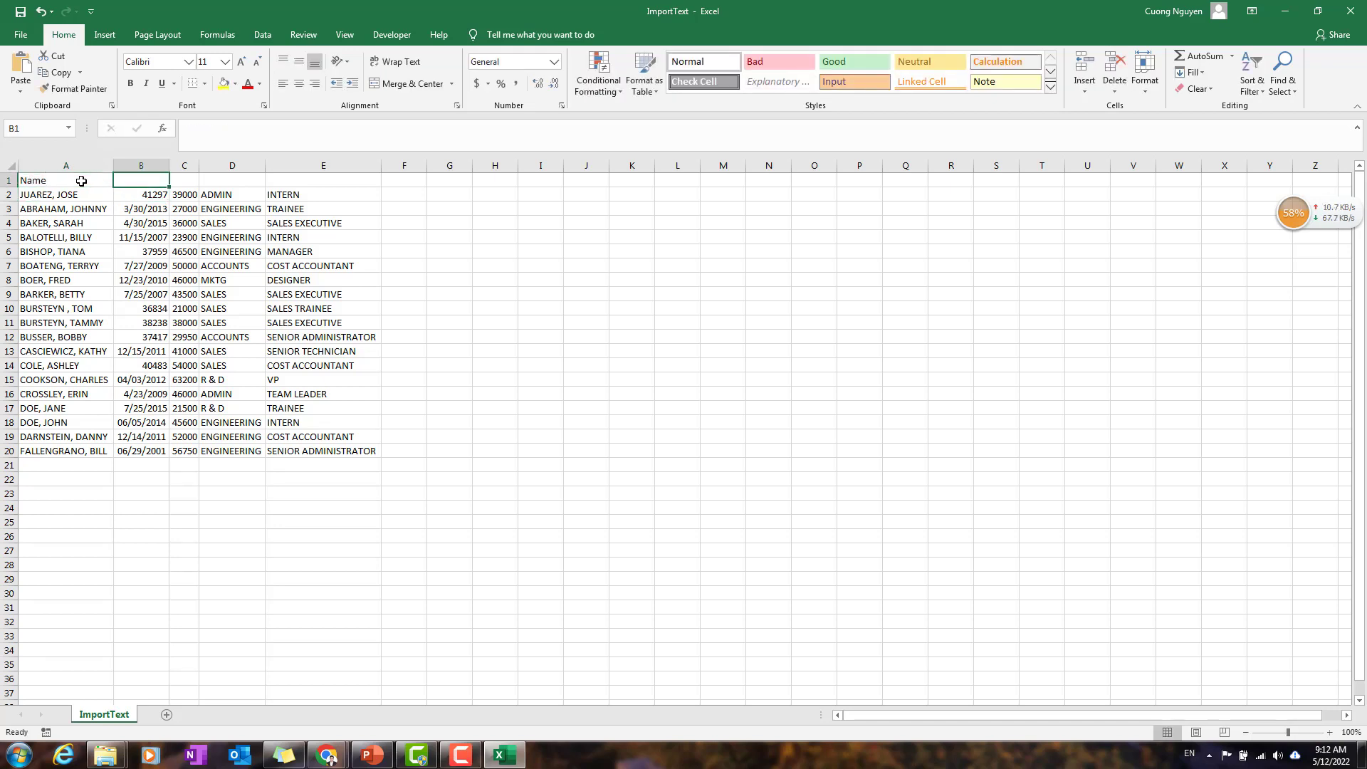
key(Down)
key(Down)
key(Down)
key(Down)
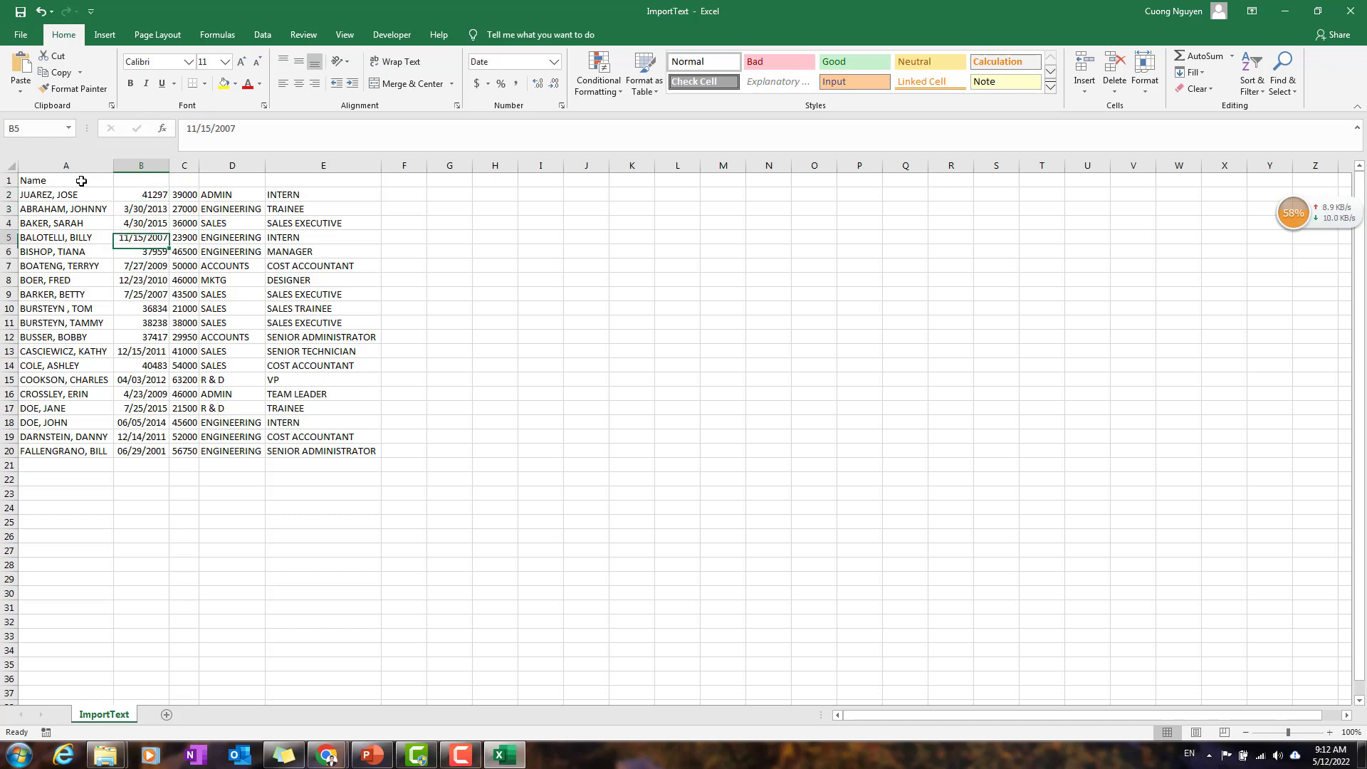
key(Up)
key(Down)
key(Up)
key(Up)
key(Up)
key(Up)
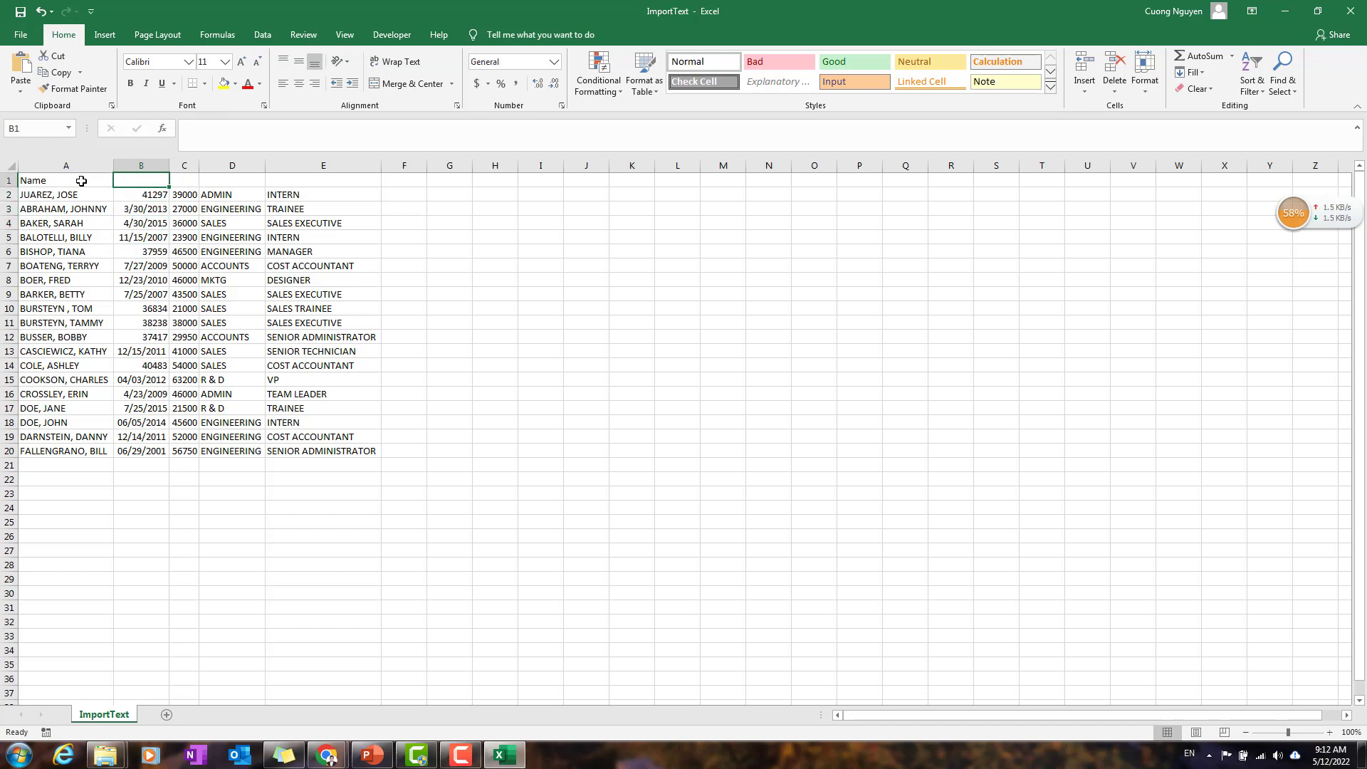
text(Hire Date)
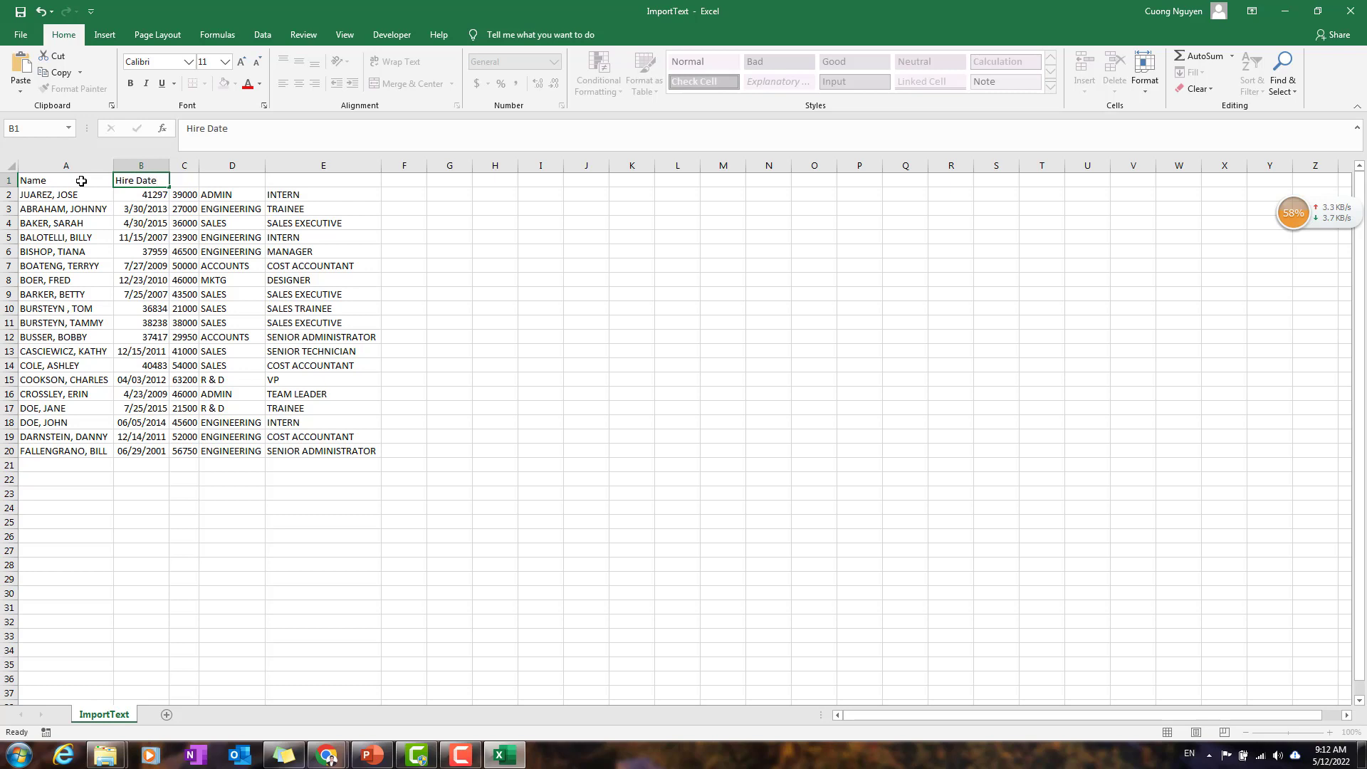
key(Tab)
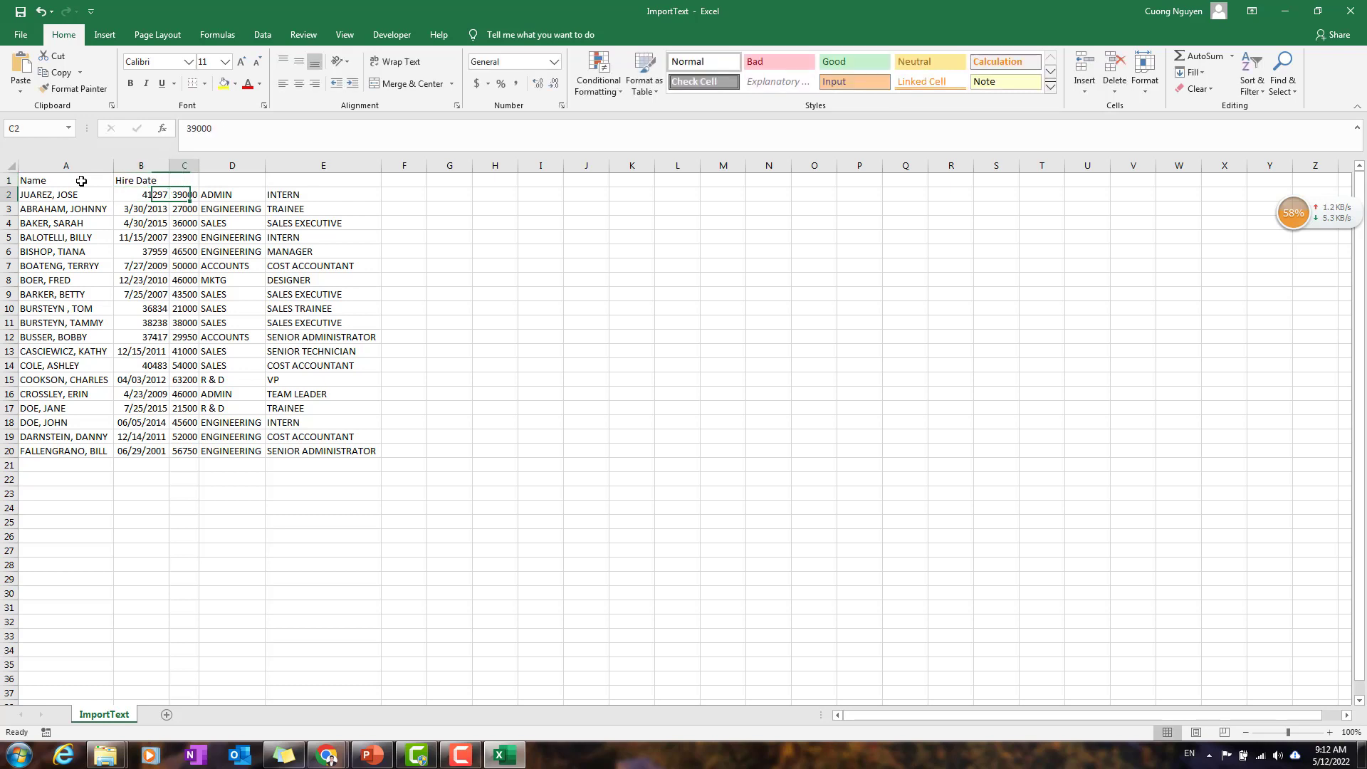
Step: Enter the column header "Salary" in cell C1, above the pay amounts
text(Sala)
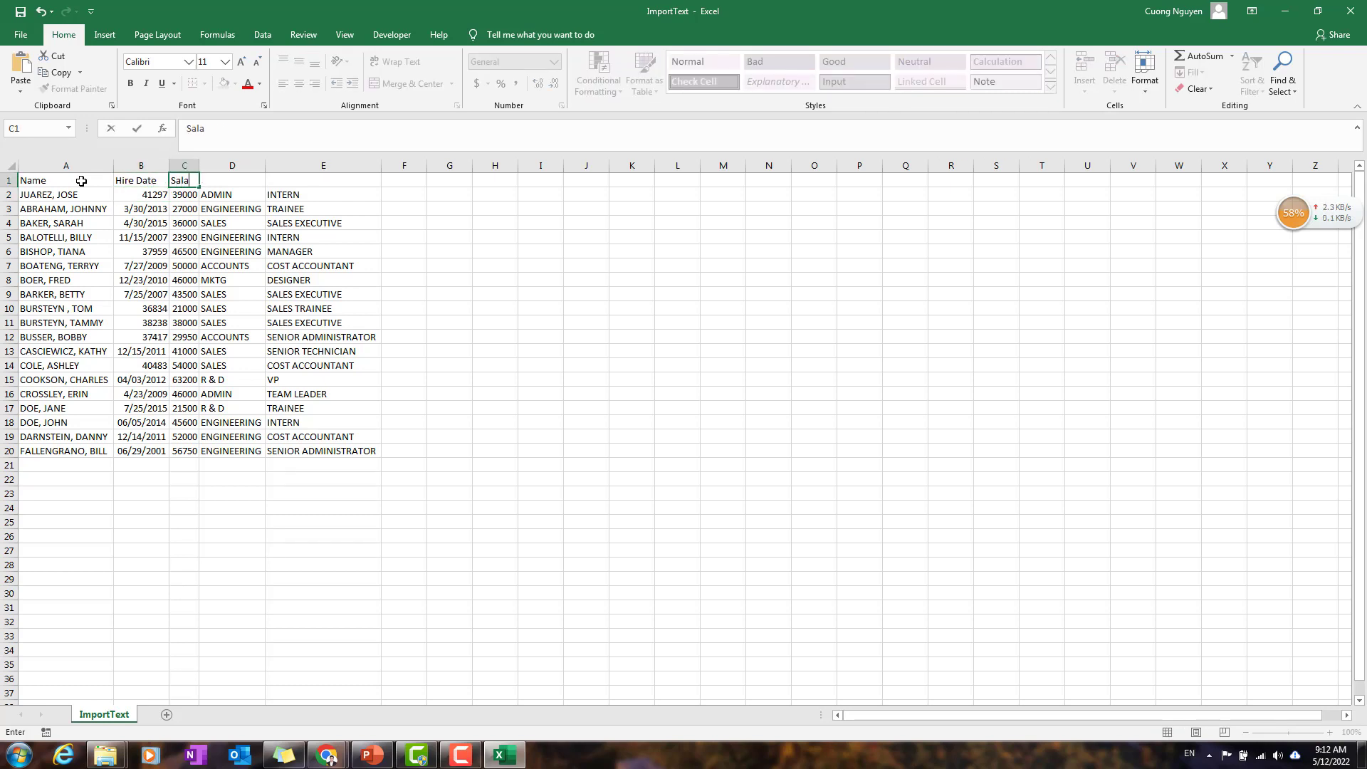
text(ry)
key(Return)
key(Down)
key(Down)
key(Down)
key(Down)
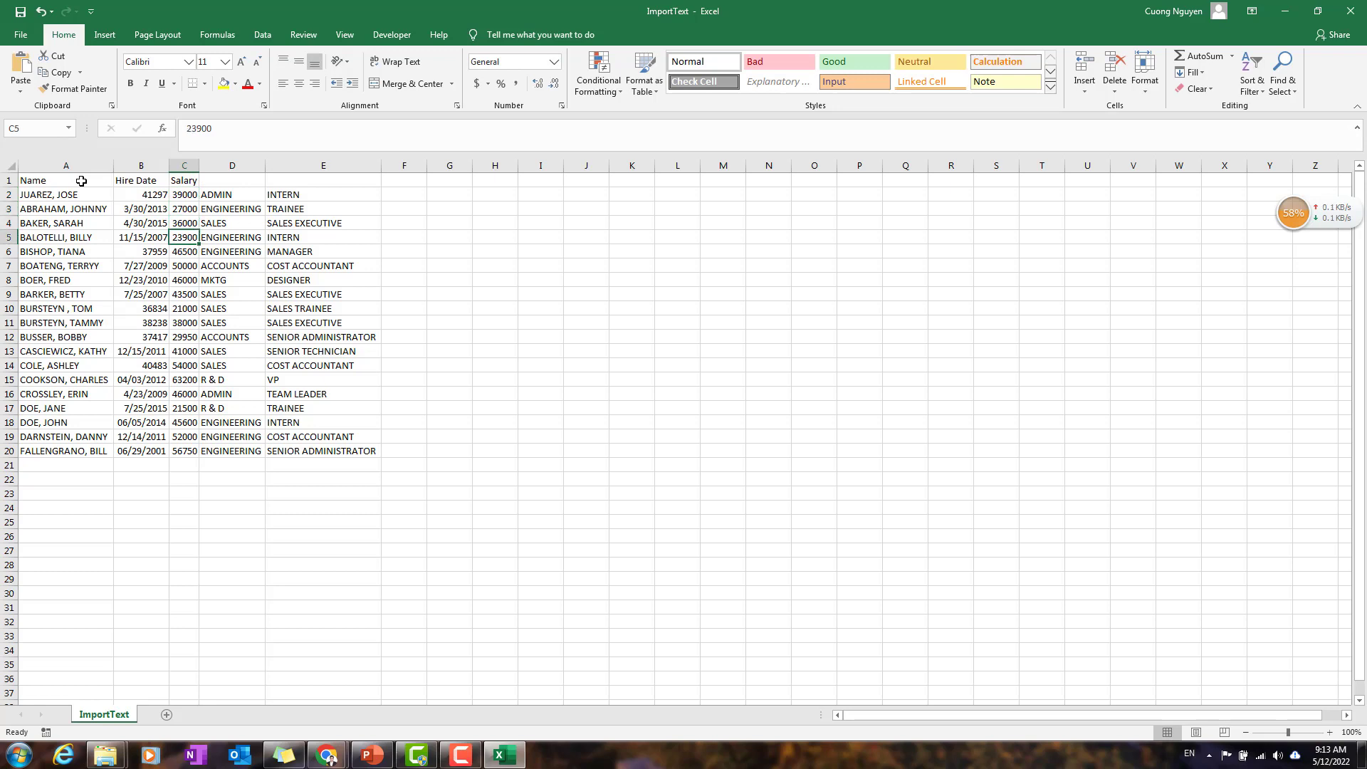
key(Up)
key(Up)
key(Up)
key(Up)
key(Down)
key(Down)
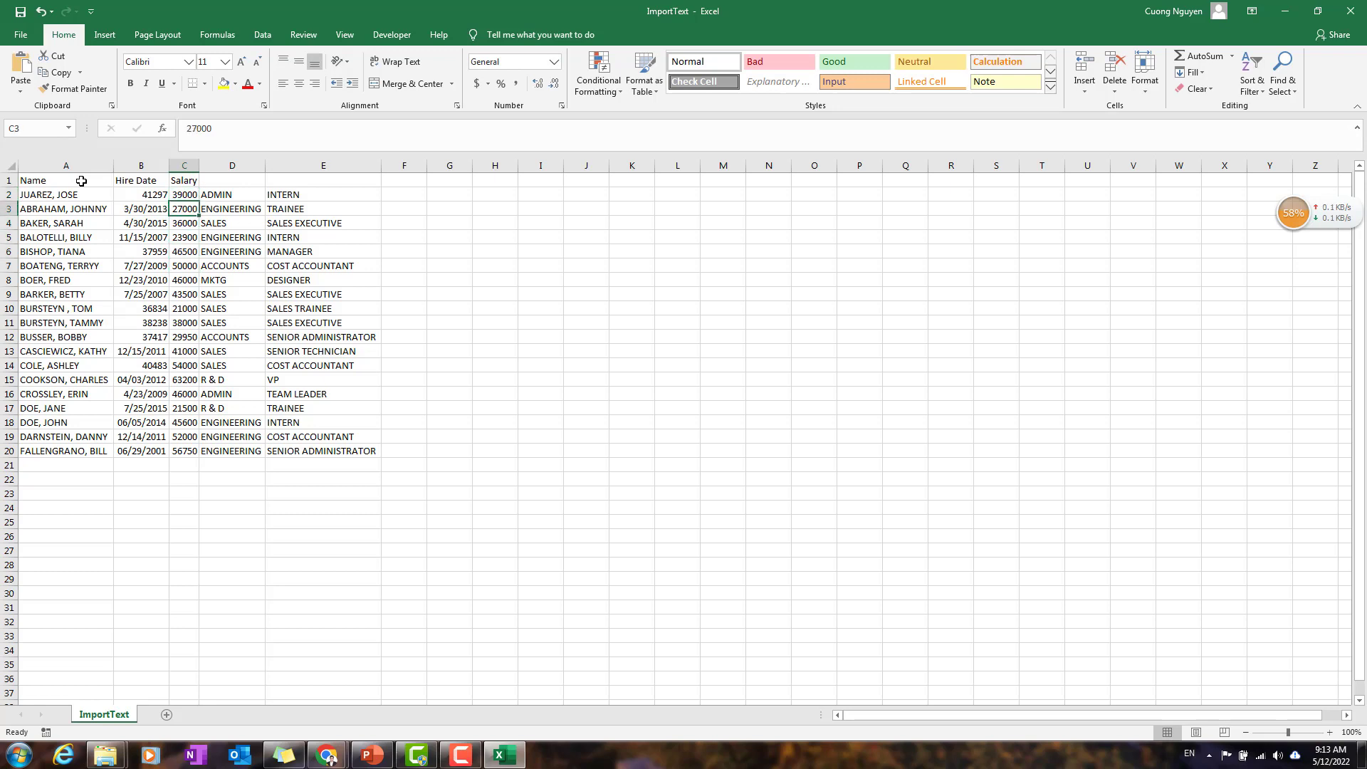
Step: Enter the column header "Department" in cell D1
key(Right)
key(Up)
key(Up)
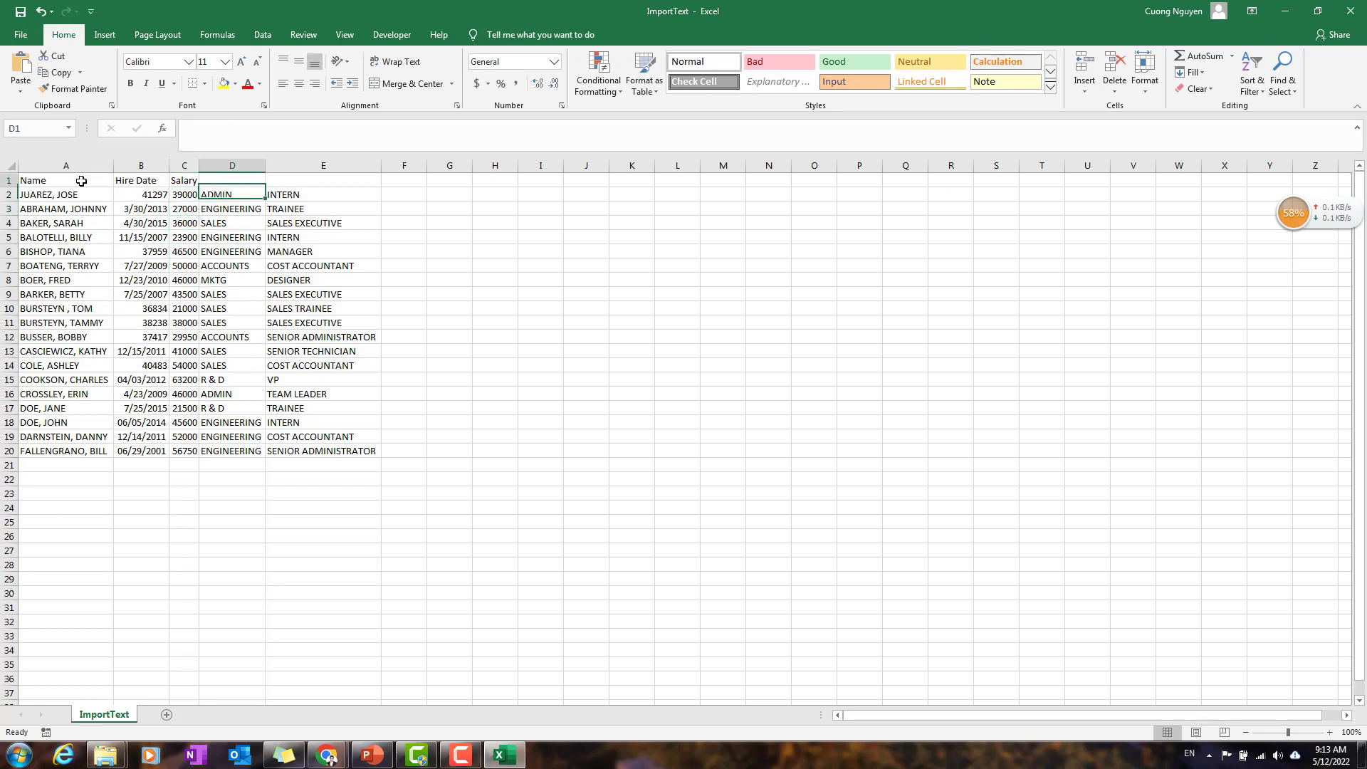
key(Down)
key(Down)
key(Down)
key(Down)
key(Down)
key(Down)
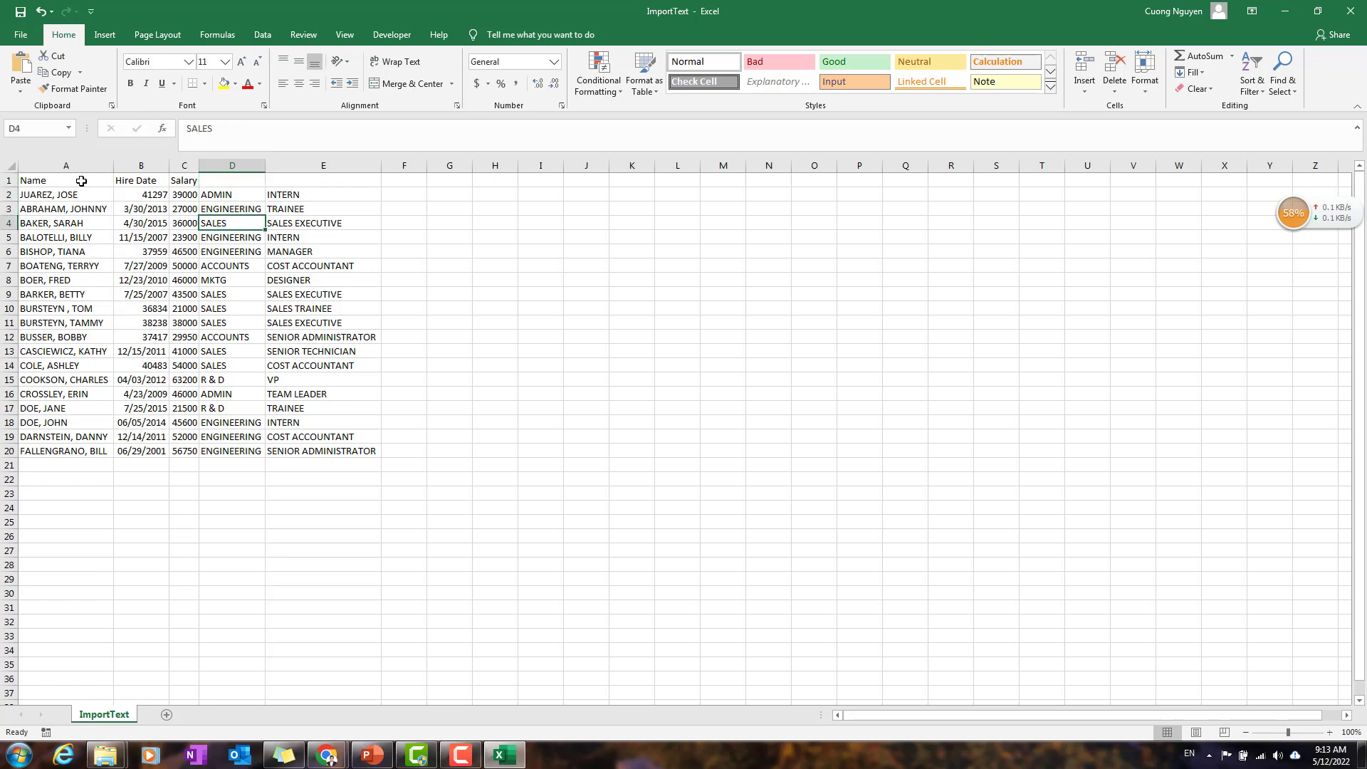
key(Down)
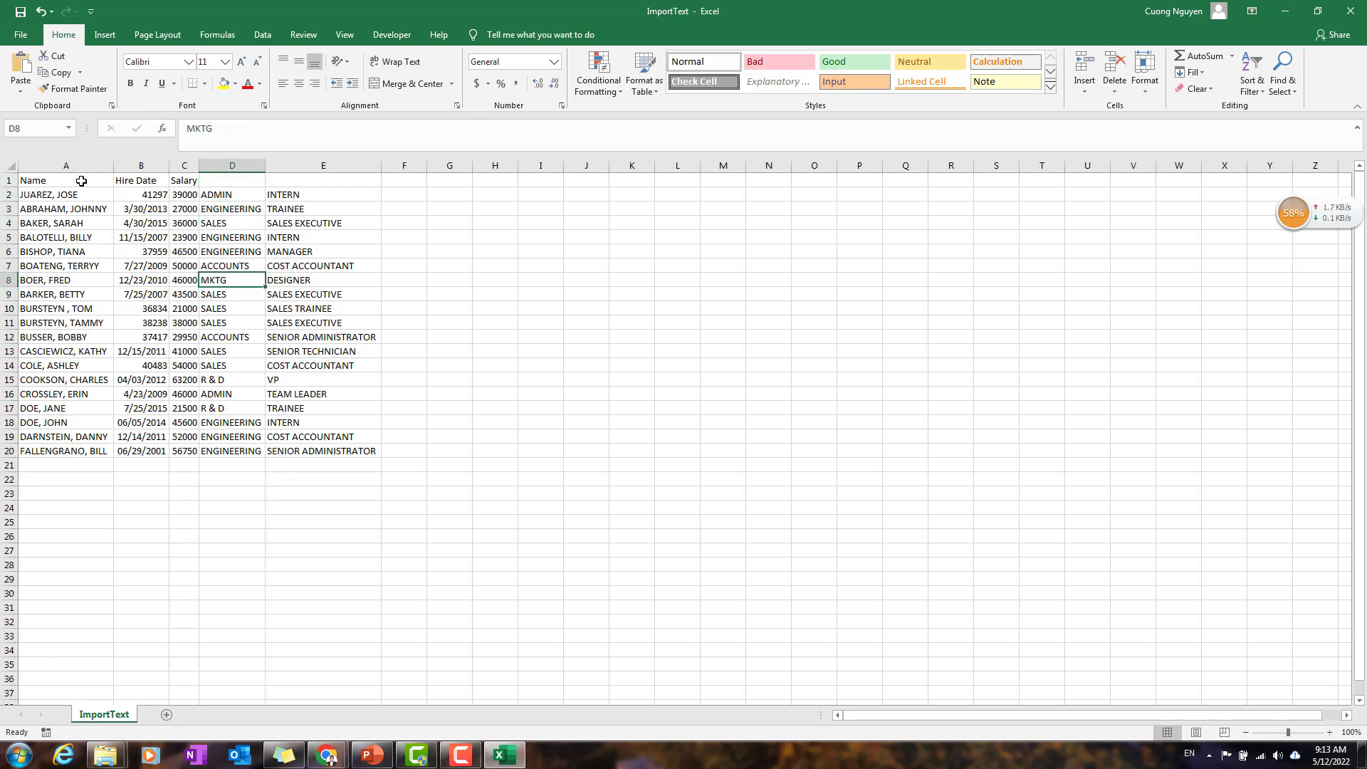
key(Up)
key(Up)
key(Up)
key(Up)
key(Up)
key(Up)
key(Up)
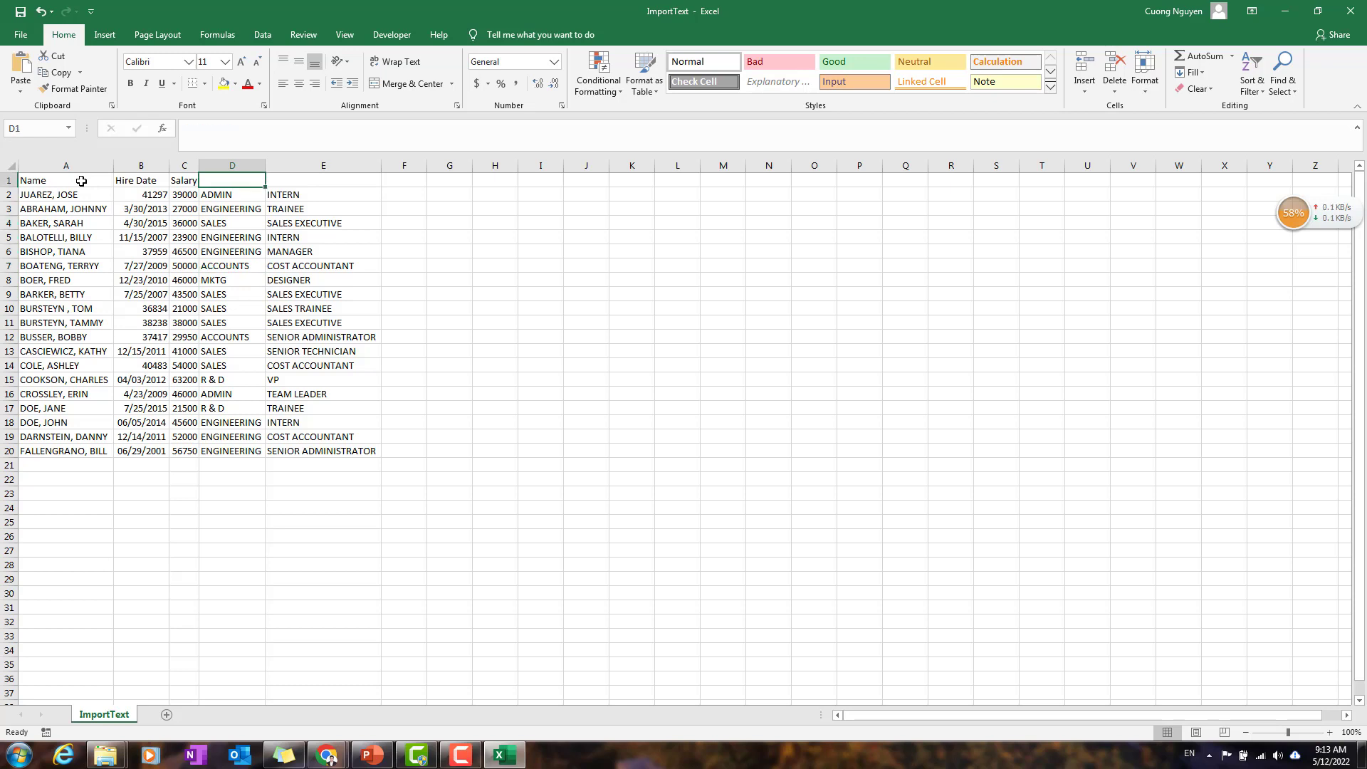
text(Depar)
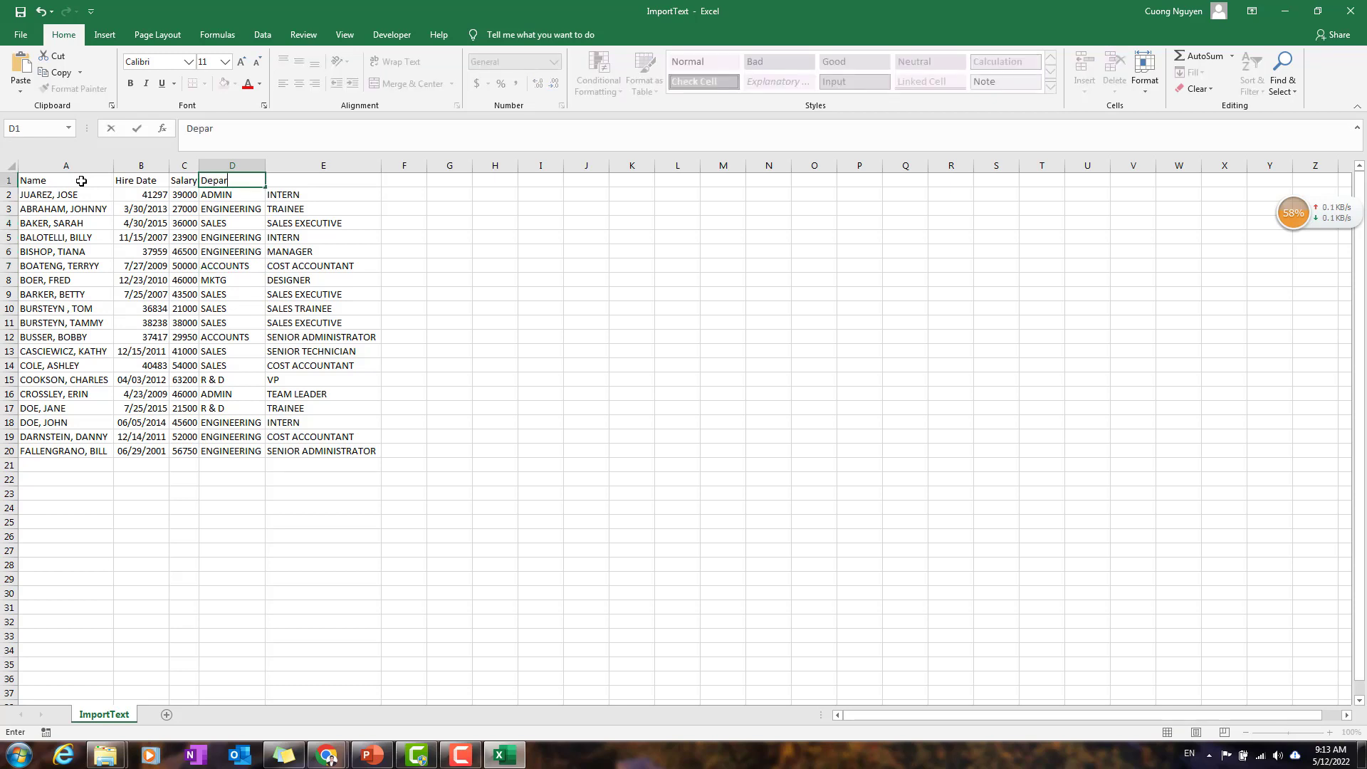
text(tment)
key(Tab)
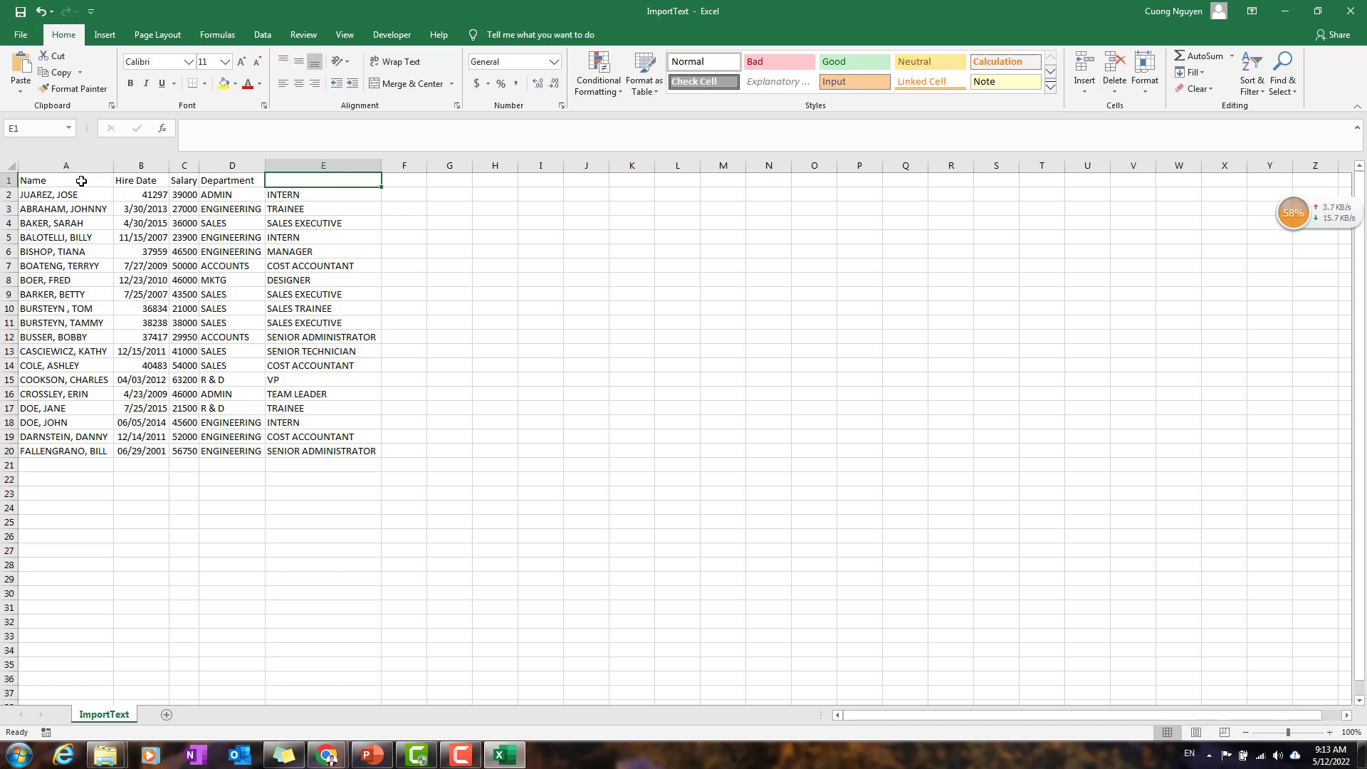
Step: Enter the column header "Job Title" in cell E1
key(Down)
key(Down)
key(Down)
key(Down)
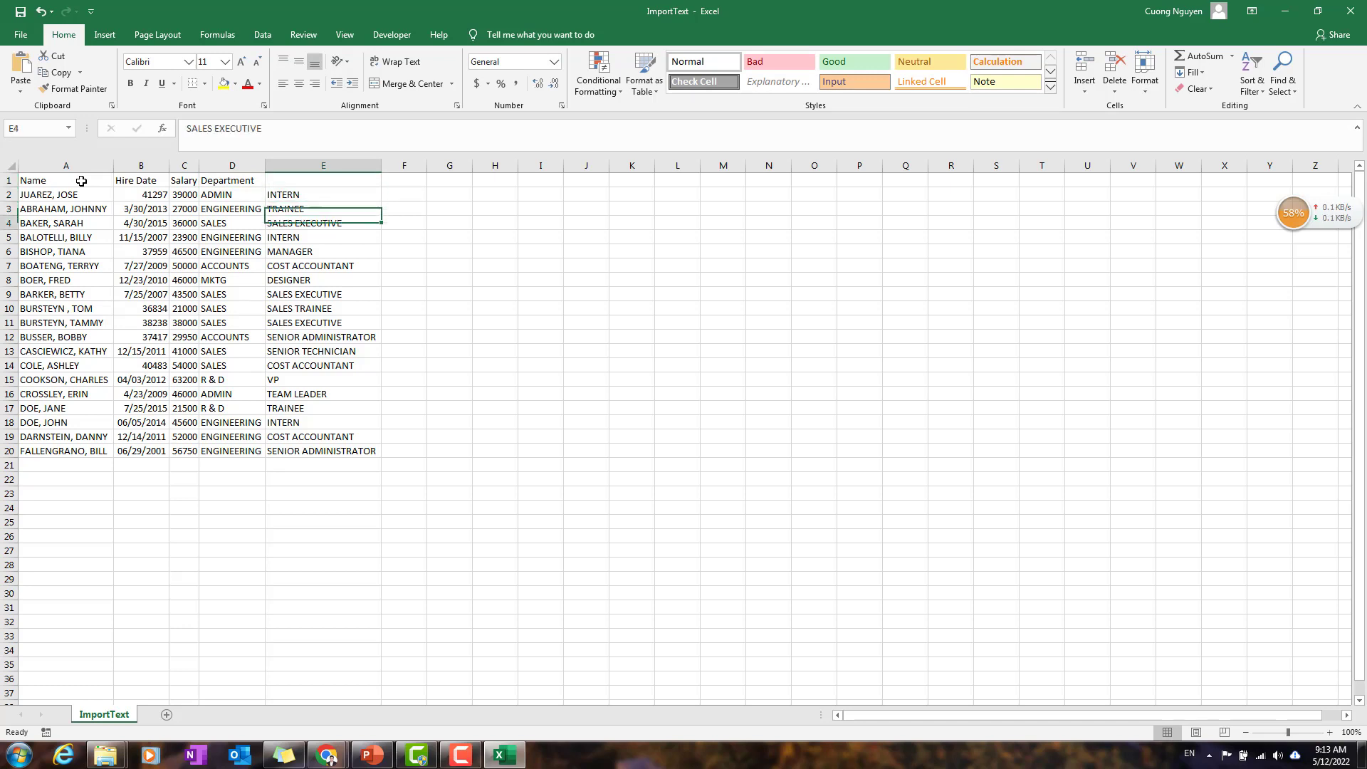
key(Up)
key(Up)
key(Up)
key(Up)
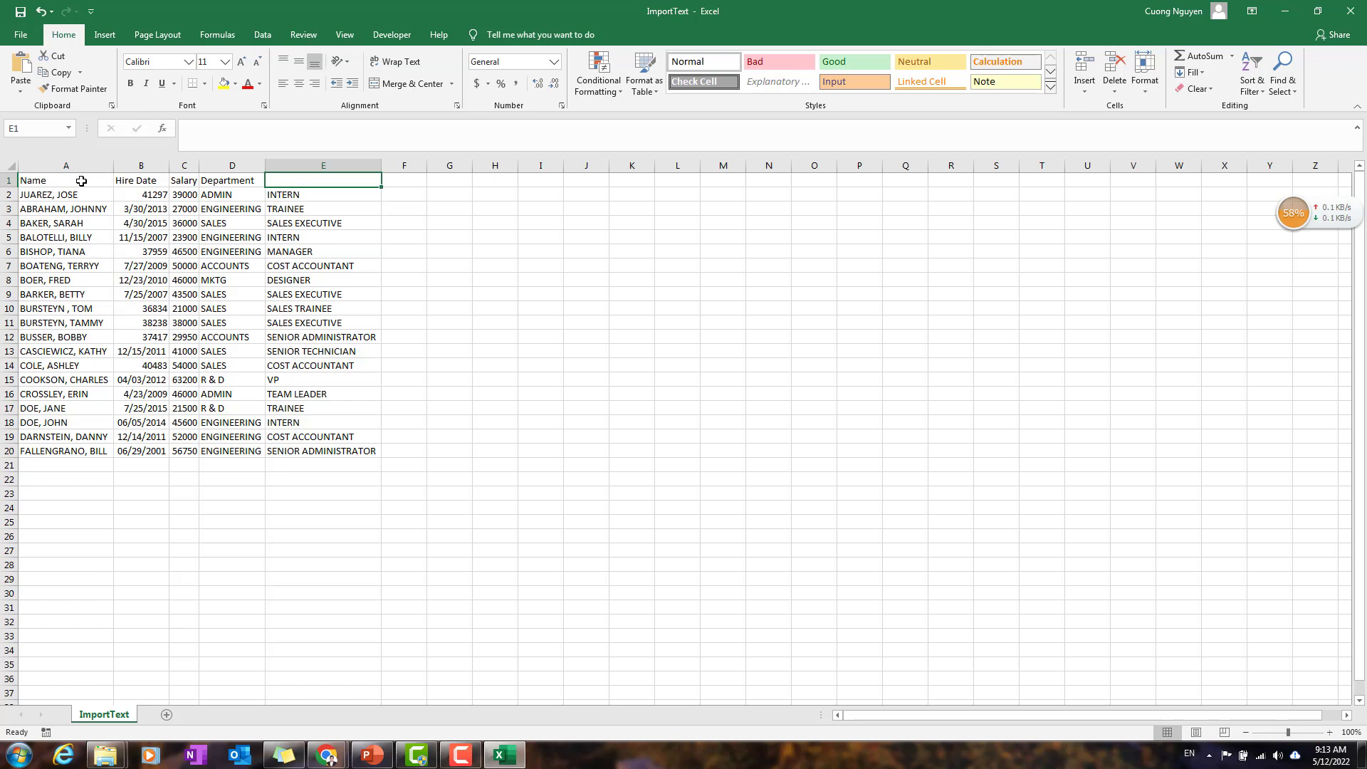
text(Jo)
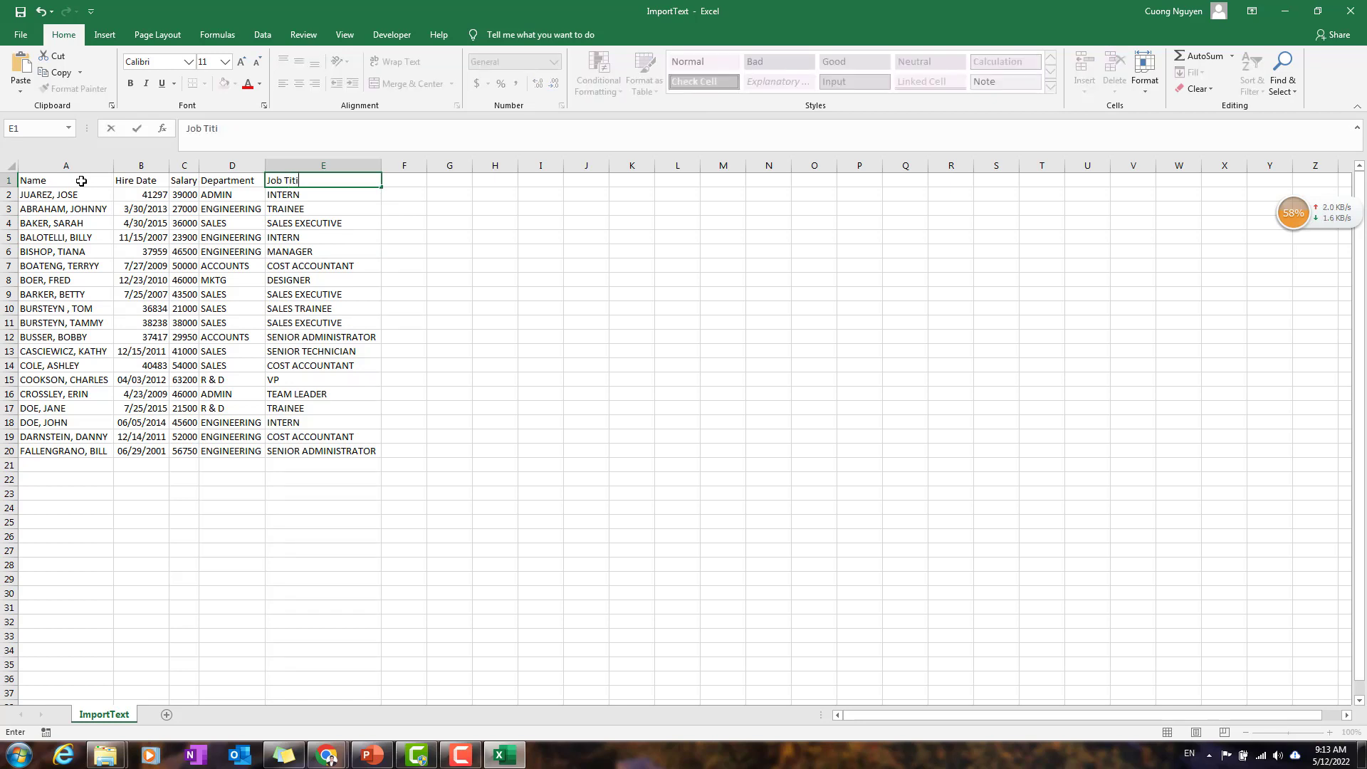
text(b Title)
key(Return)
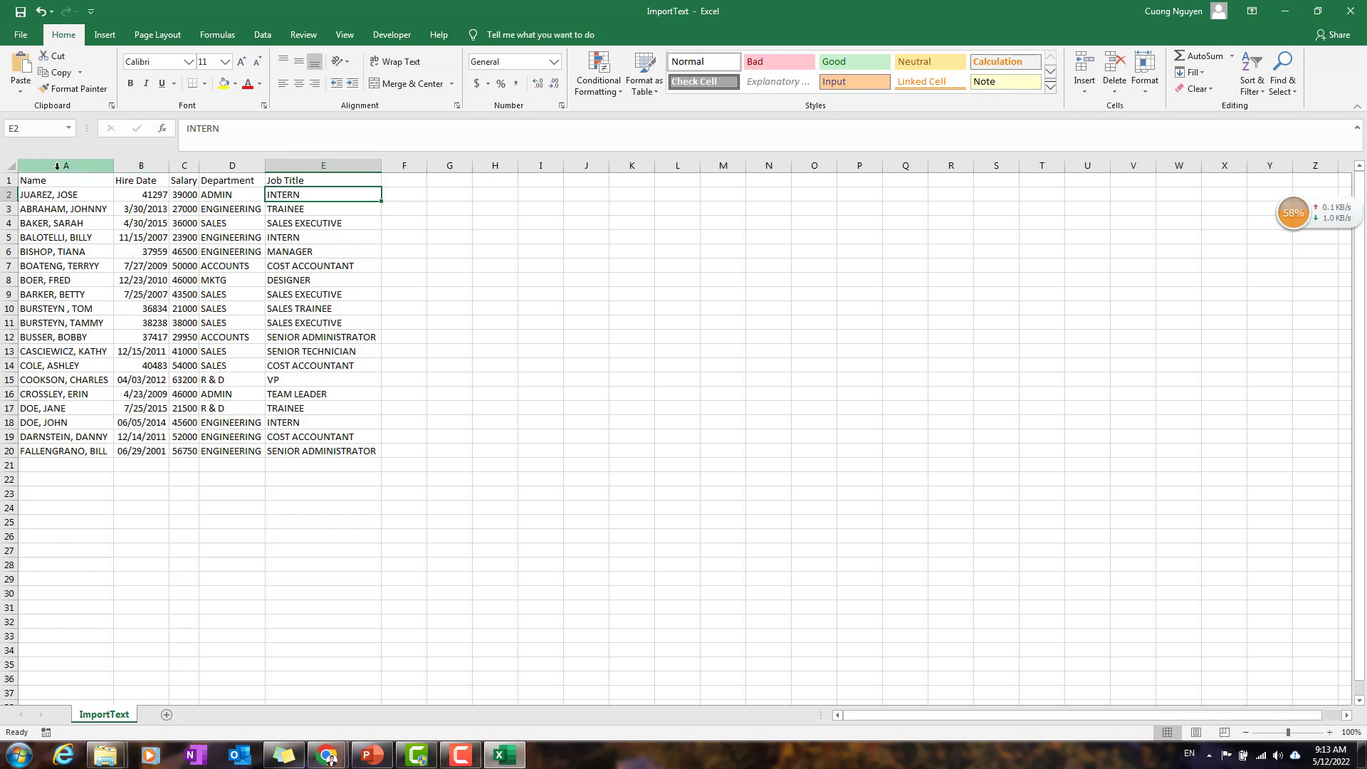
Step: Insert an empty column between the Name and Hire Date columns
right_click(156, 167)
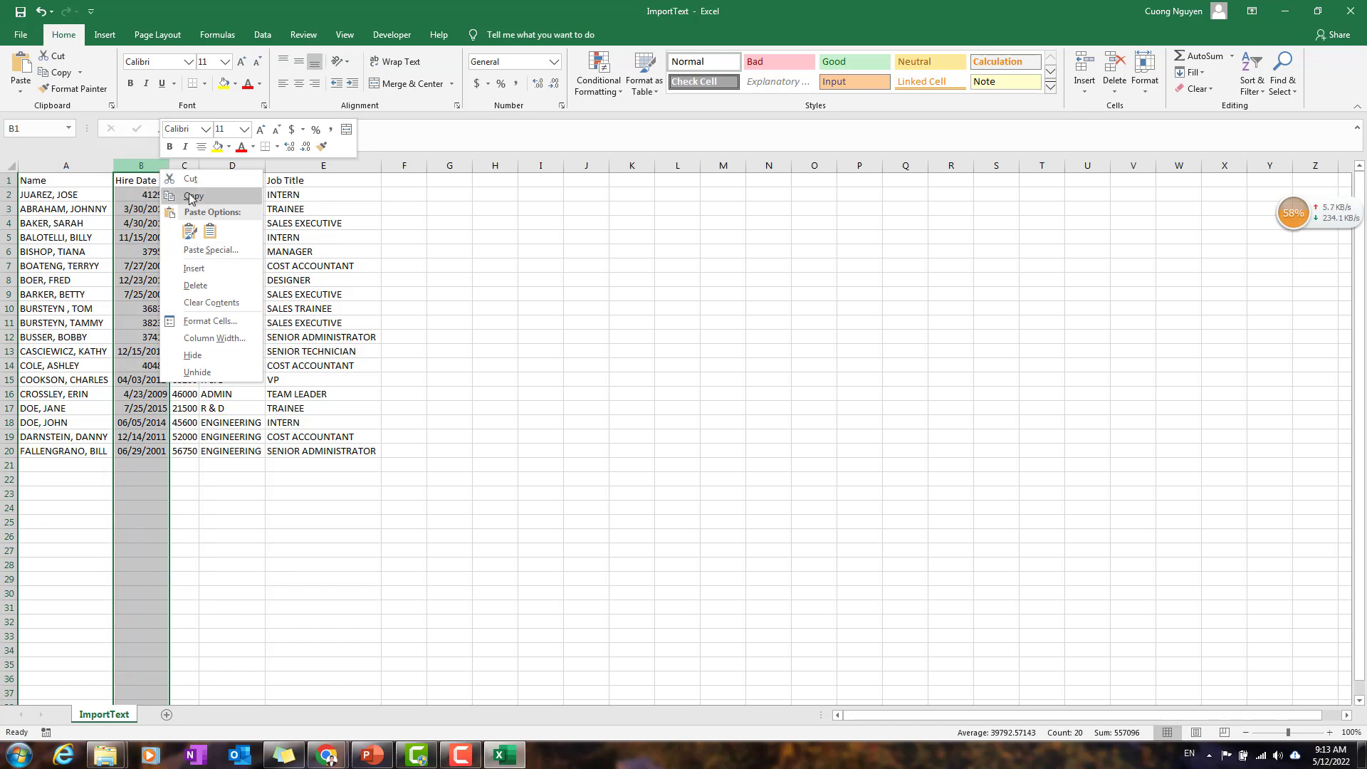
click(55, 194)
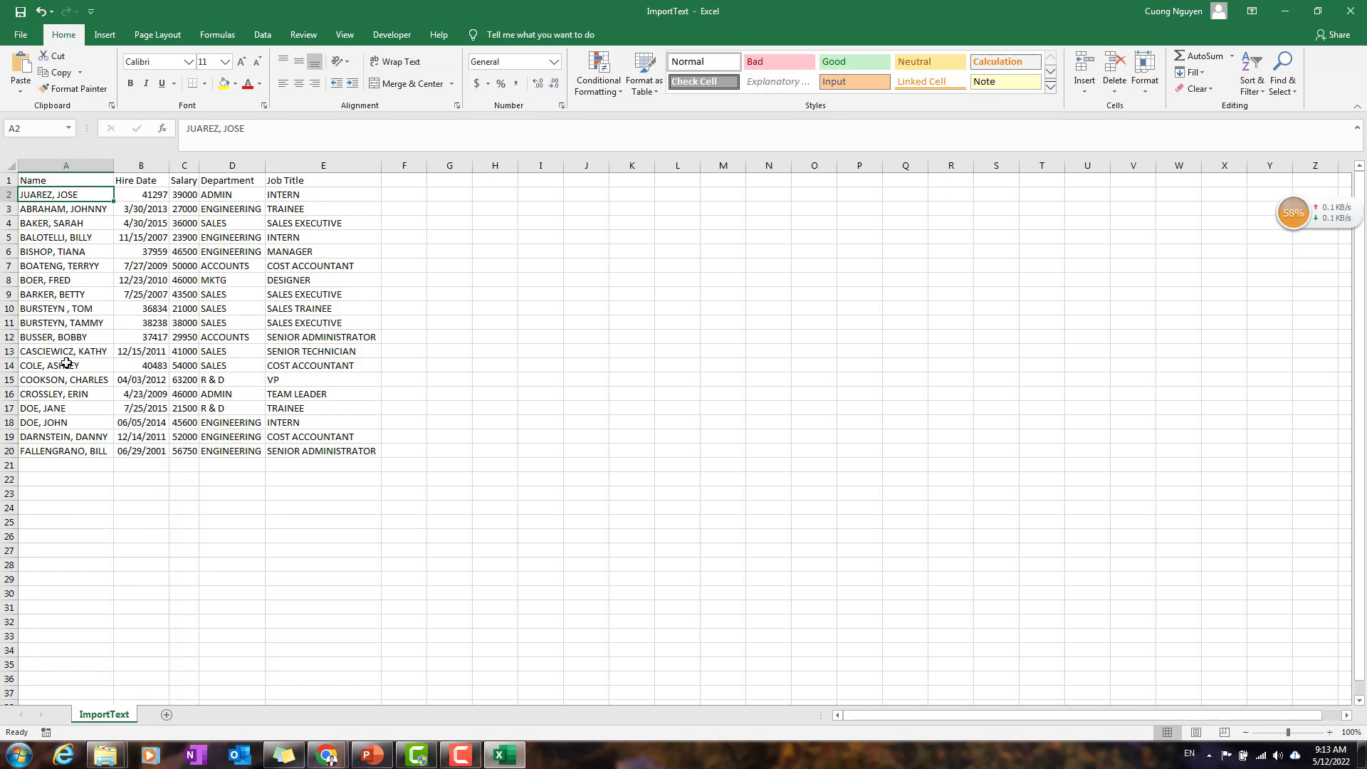
click(141, 166)
right_click(144, 167)
click(181, 267)
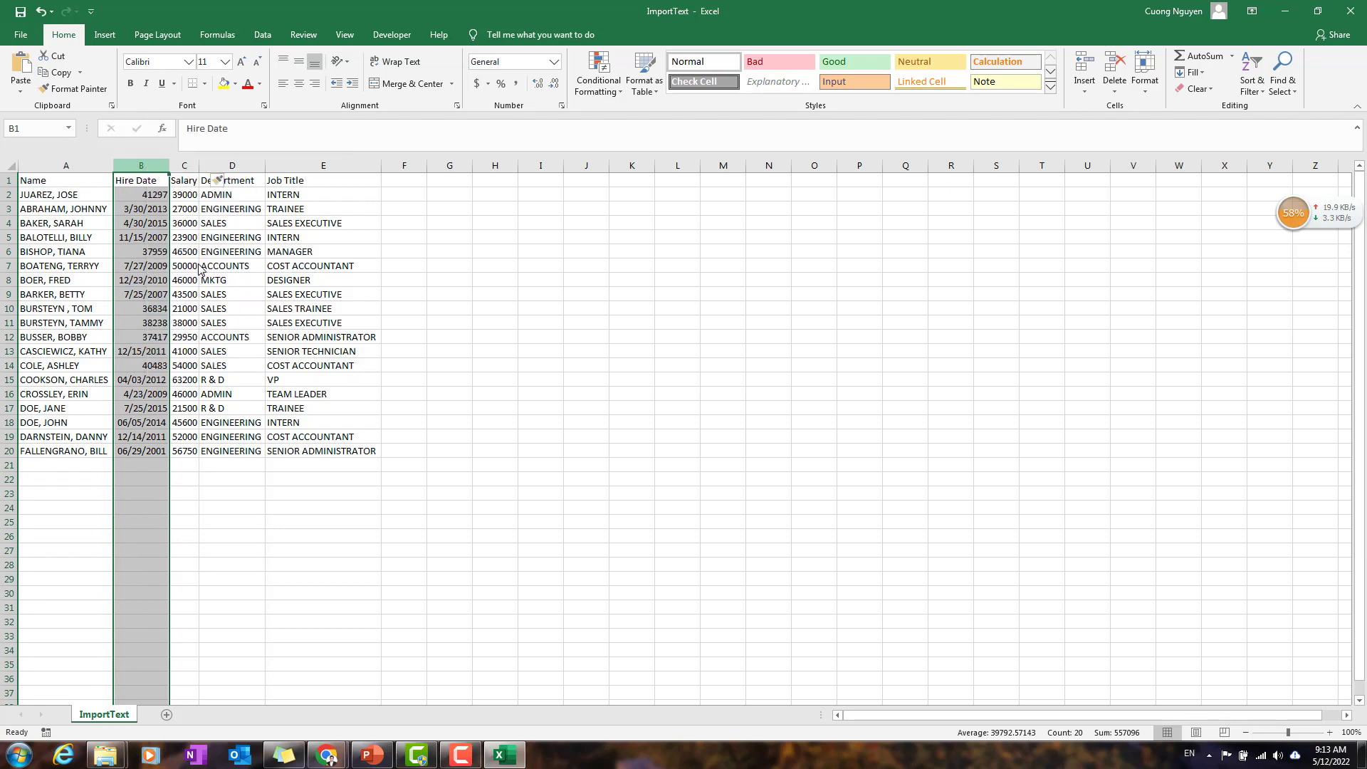
click(168, 203)
Step: Enter the formula =PROPER(A2) in cell B2 to convert the first name entry to proper case
click(180, 194)
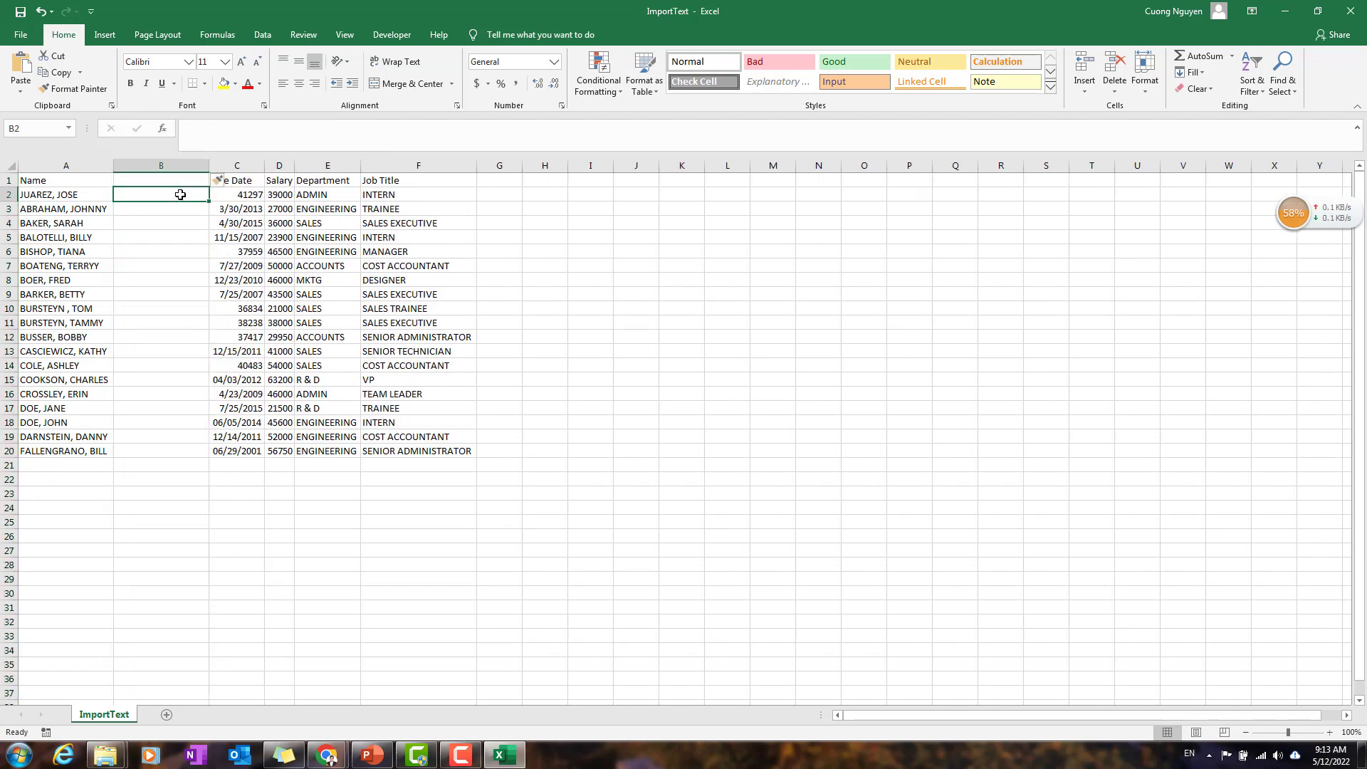
text(=pro)
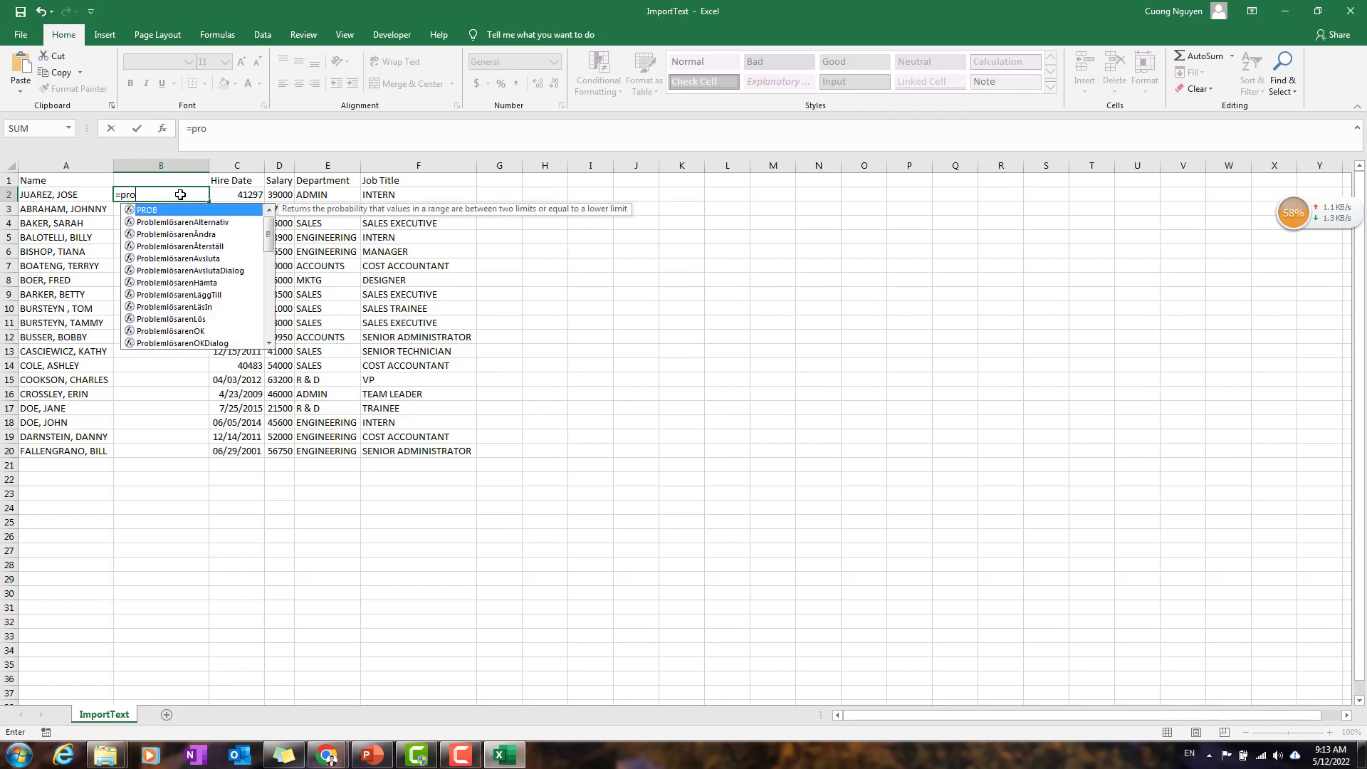
text(per()
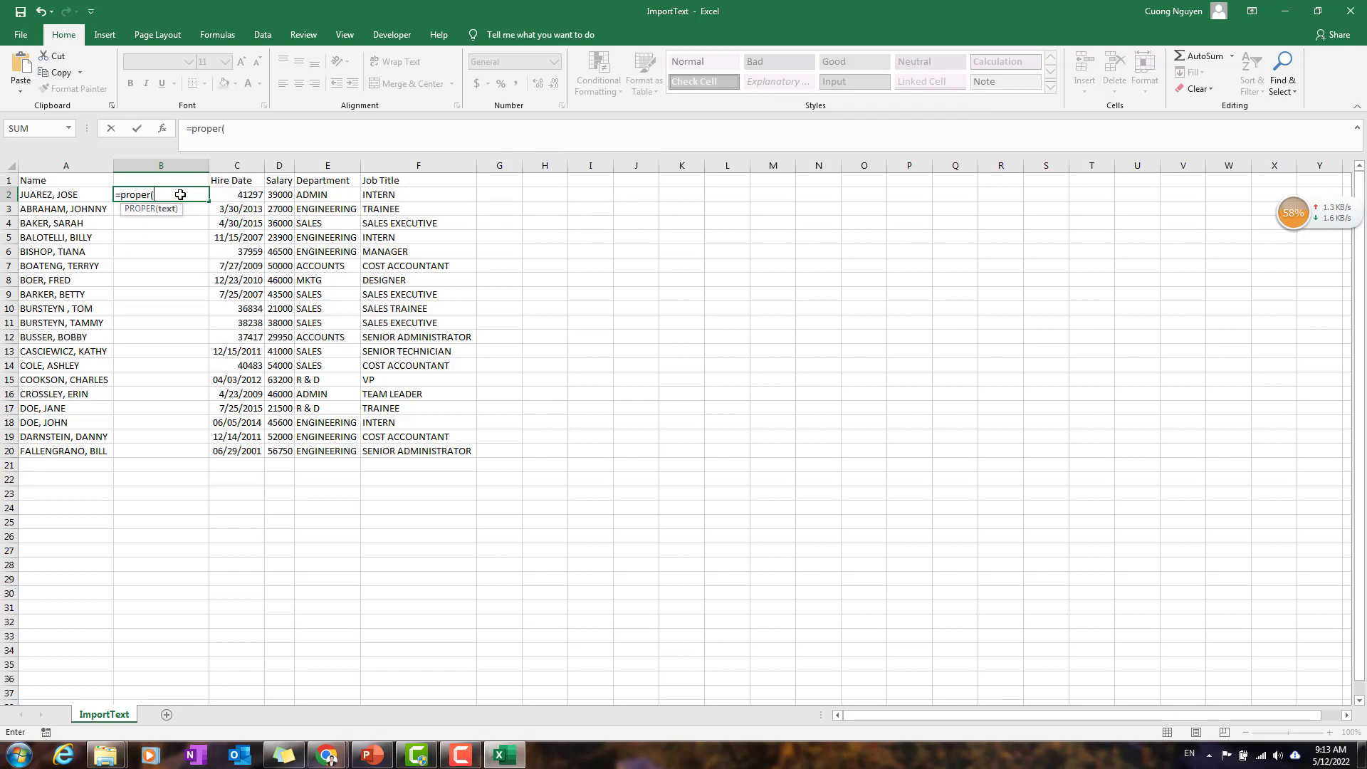
key(Left)
text())
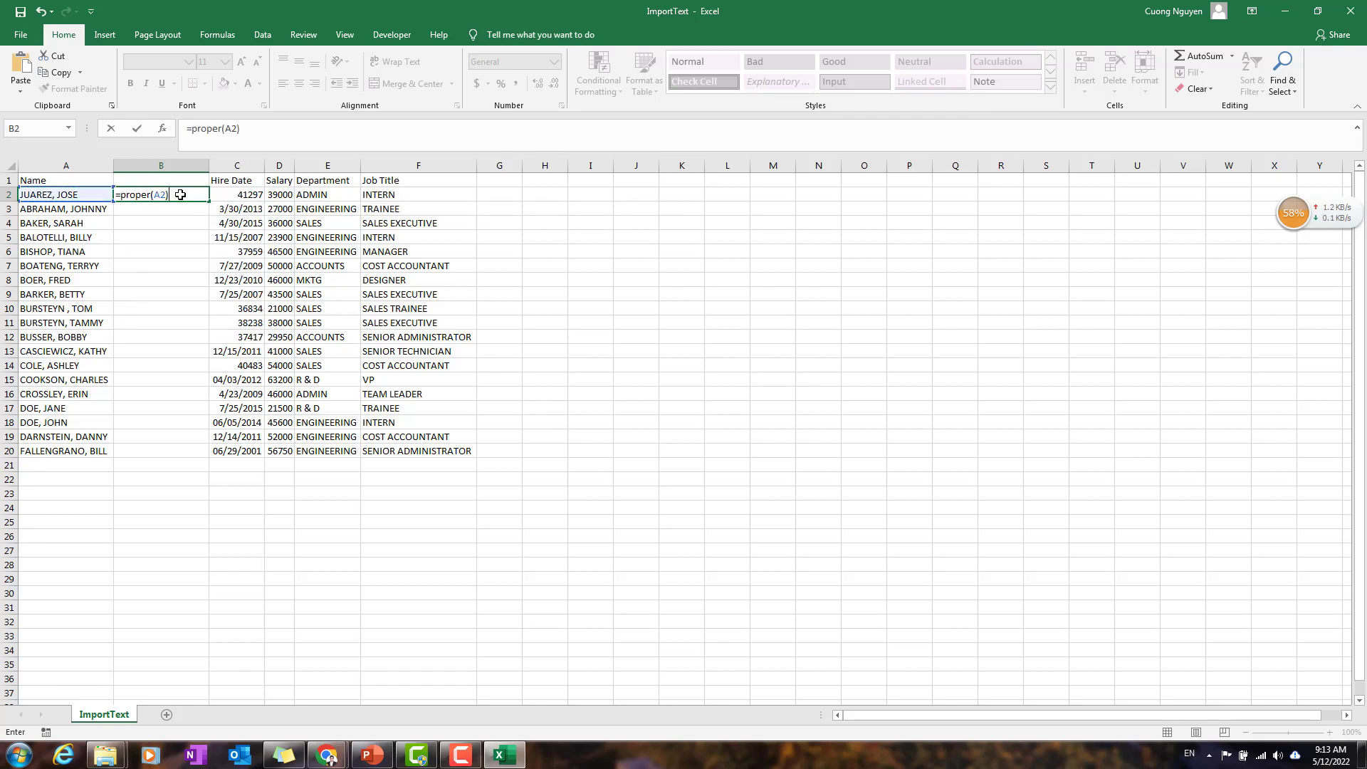
key(Return)
Step: Fill the PROPER formula from B2 down to B20
click(180, 194)
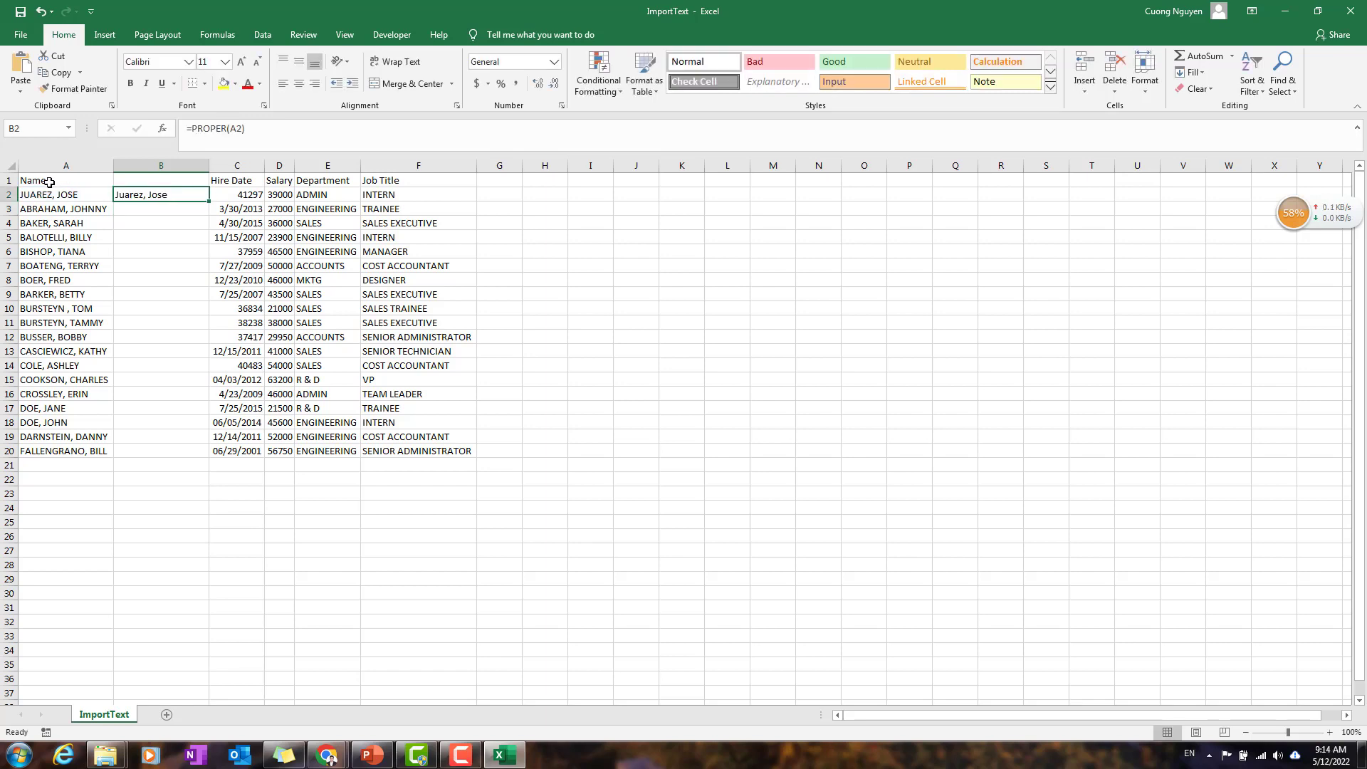
drag(209, 203, 186, 452)
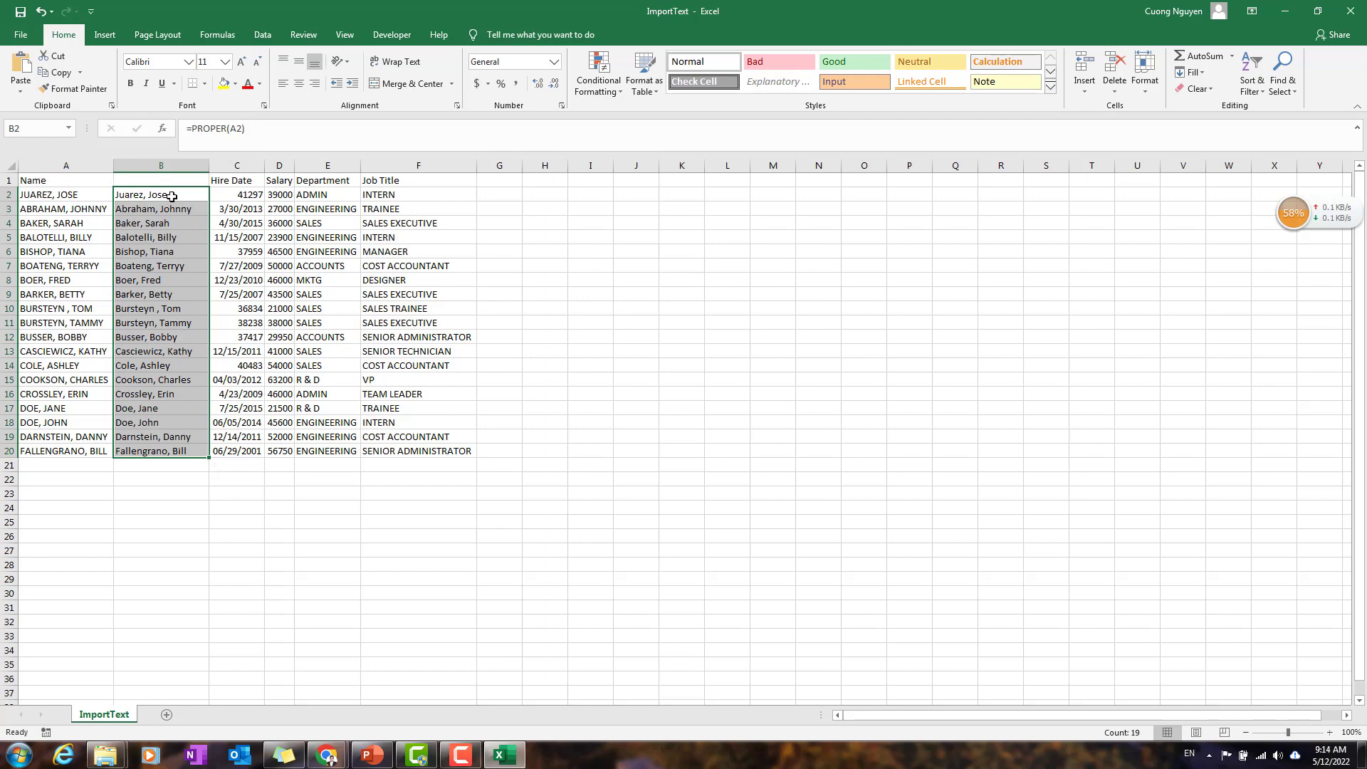
click(171, 290)
click(159, 219)
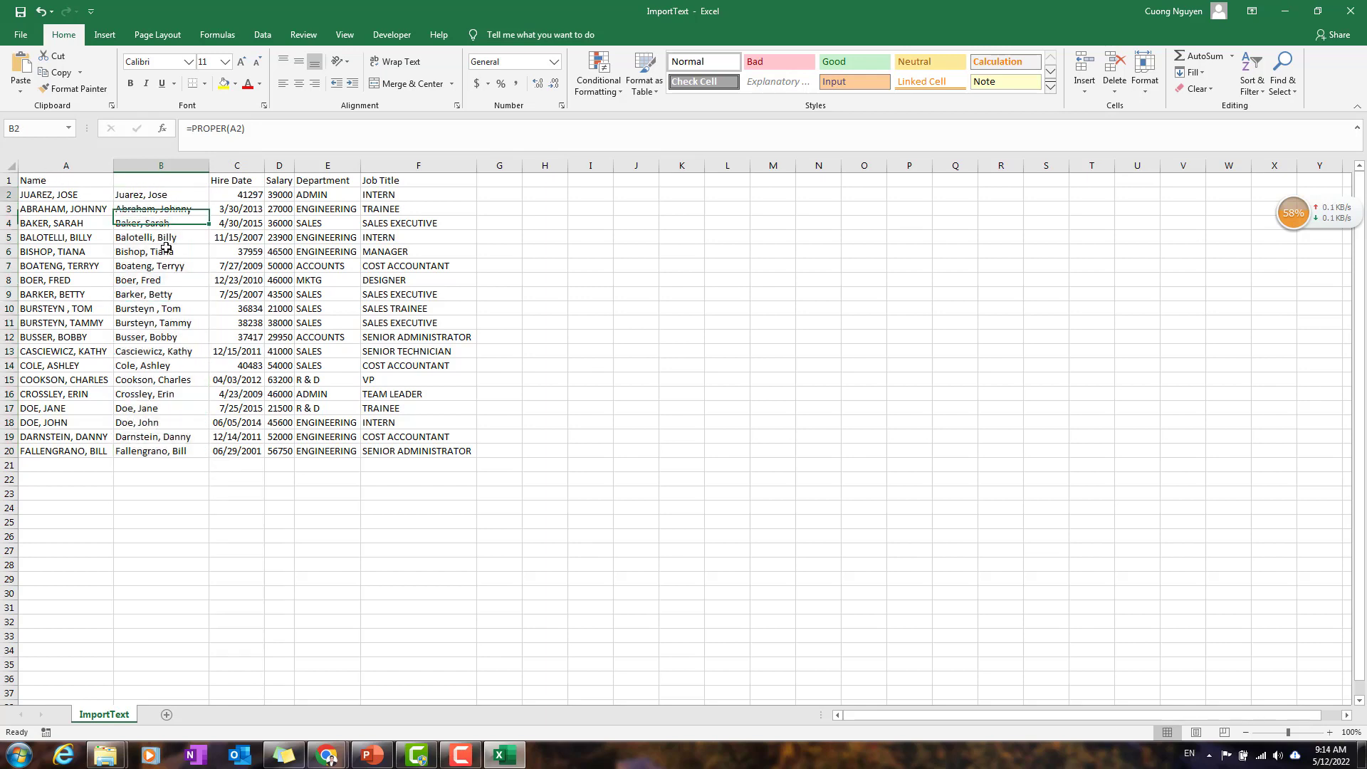
Step: Copy the proper-case names in B2:B20 and paste them as values over the Name column, starting at A2
drag(164, 195, 180, 451)
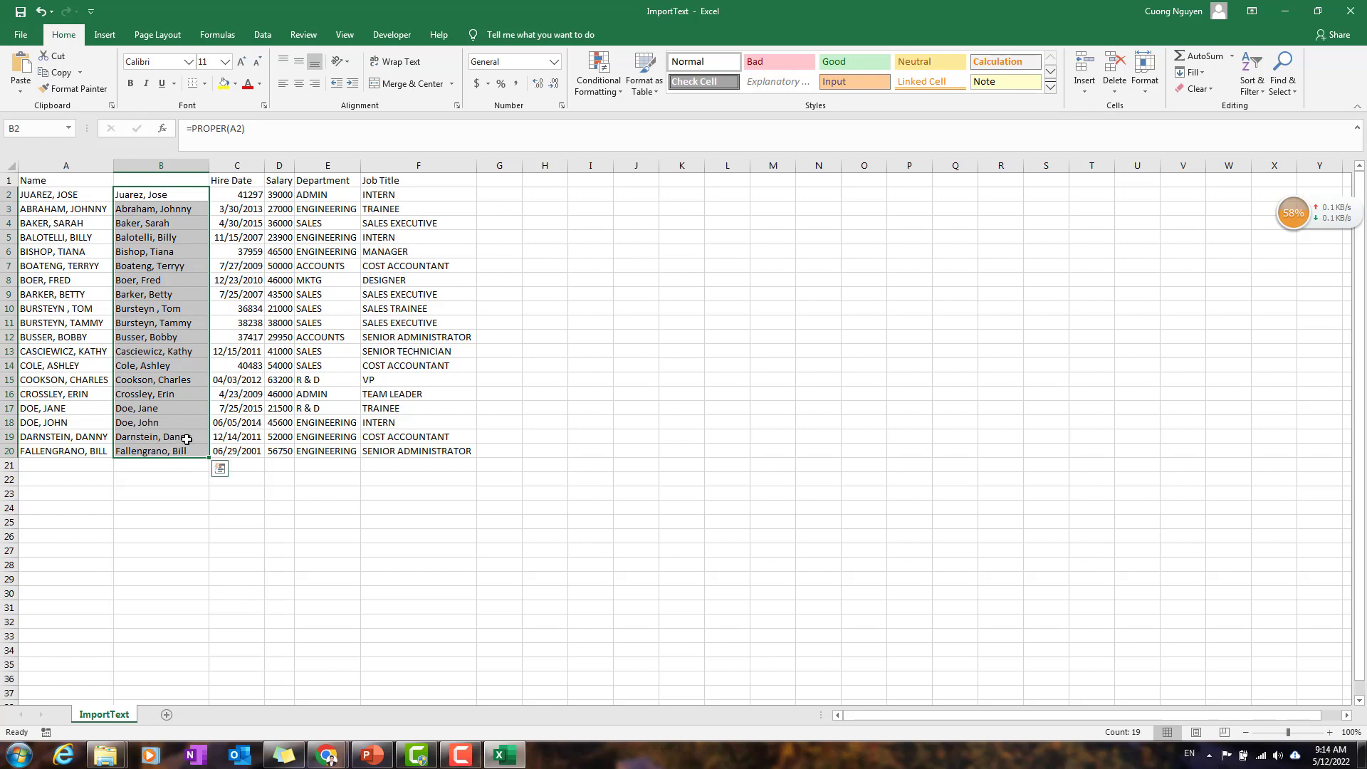
key(ctrl+c)
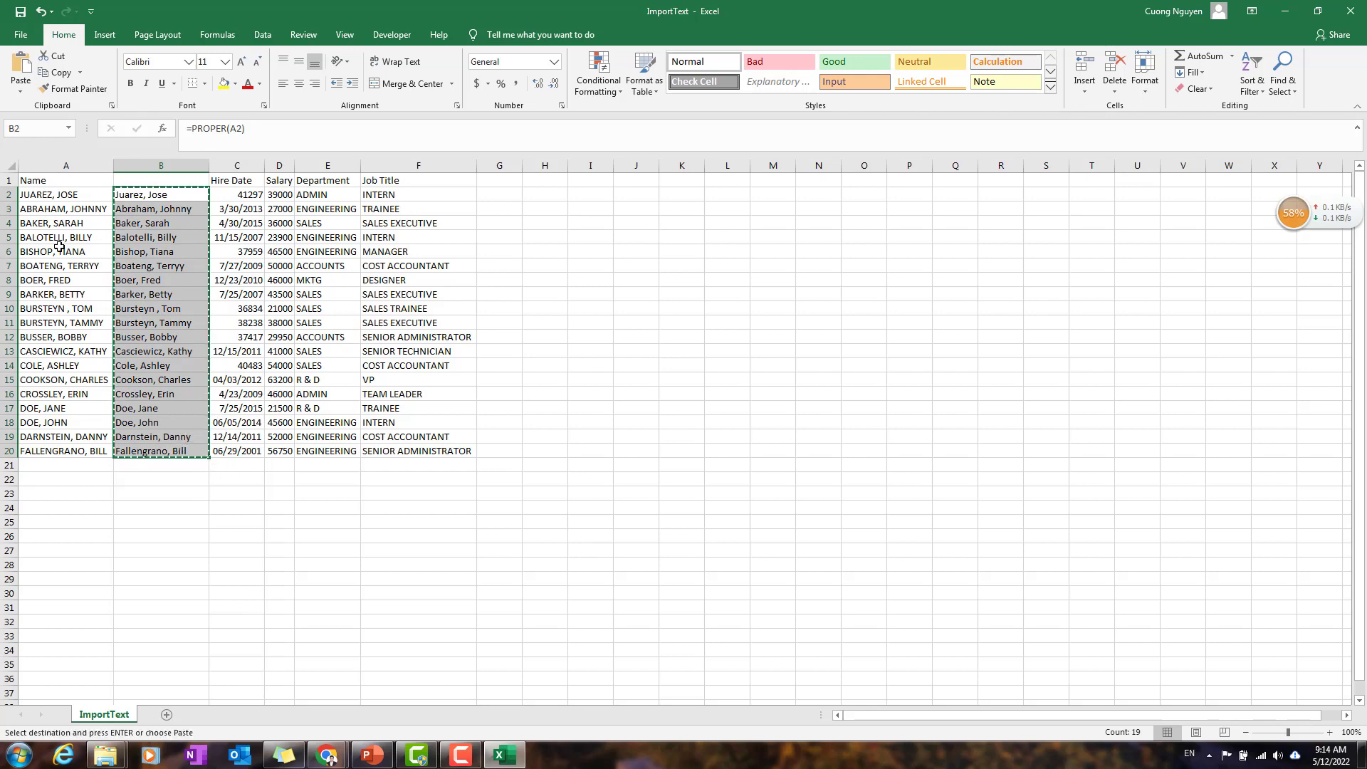
click(73, 193)
right_click(77, 193)
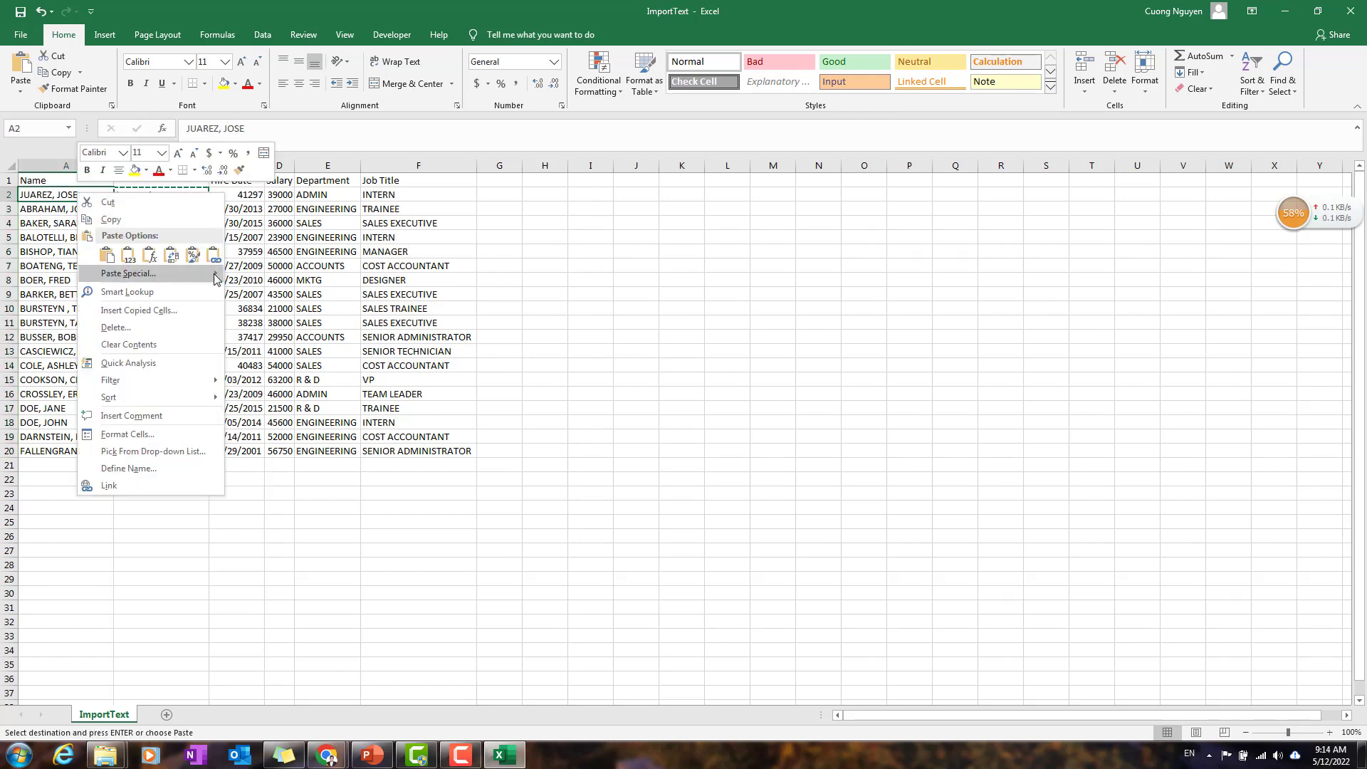
mouse_move(213, 274)
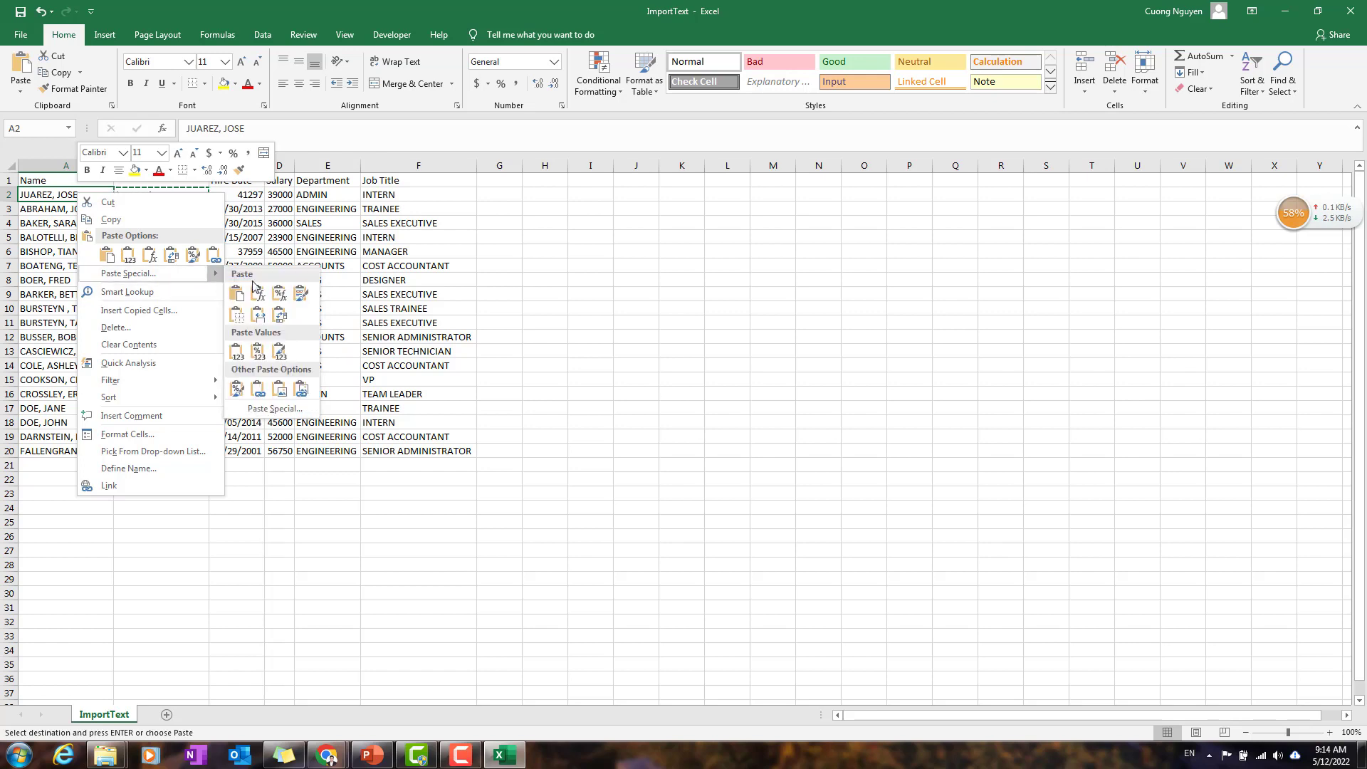
click(237, 356)
Step: Delete the helper column B that holds the PROPER formulas
click(161, 165)
right_click(160, 165)
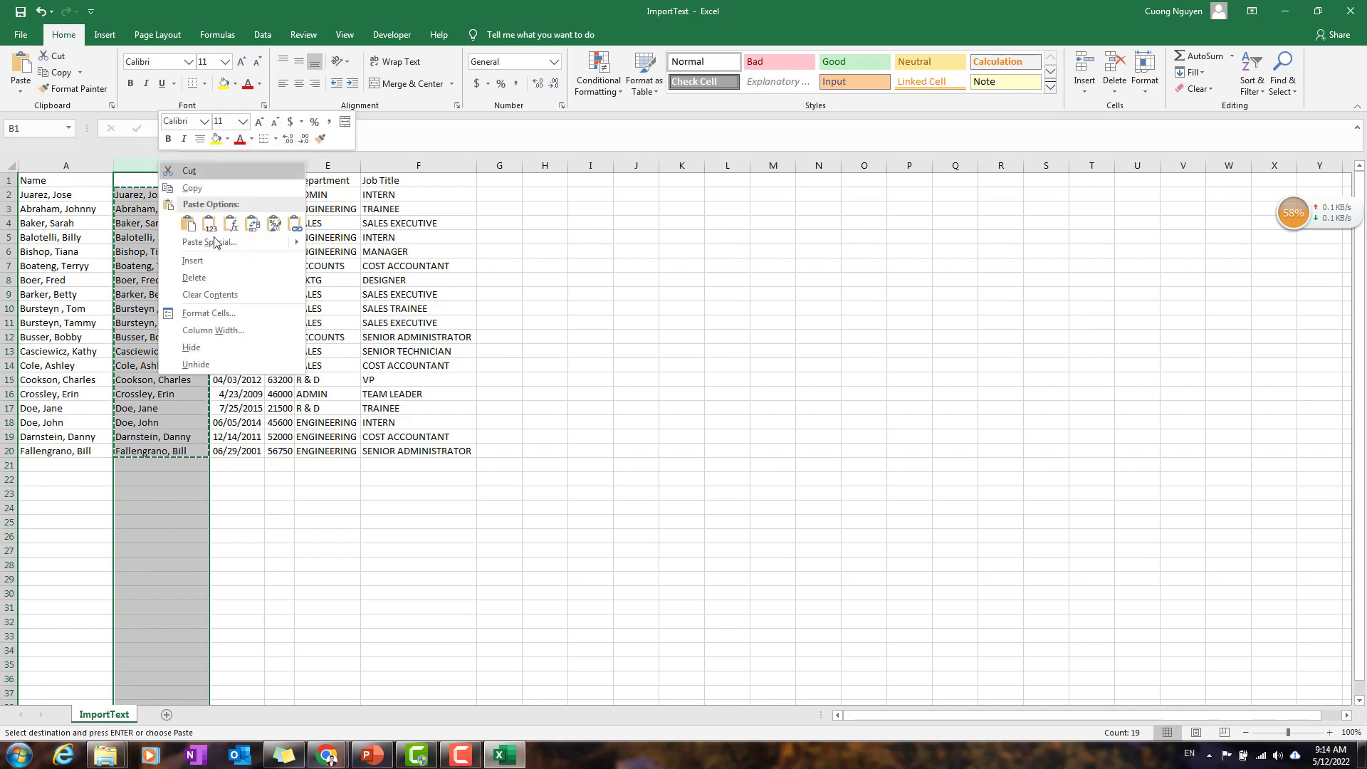
click(193, 277)
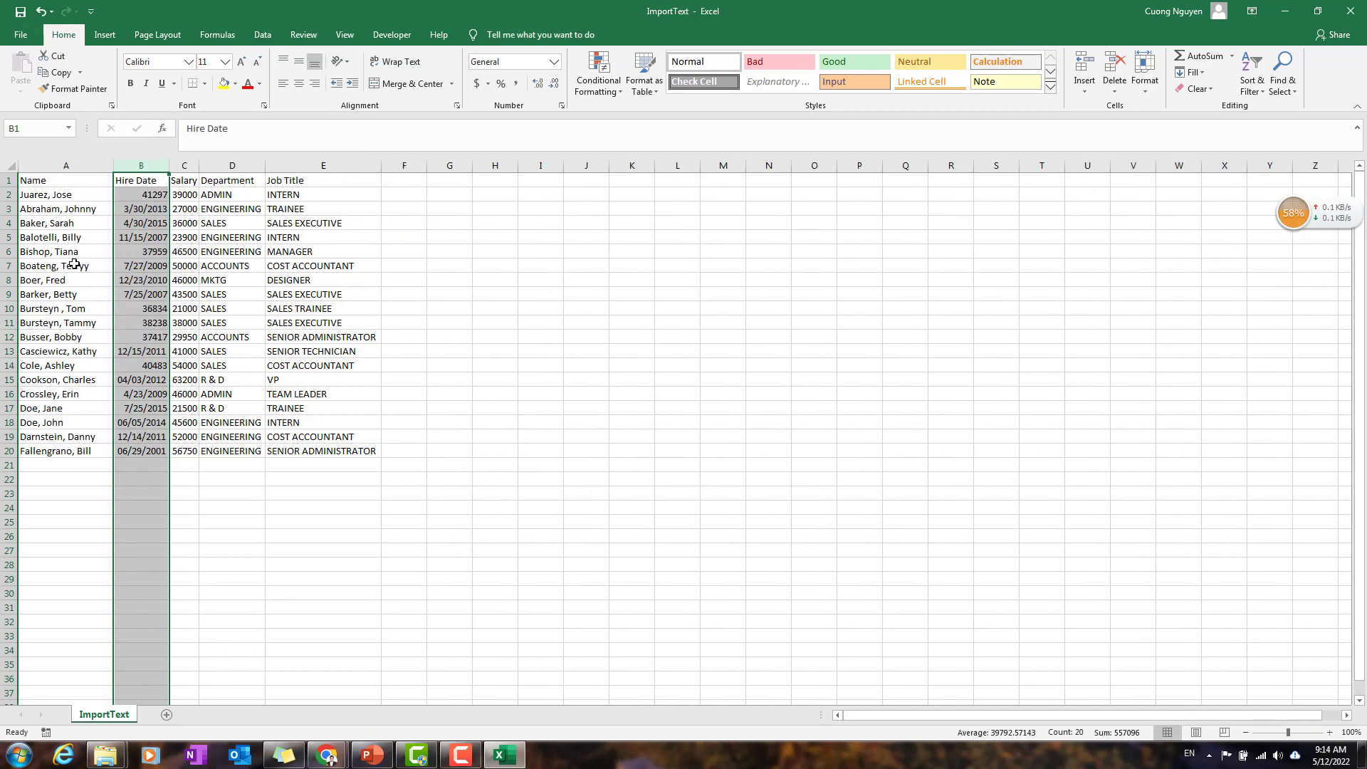
click(74, 264)
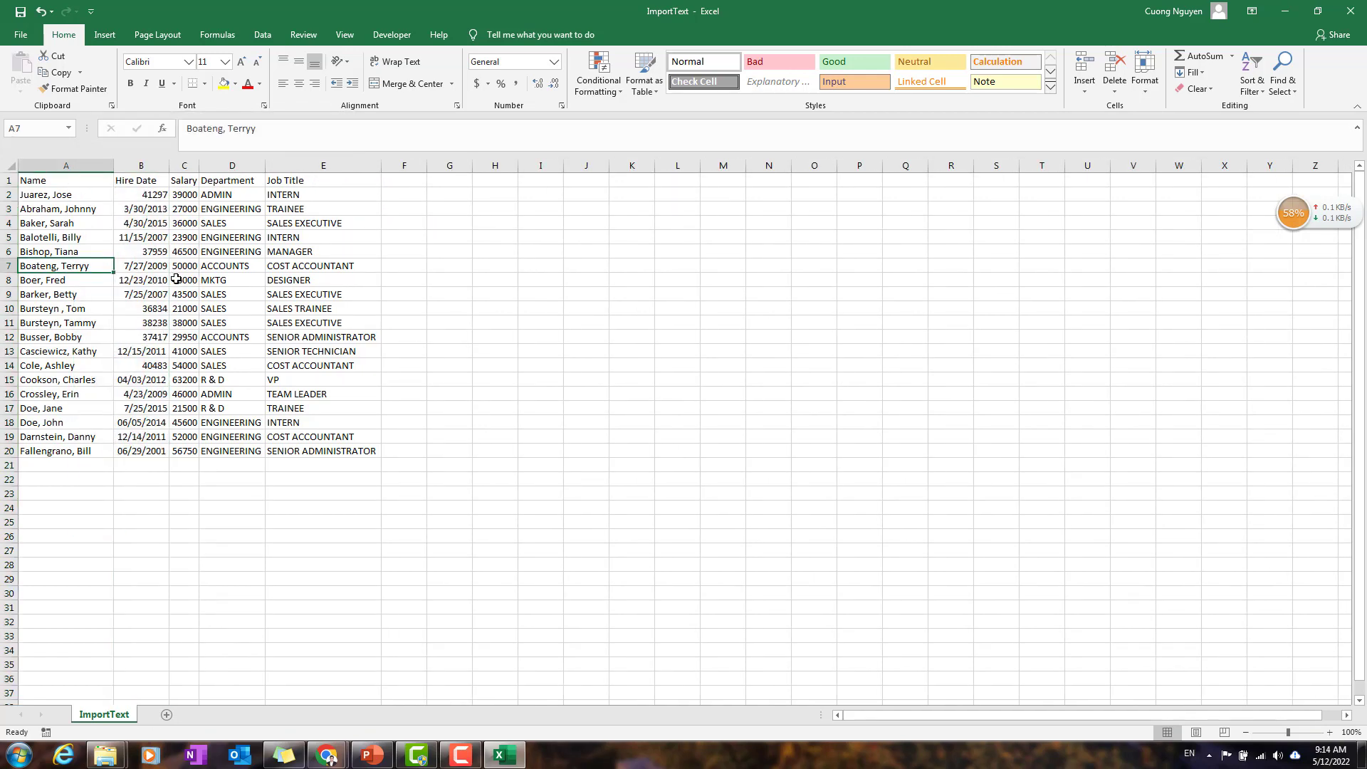
Step: Insert an empty column between the Hire Date and Salary columns
click(135, 179)
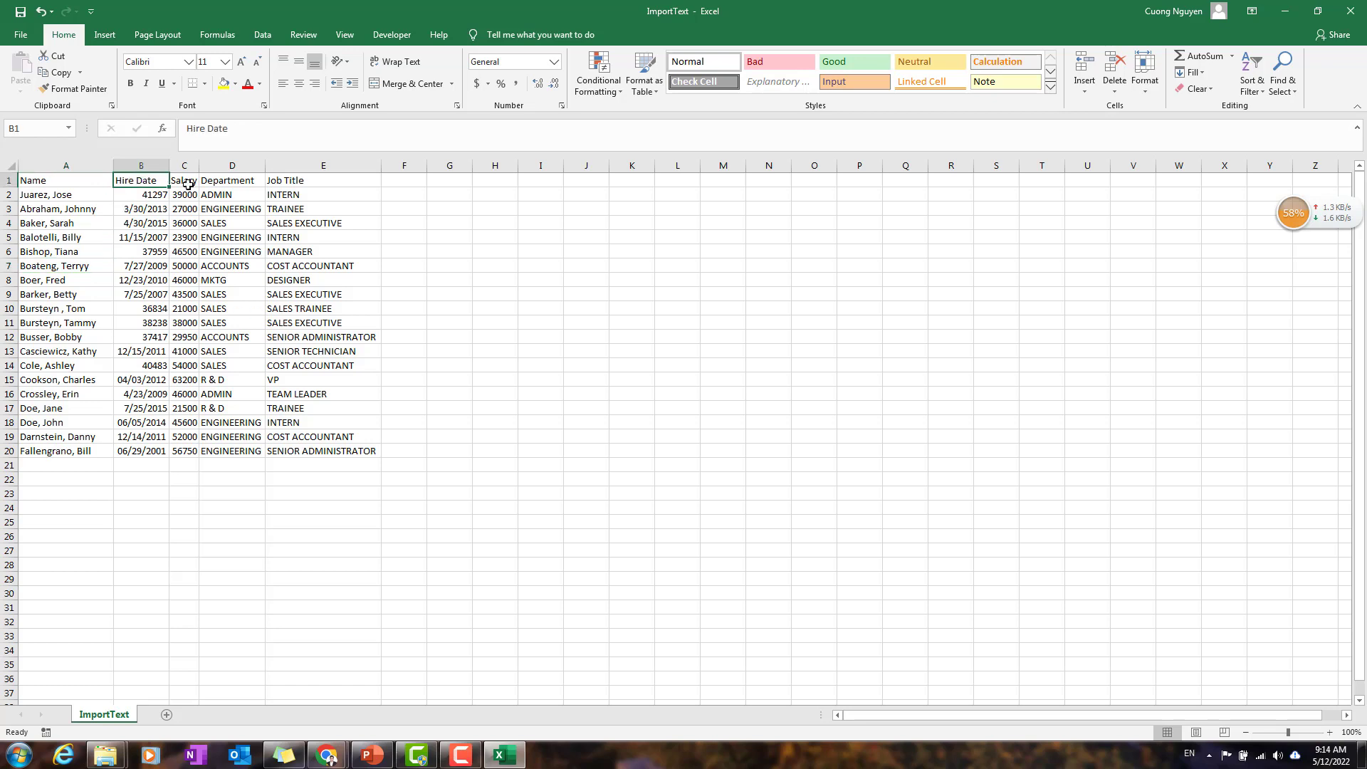
click(185, 165)
right_click(185, 167)
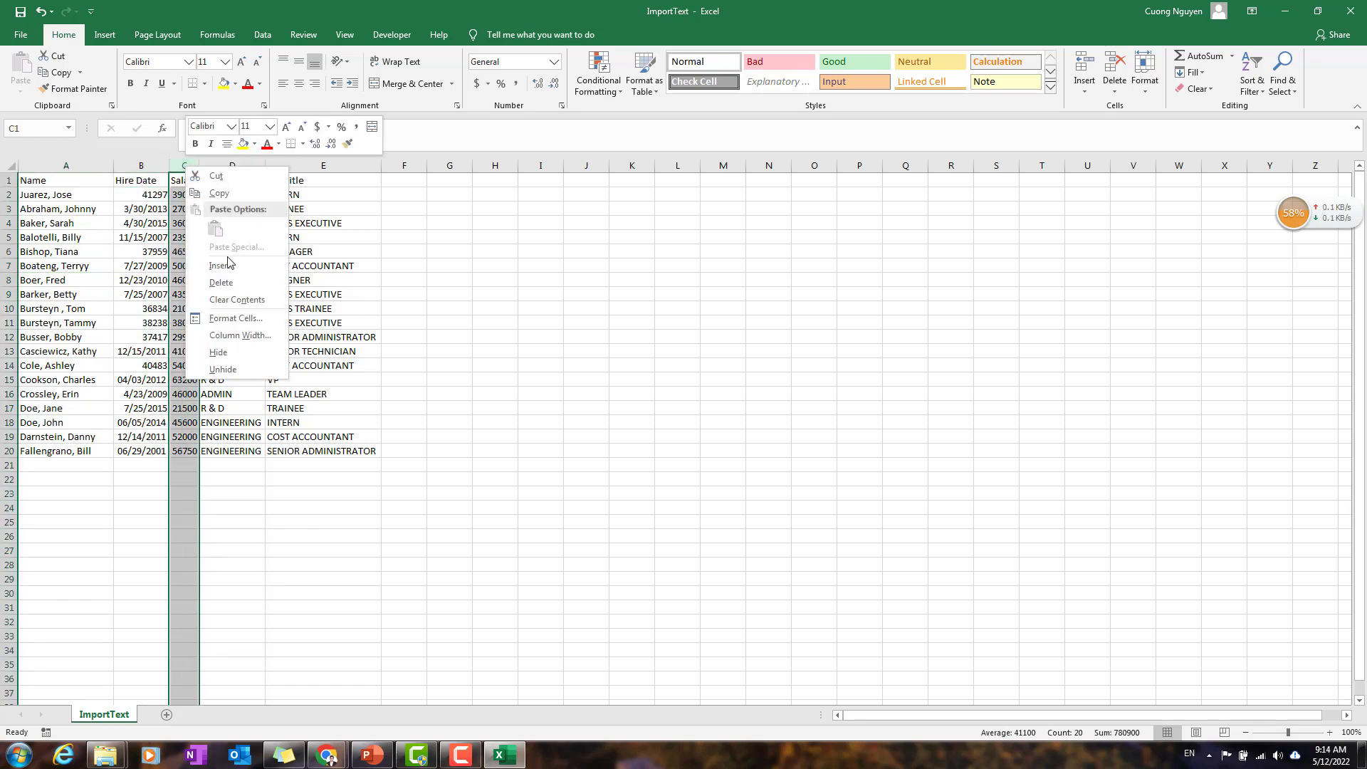
click(232, 272)
Step: Examine the Hire Date entries in B2:B20 for differences in how the dates are stored and formatted
click(140, 212)
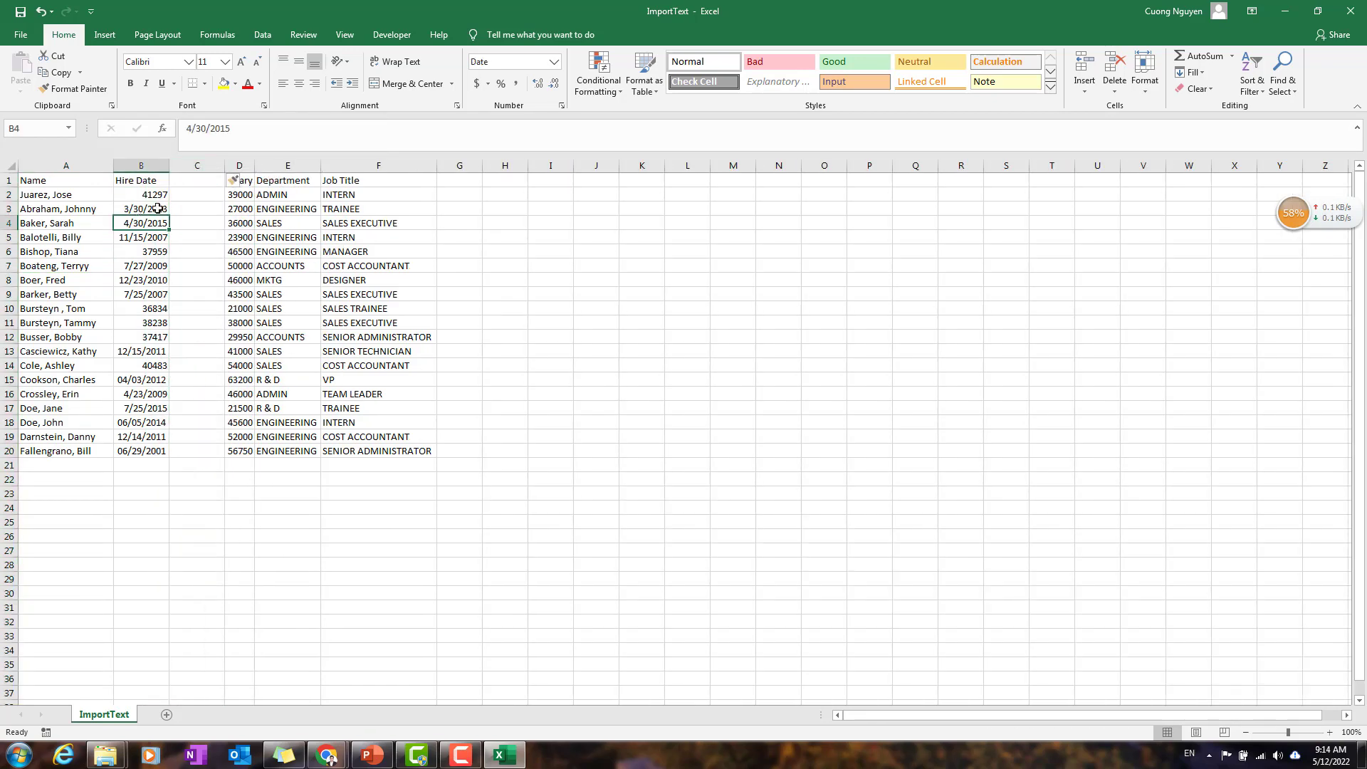
drag(157, 214, 158, 238)
click(131, 294)
click(139, 352)
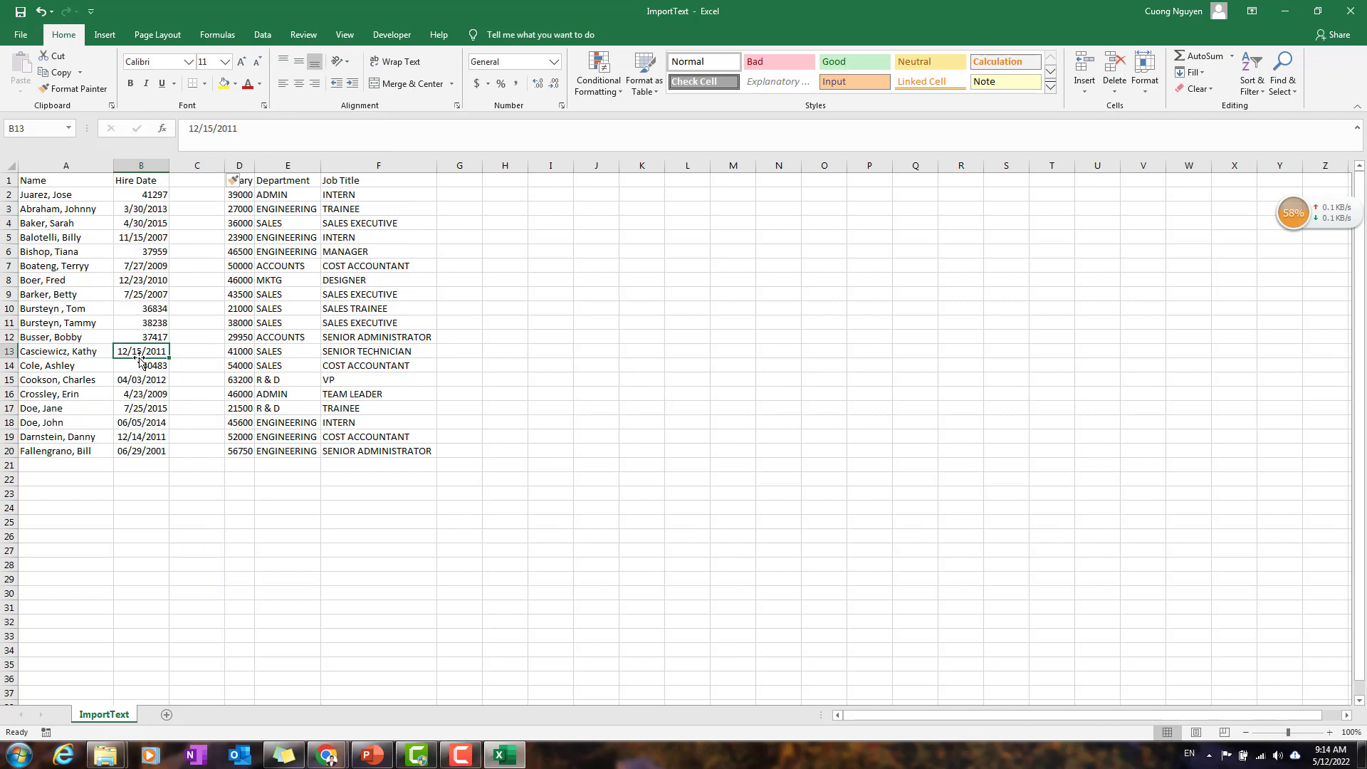
click(161, 237)
click(155, 207)
click(153, 250)
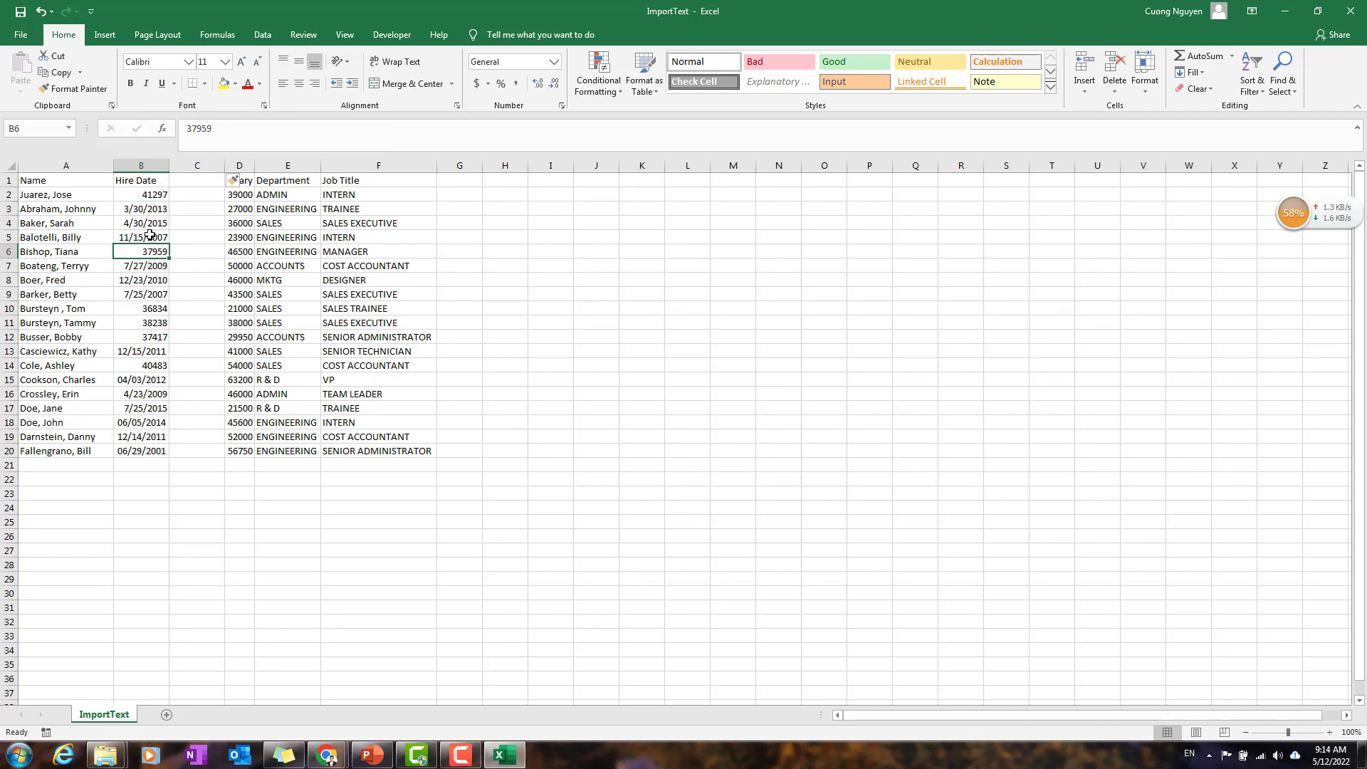
click(155, 237)
click(156, 210)
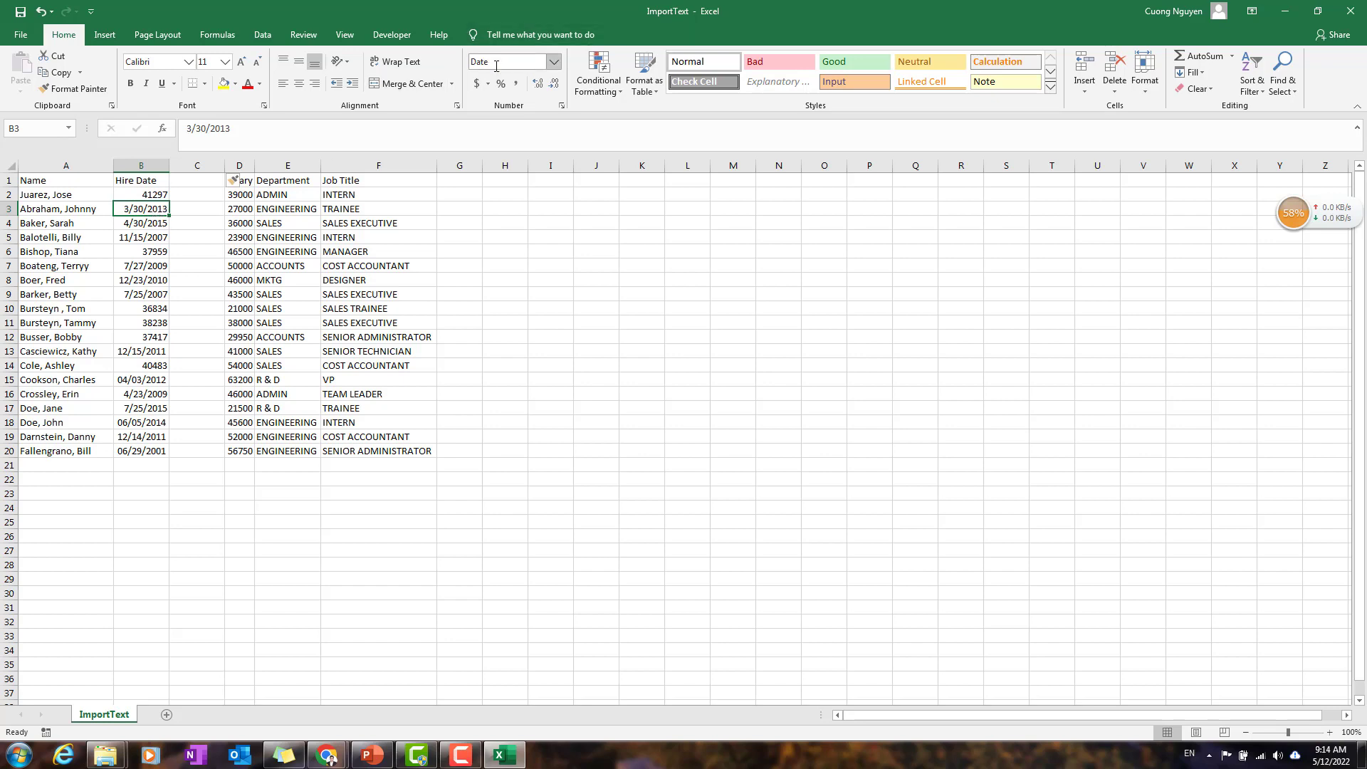
click(147, 194)
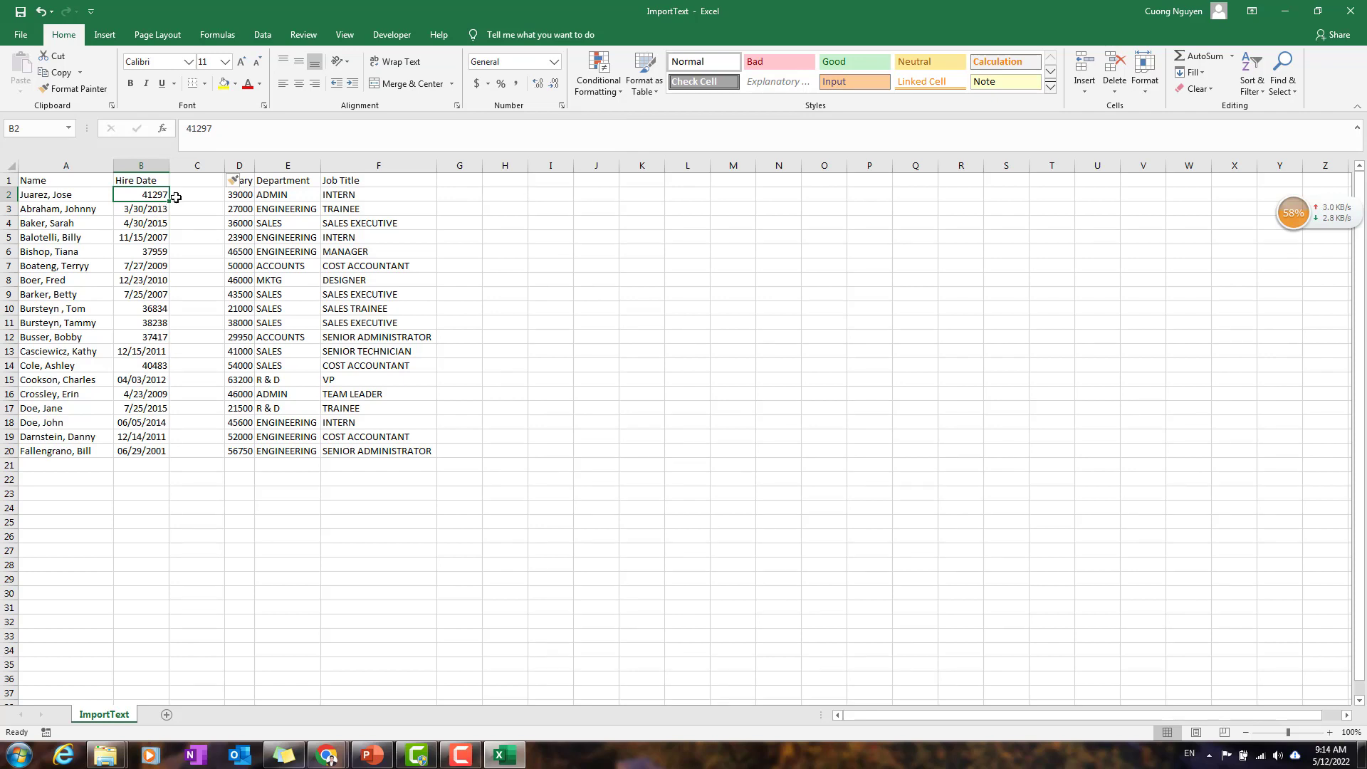
click(160, 210)
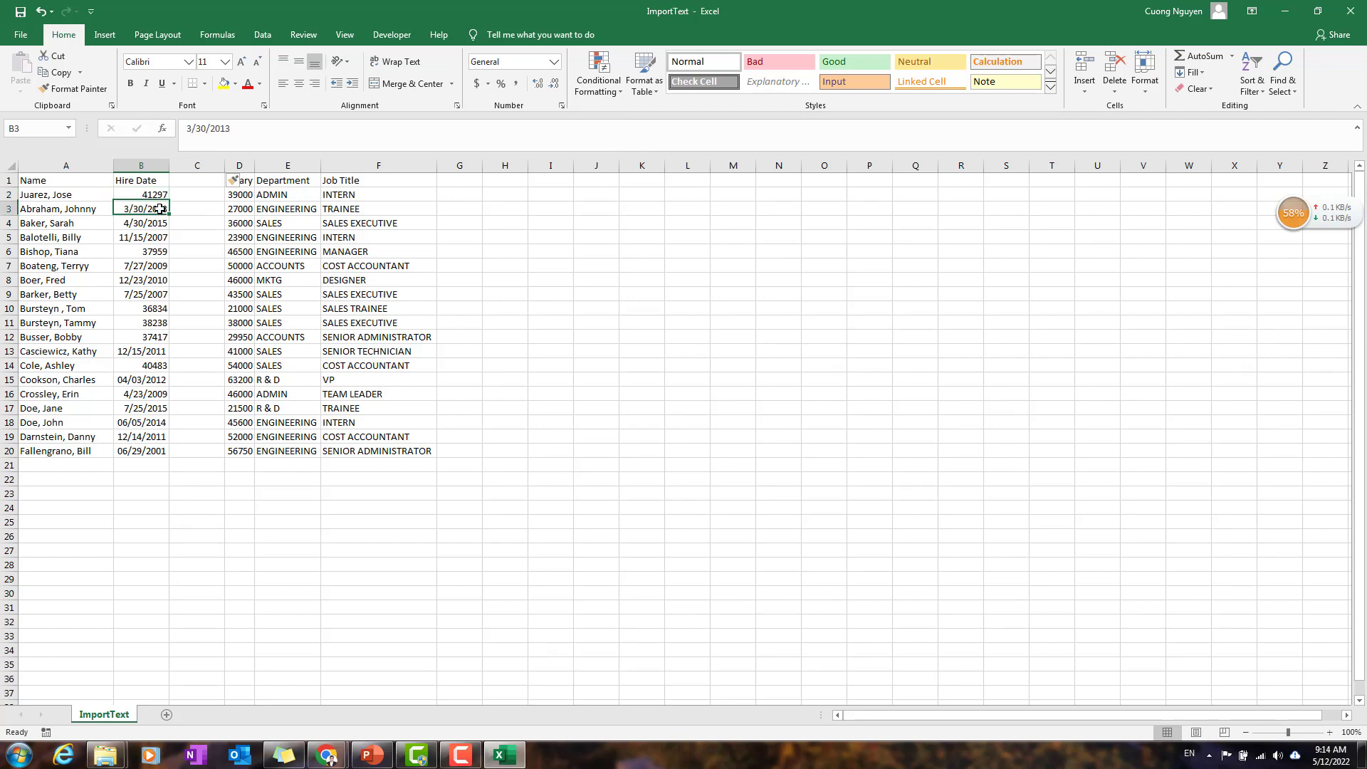
drag(143, 450, 135, 194)
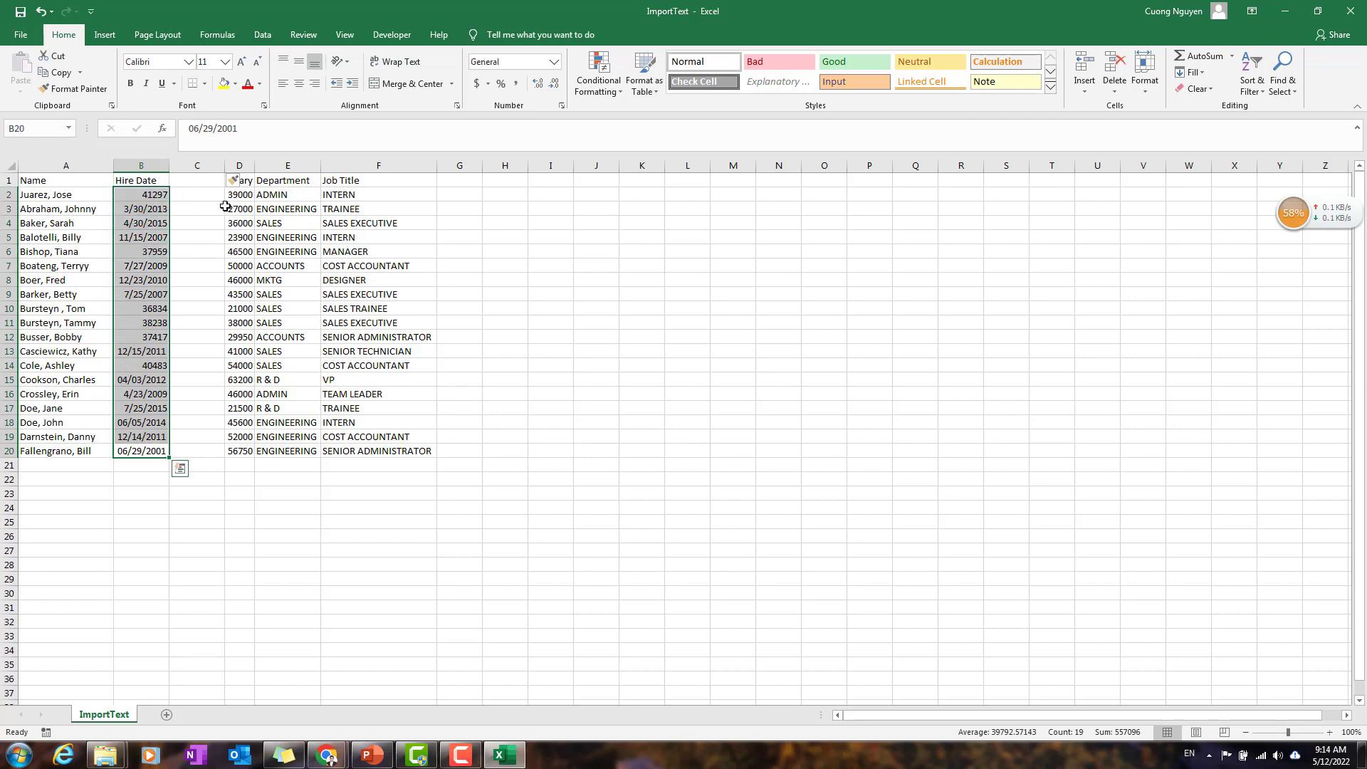
Step: Enter the formula =VALUE(B2) in cell C2 to convert the first hire date to a number
click(196, 195)
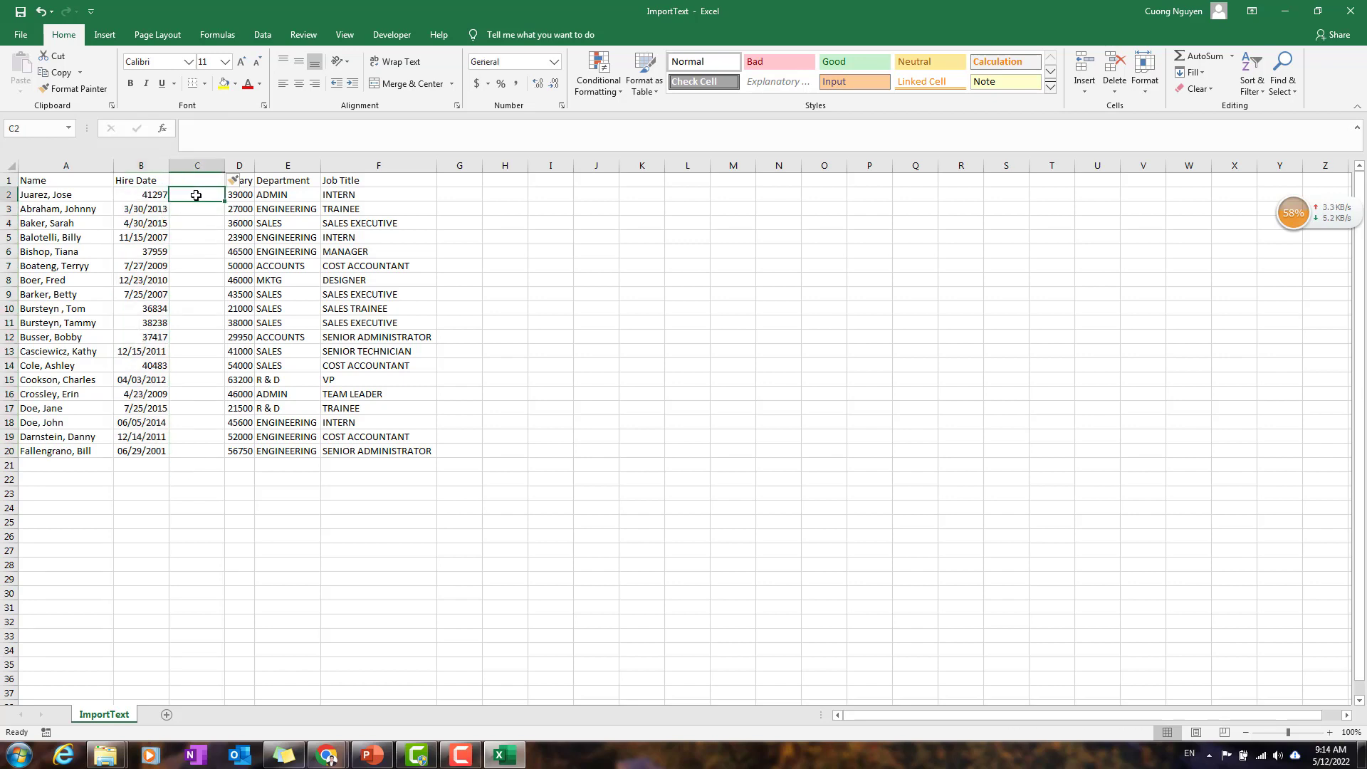
text(=)
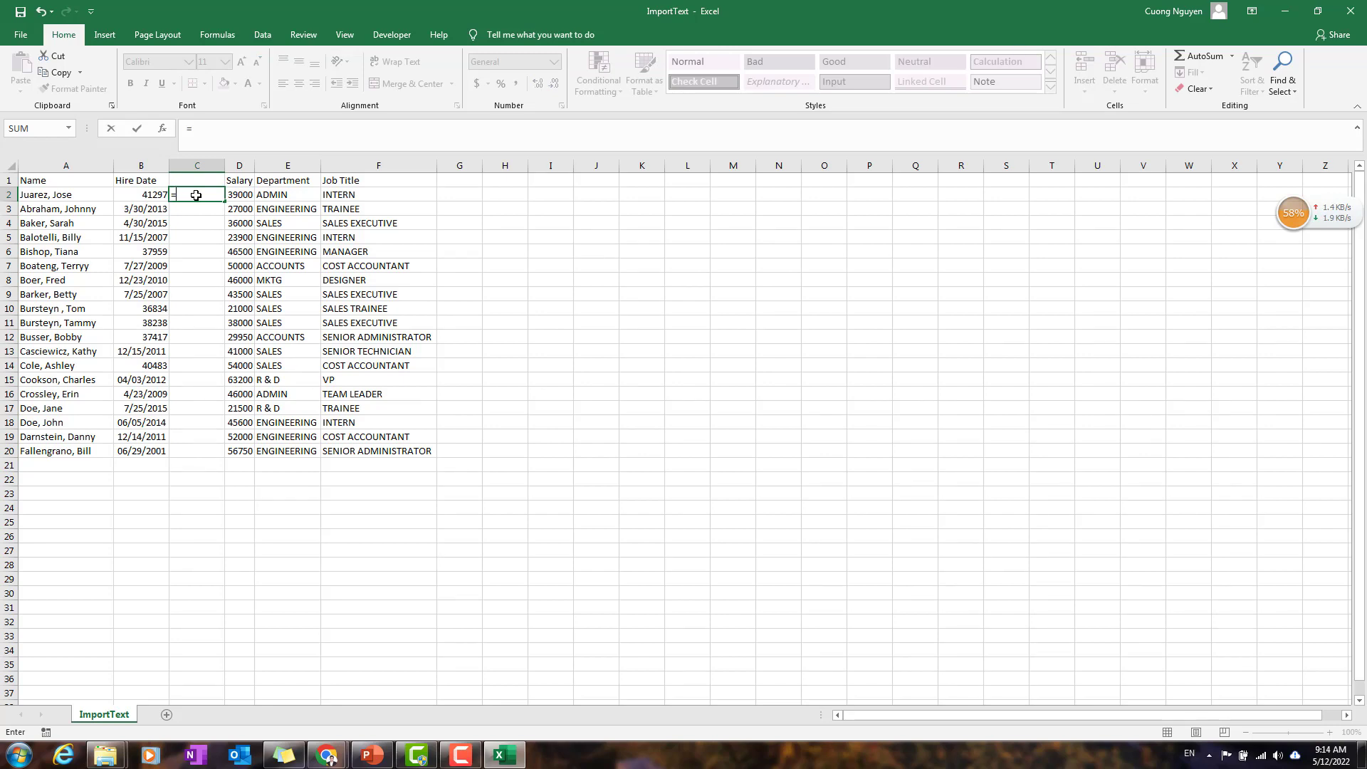
text(value)
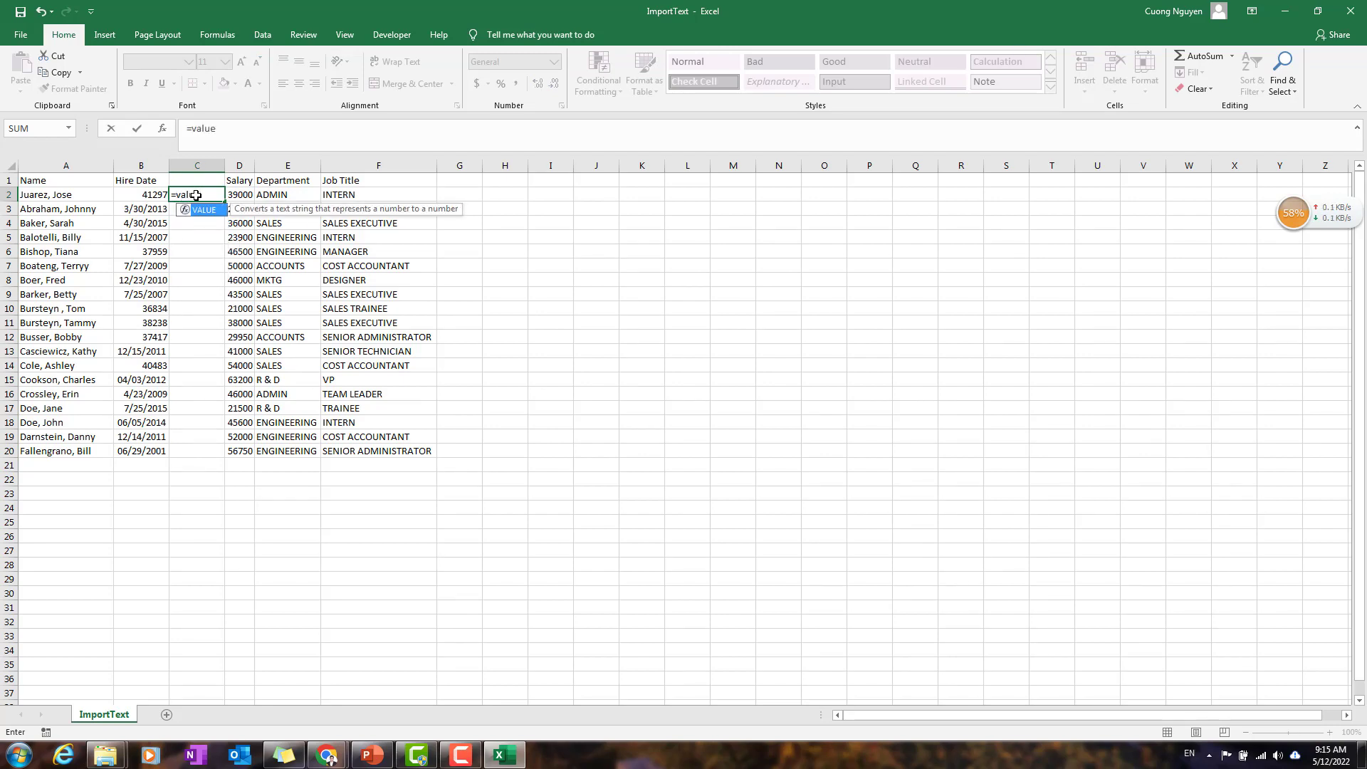
text(()
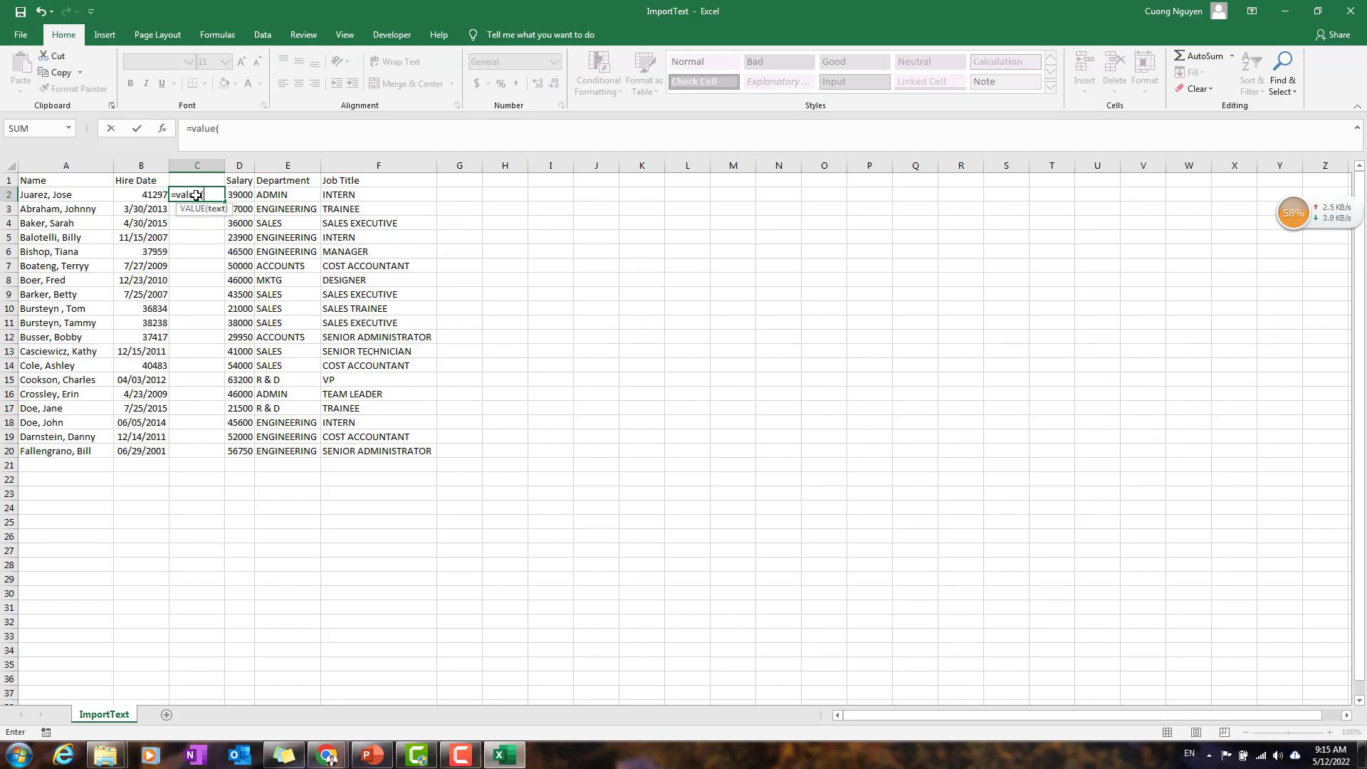
click(145, 193)
text())
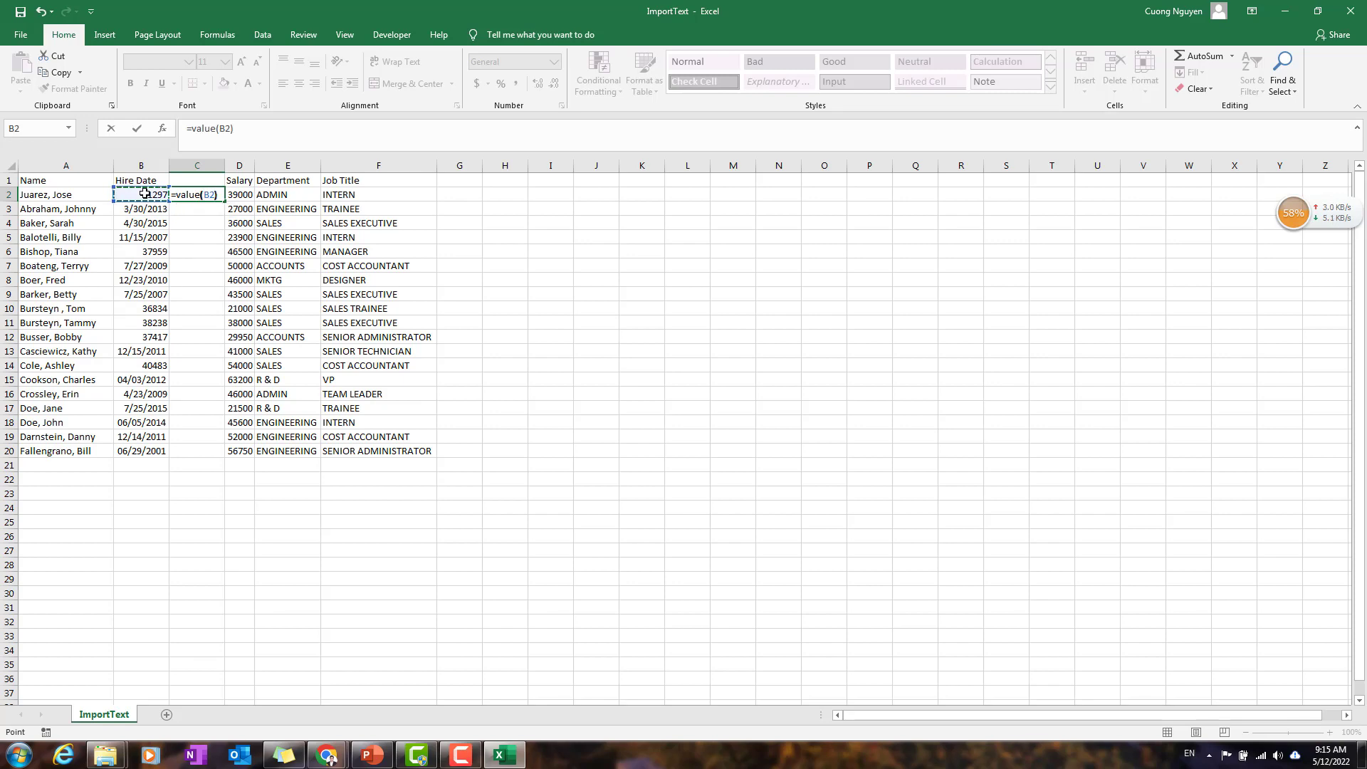
key(ctrl+Return)
key(Return)
Step: Fill the VALUE formula from C2 down to C20
click(187, 197)
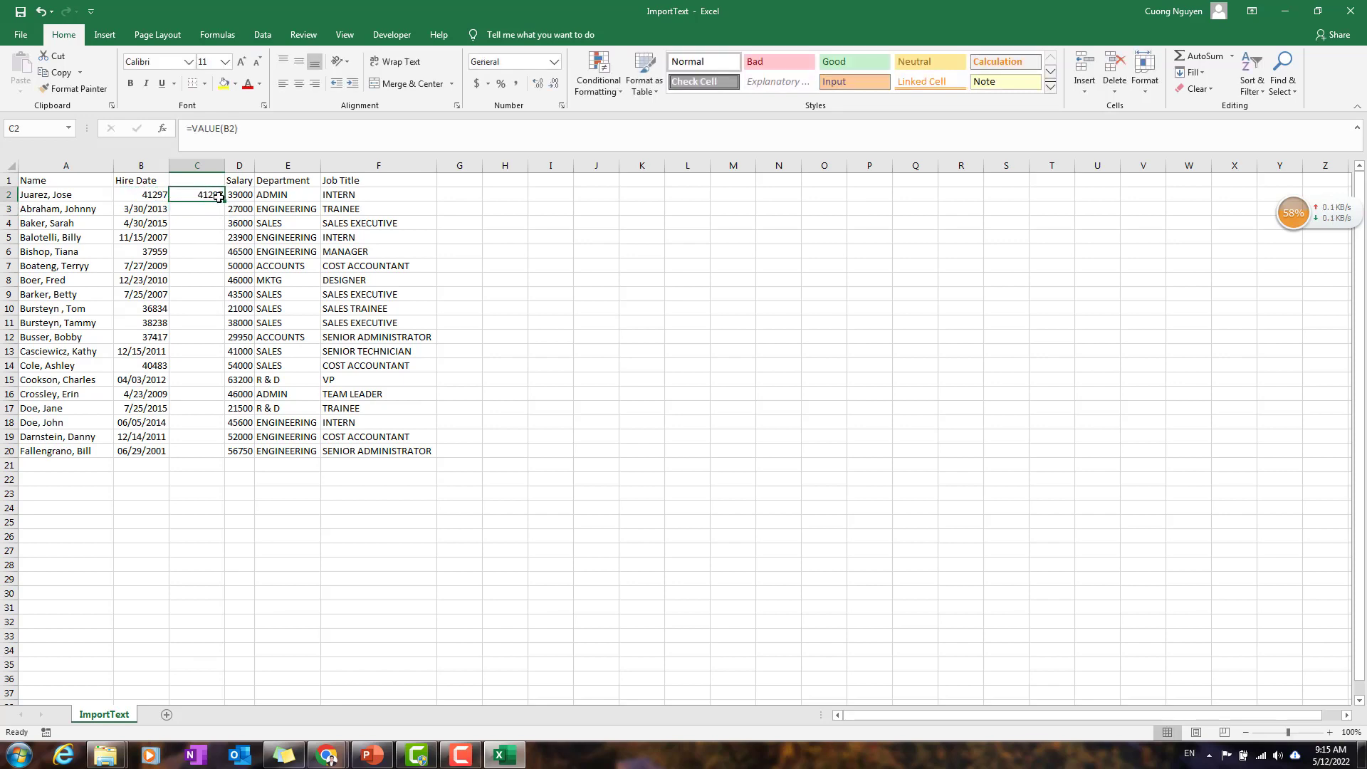
drag(226, 201, 201, 453)
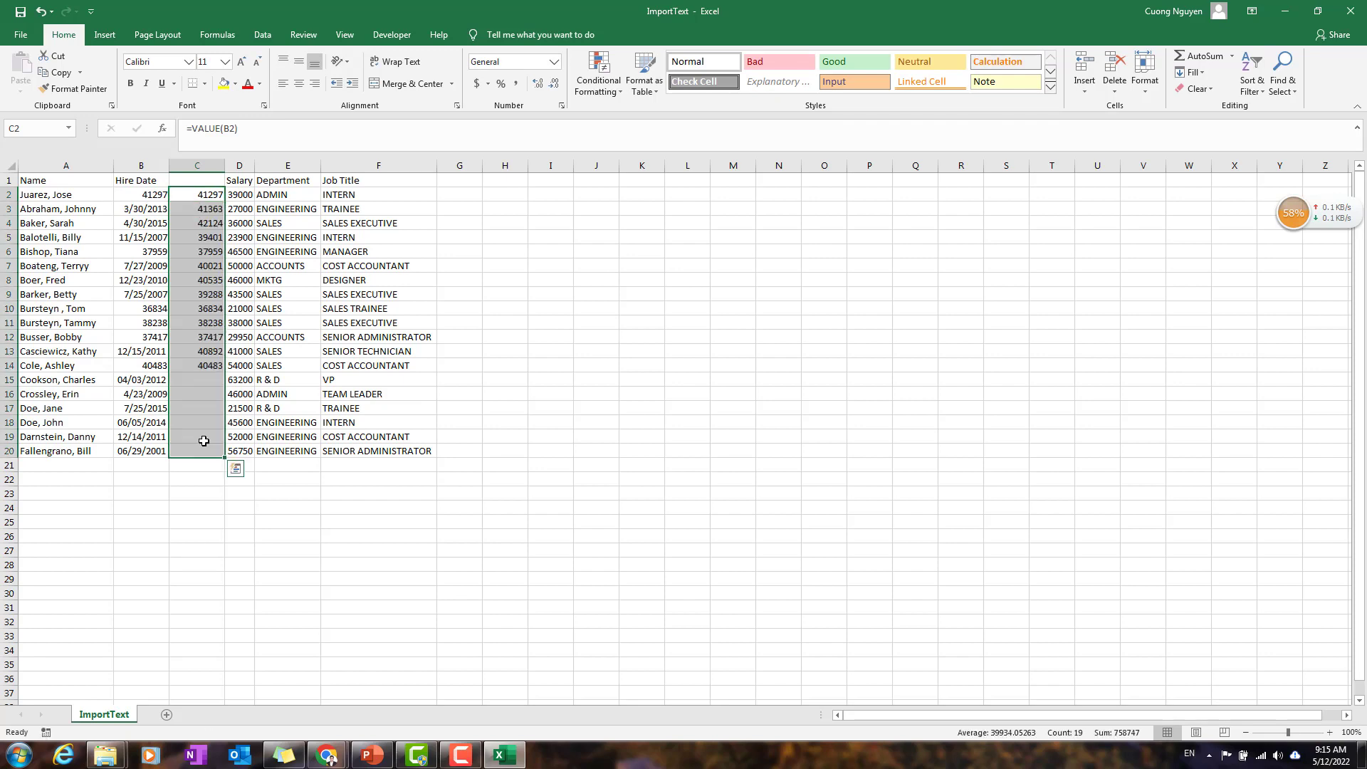
click(151, 210)
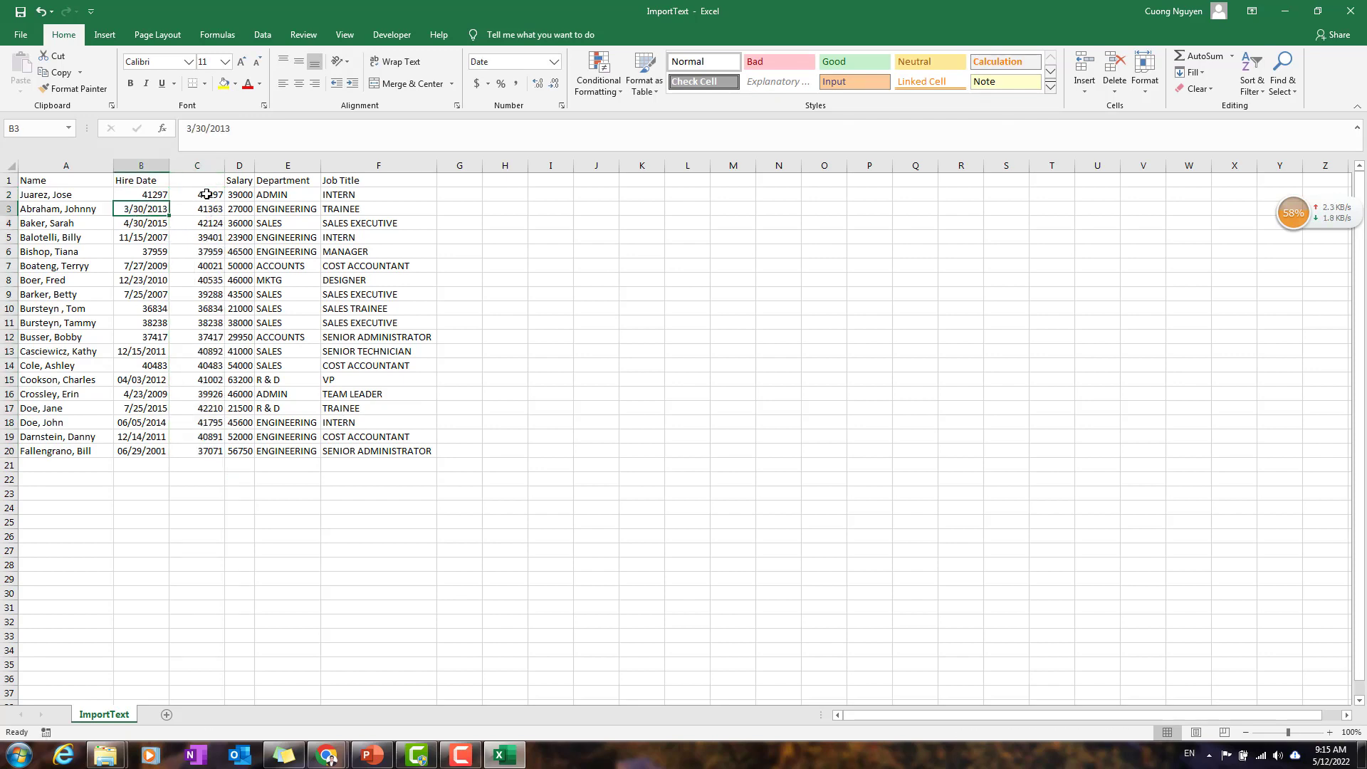
Step: Format the converted hire dates in C2:C20 as Short Date
drag(207, 194, 201, 461)
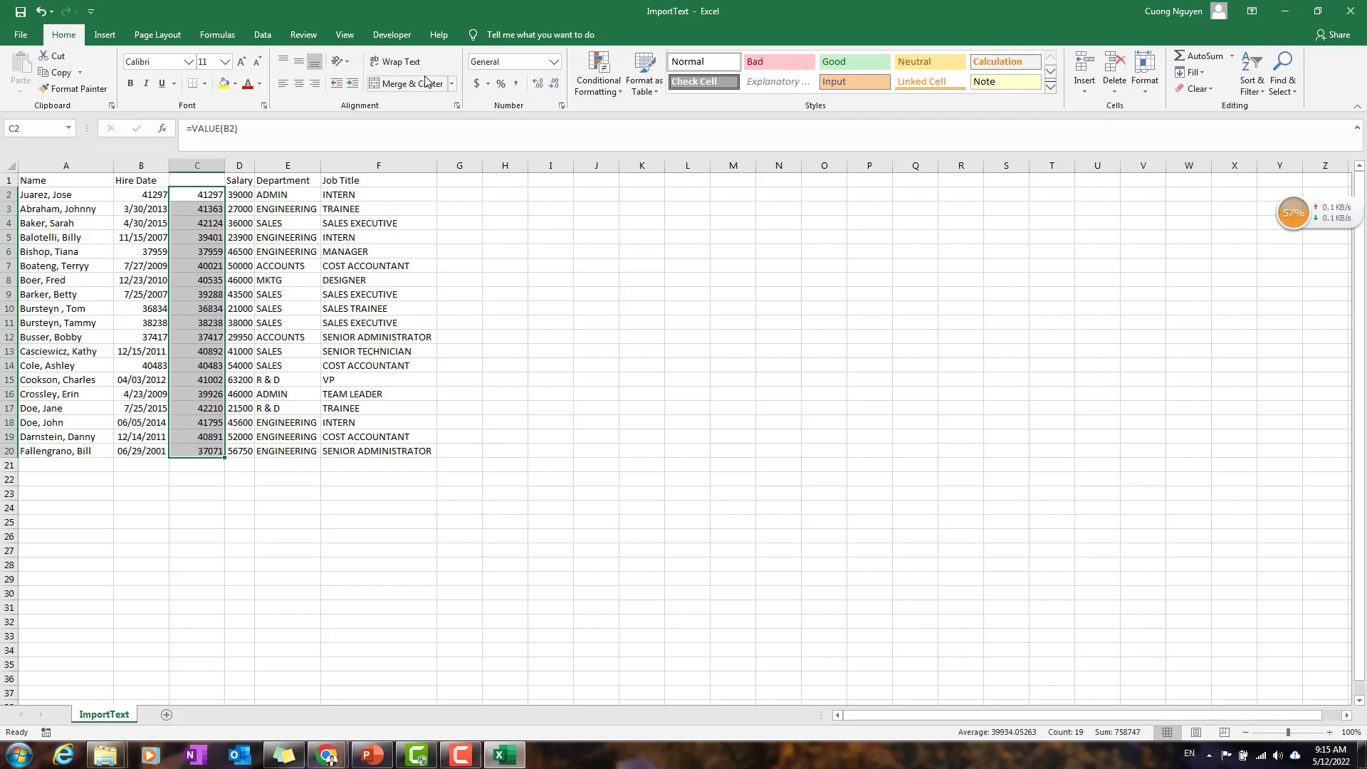
click(555, 68)
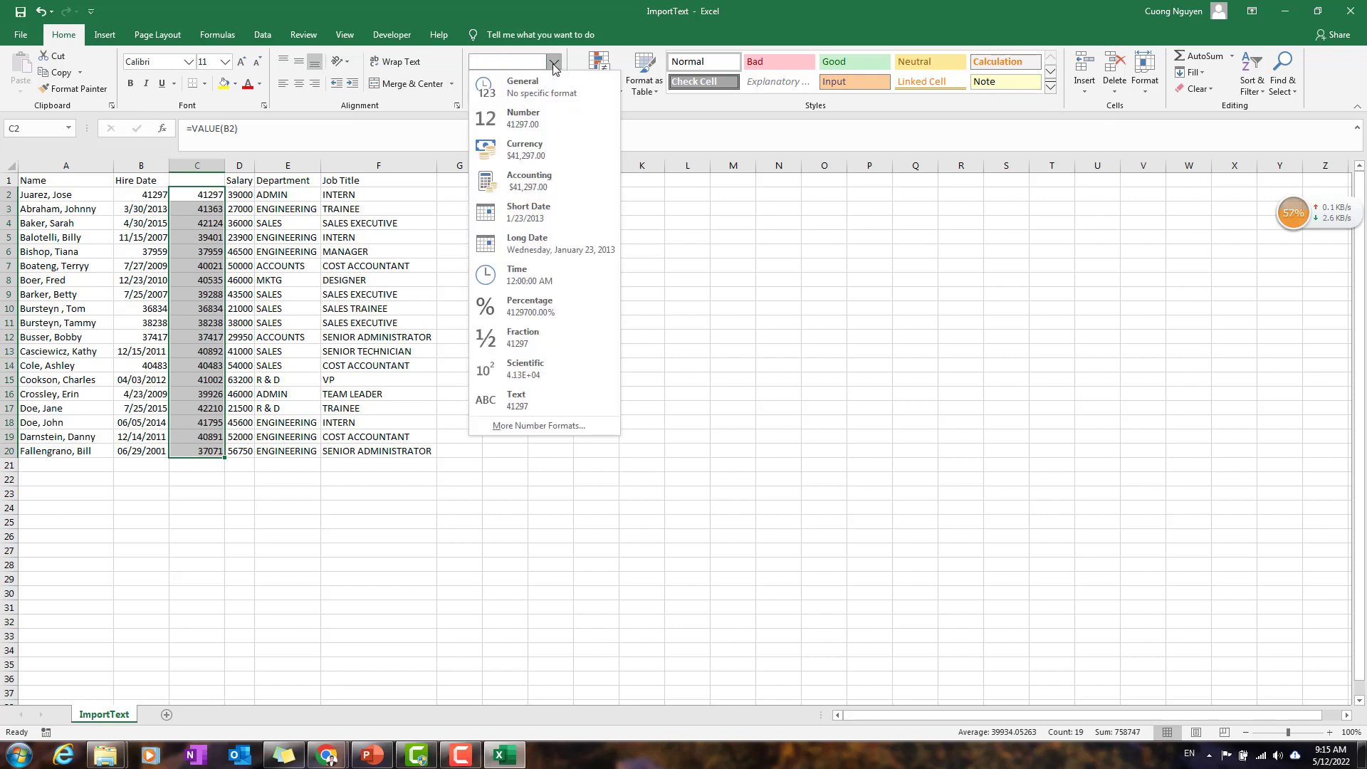
click(556, 67)
click(553, 64)
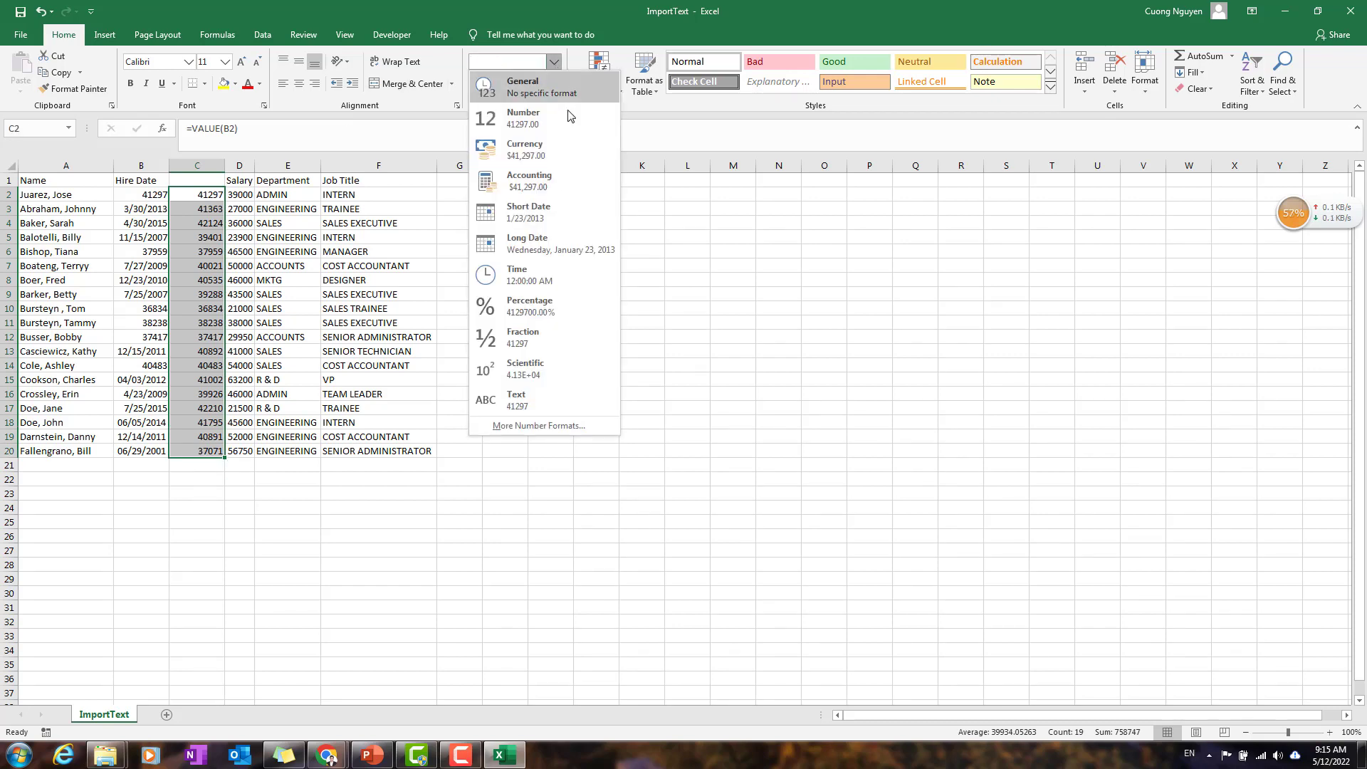
click(551, 214)
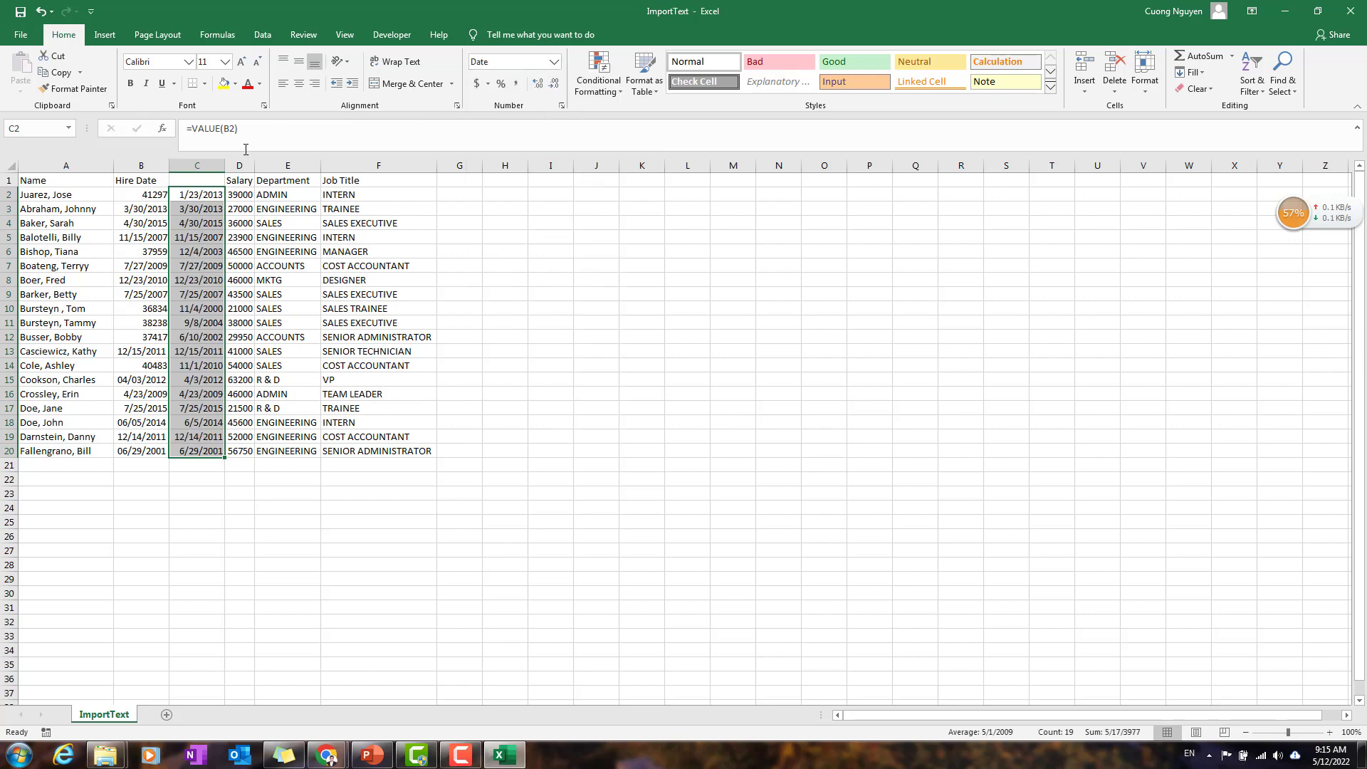
click(198, 381)
drag(151, 191, 143, 450)
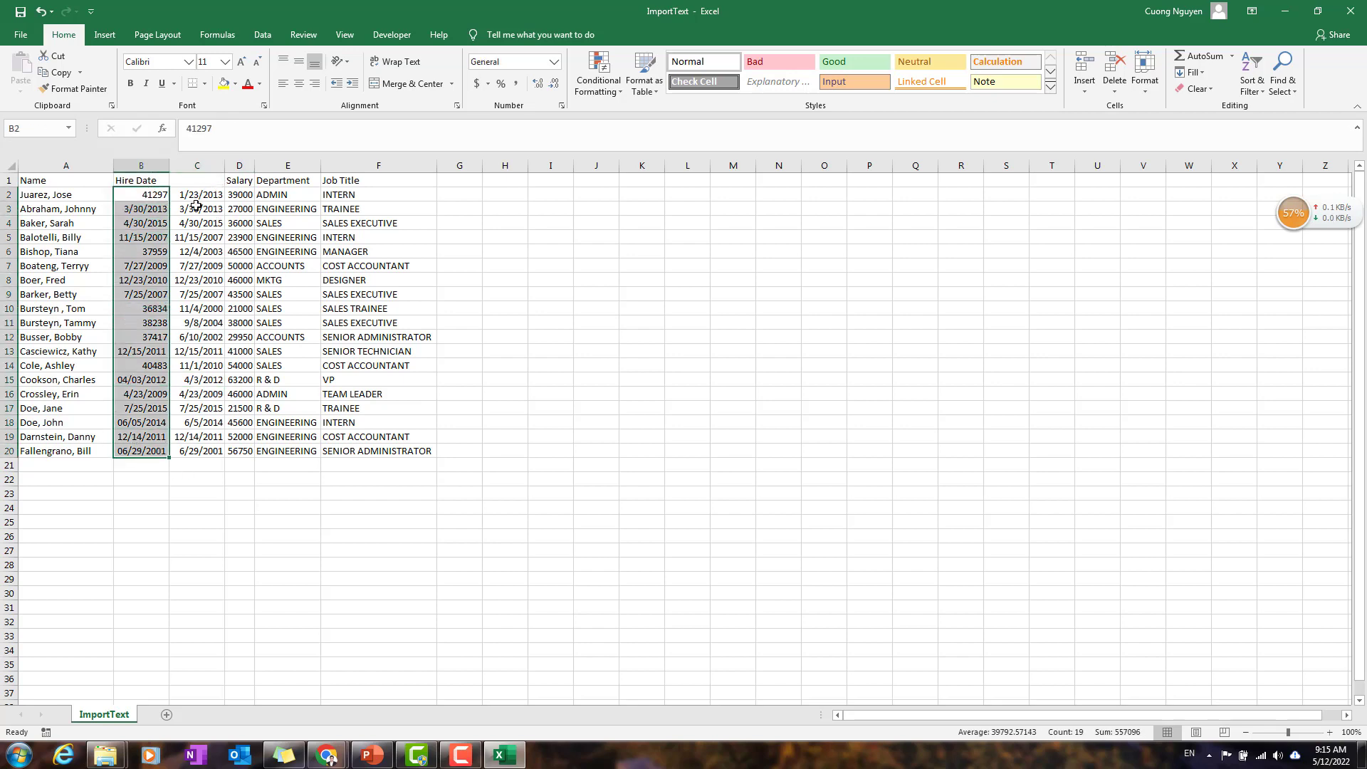
click(163, 180)
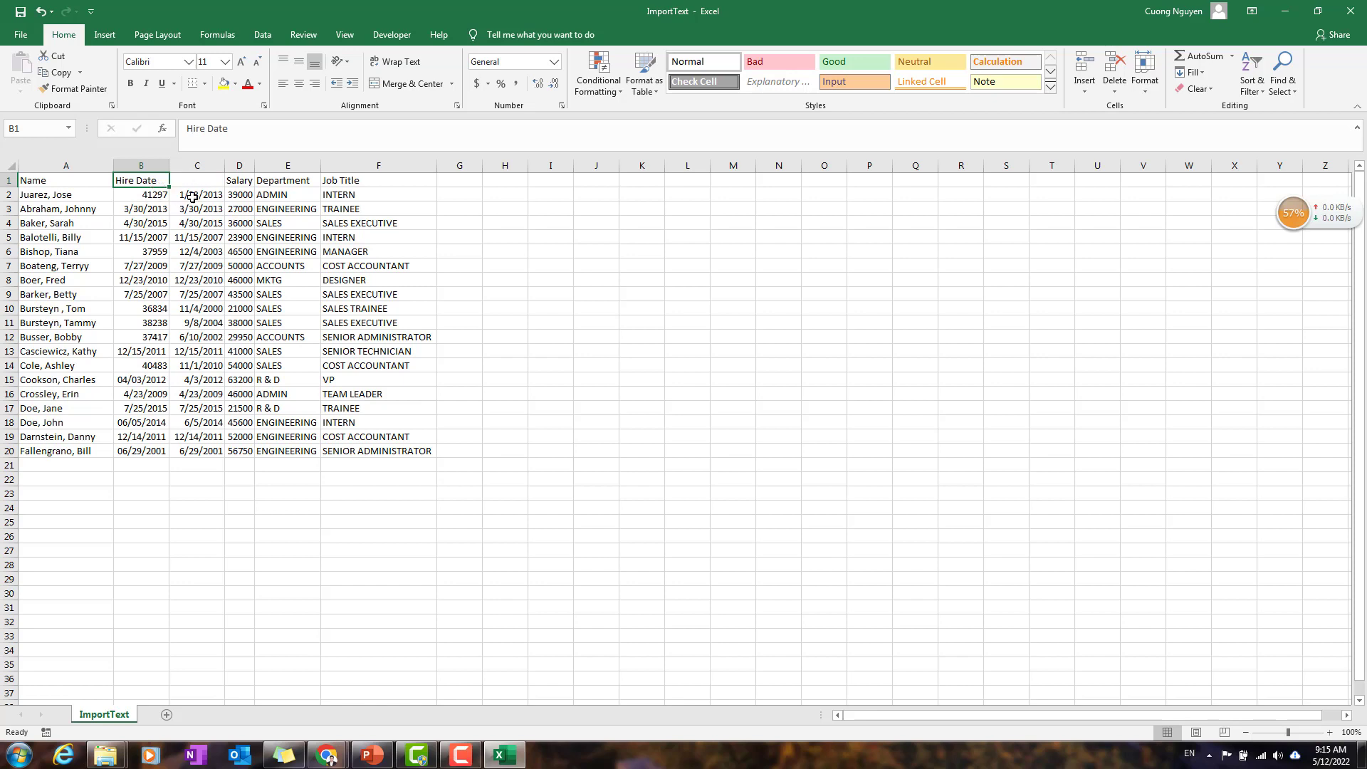
Step: Copy the converted dates in C2:C20 and paste them as values over the Hire Date entries, starting at B2
drag(192, 197, 203, 451)
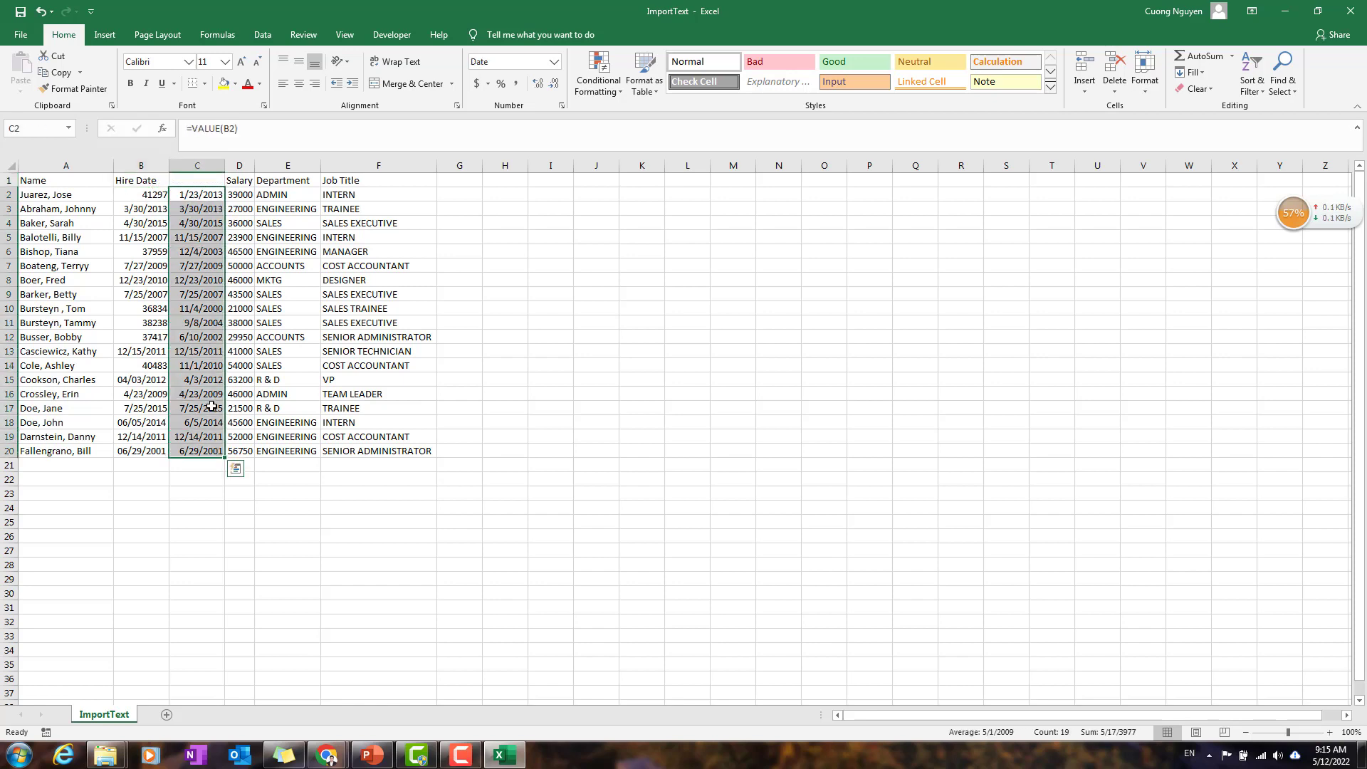
key(ctrl+c)
click(144, 192)
right_click(145, 190)
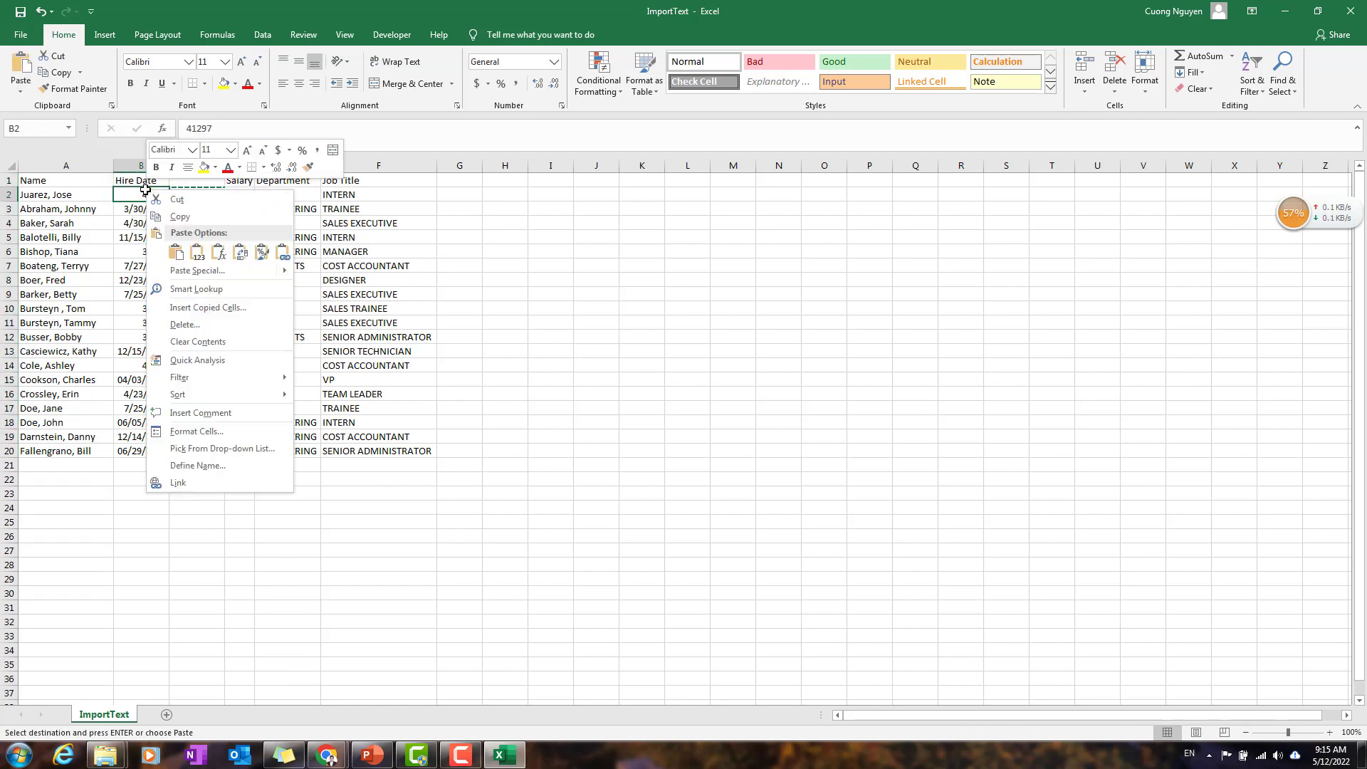
mouse_move(234, 271)
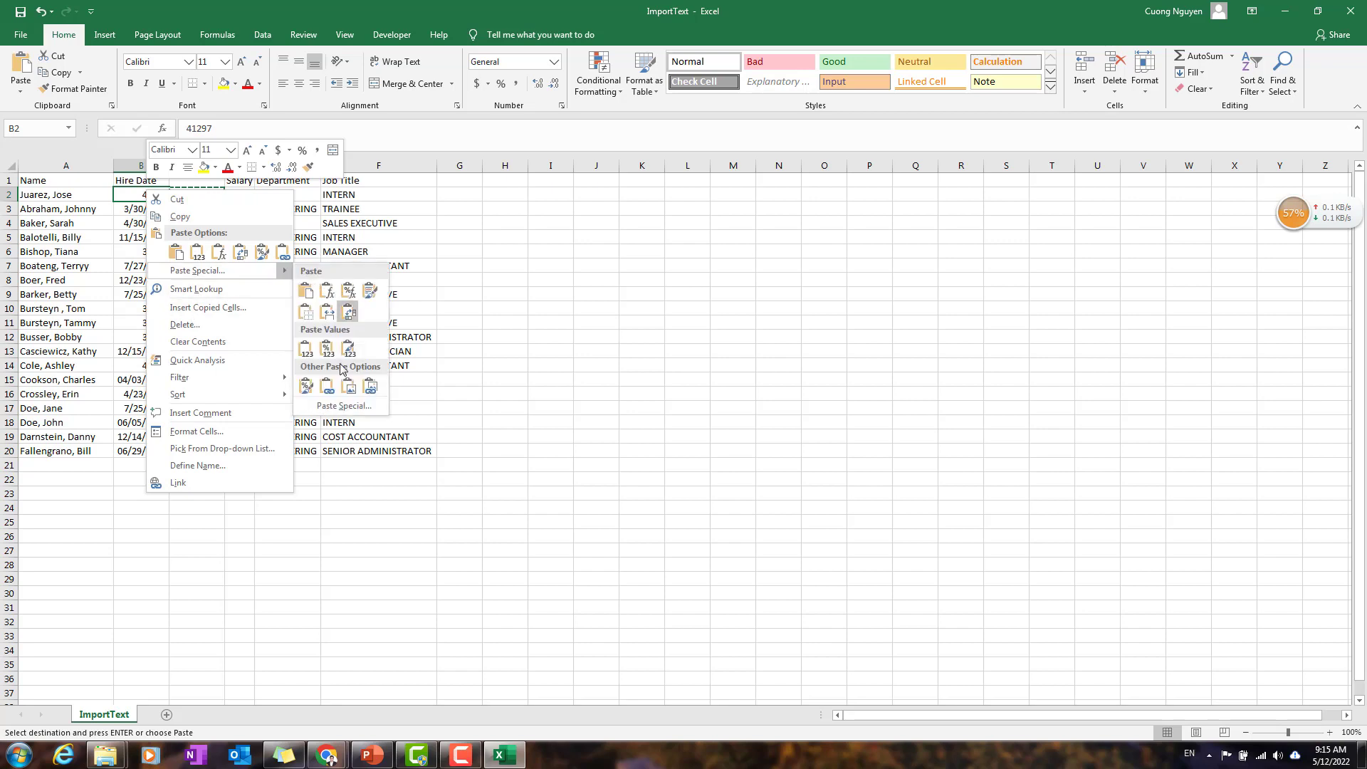
click(306, 349)
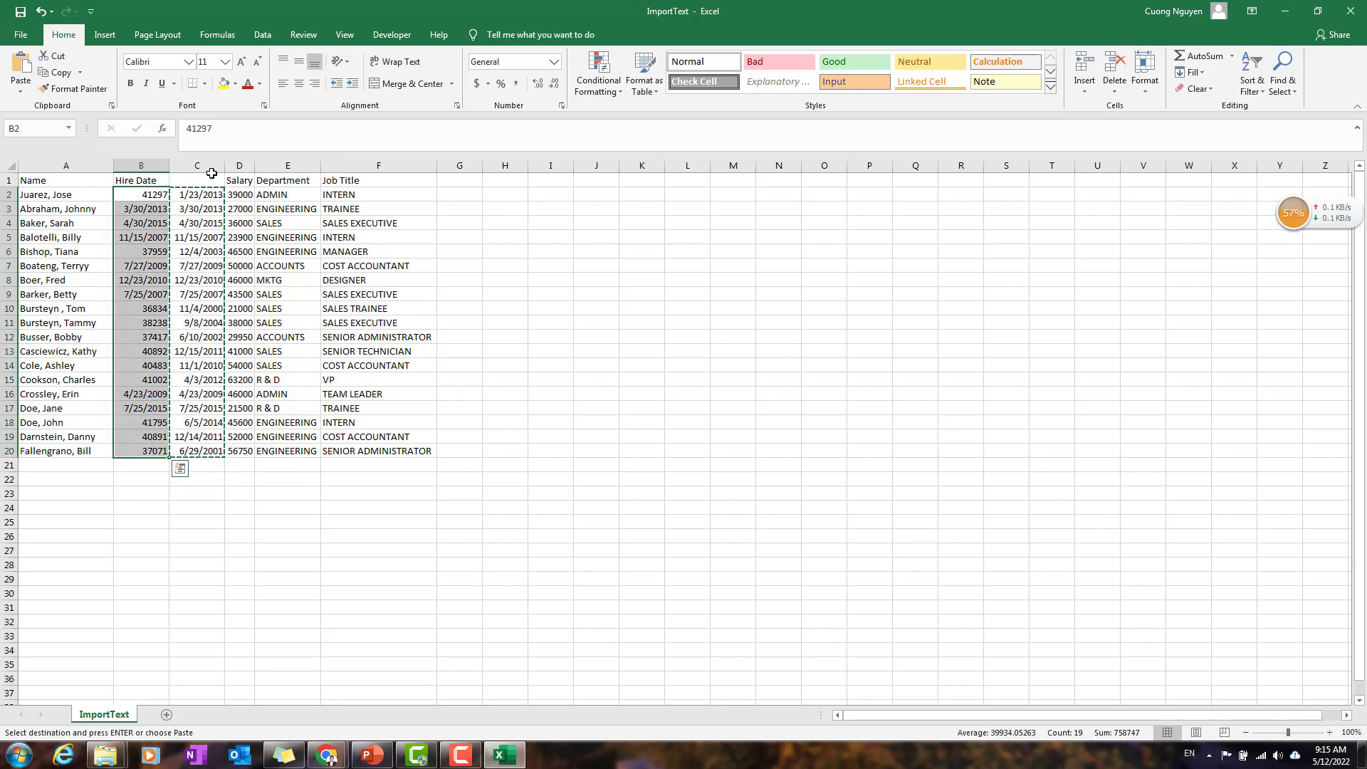
click(208, 225)
click(151, 182)
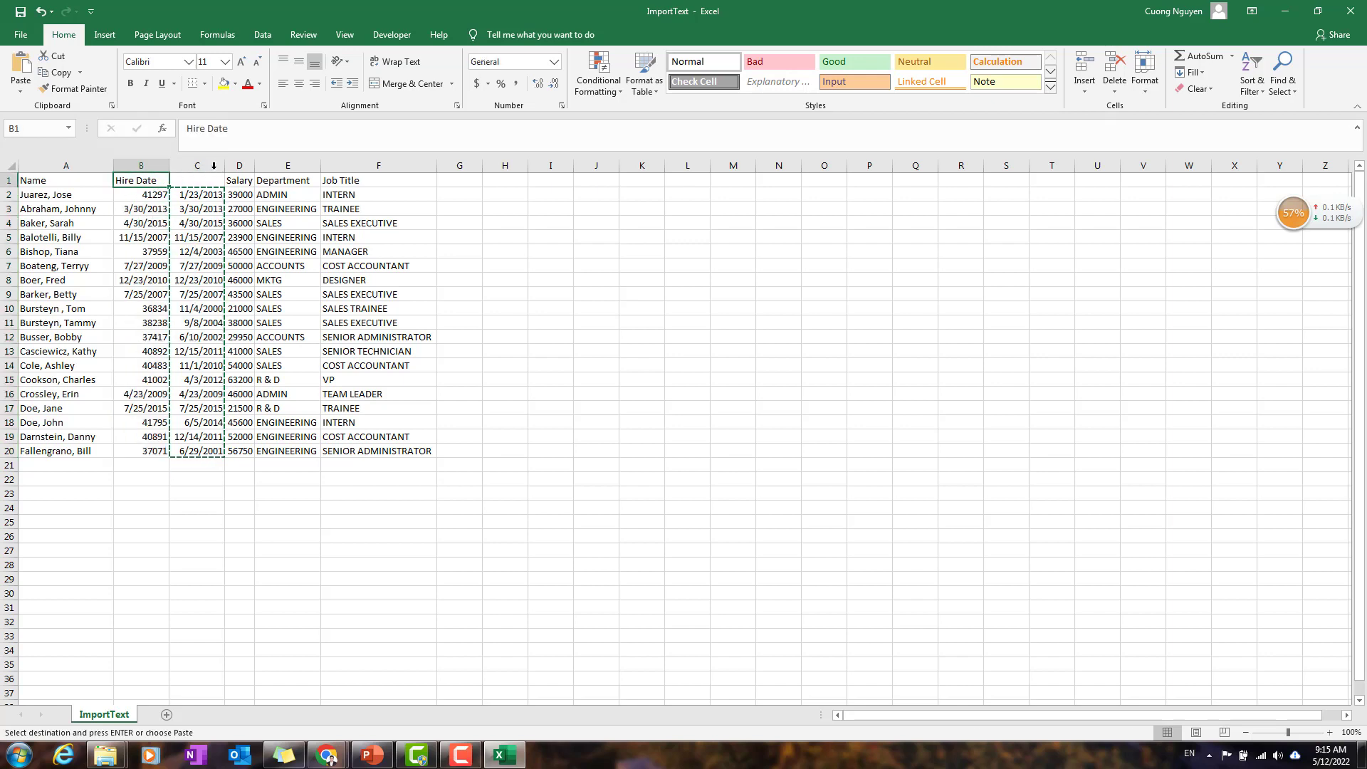
Step: Move the Hire Date header from B1 to C1 and hide column B with the original dates
key(ctrl+x)
click(209, 182)
key(ctrl+v)
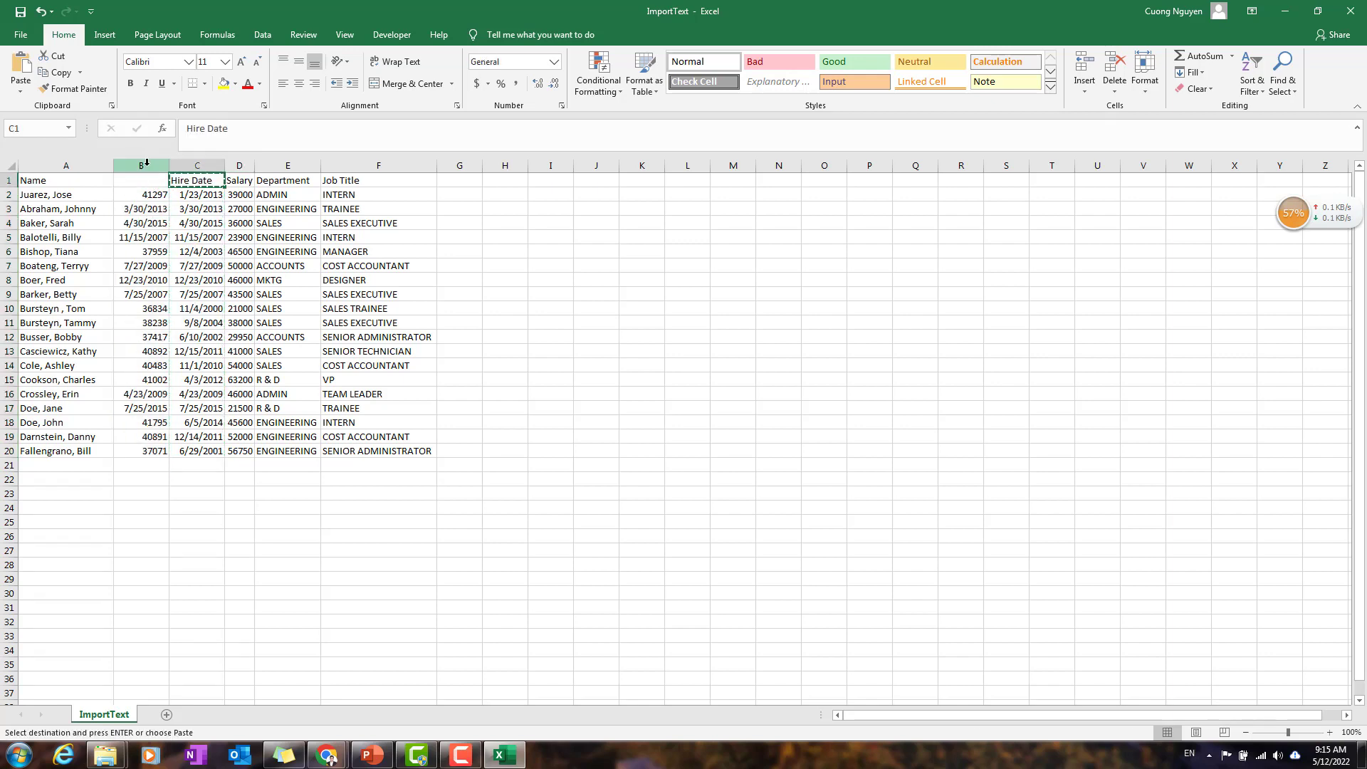
right_click(146, 163)
key(Escape)
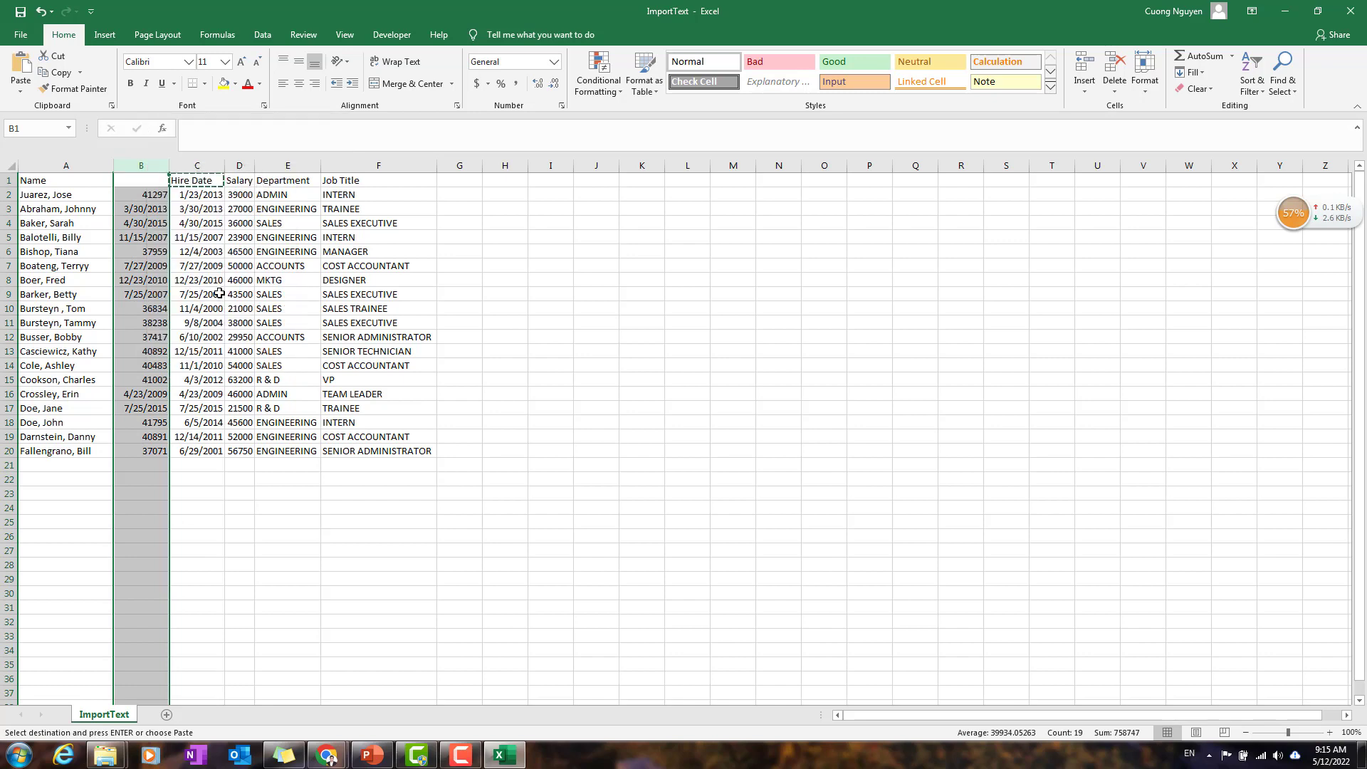
key(ctrl+minus)
click(395, 291)
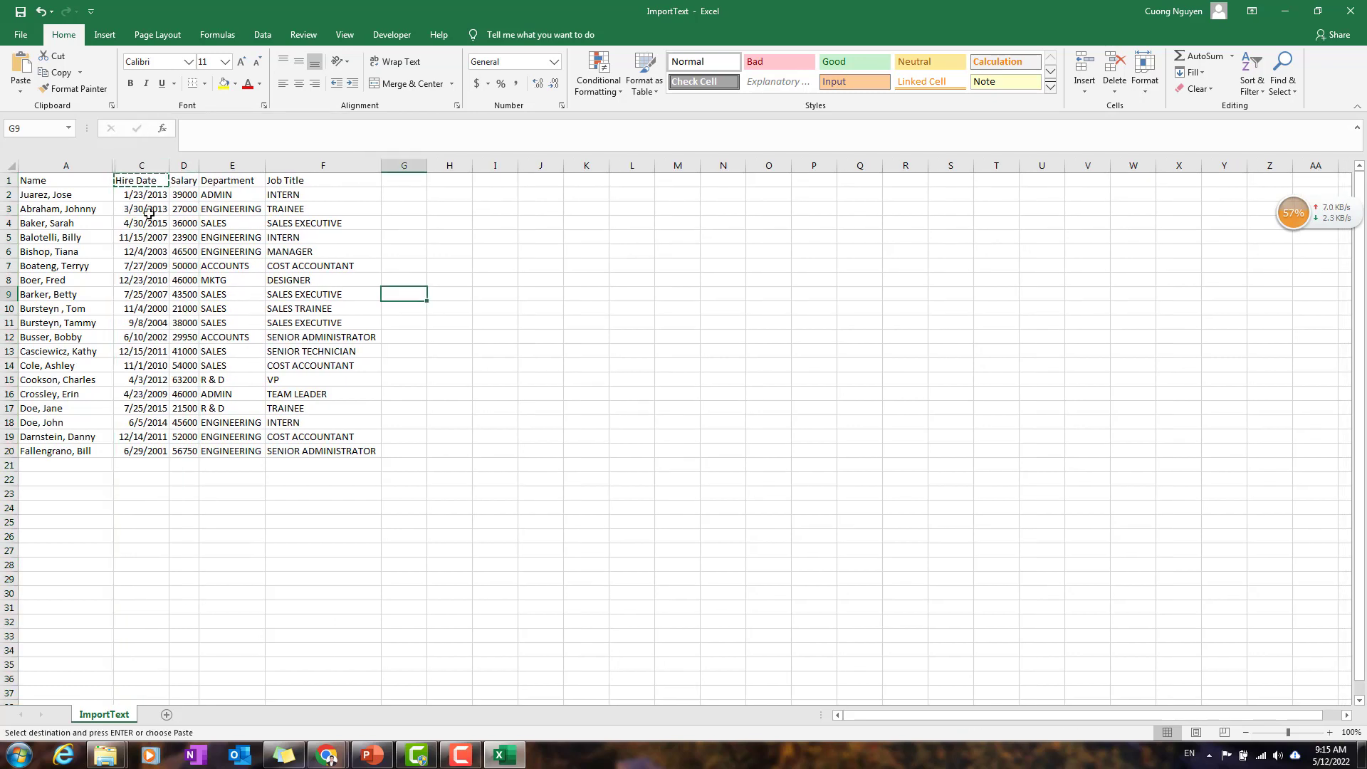
click(475, 392)
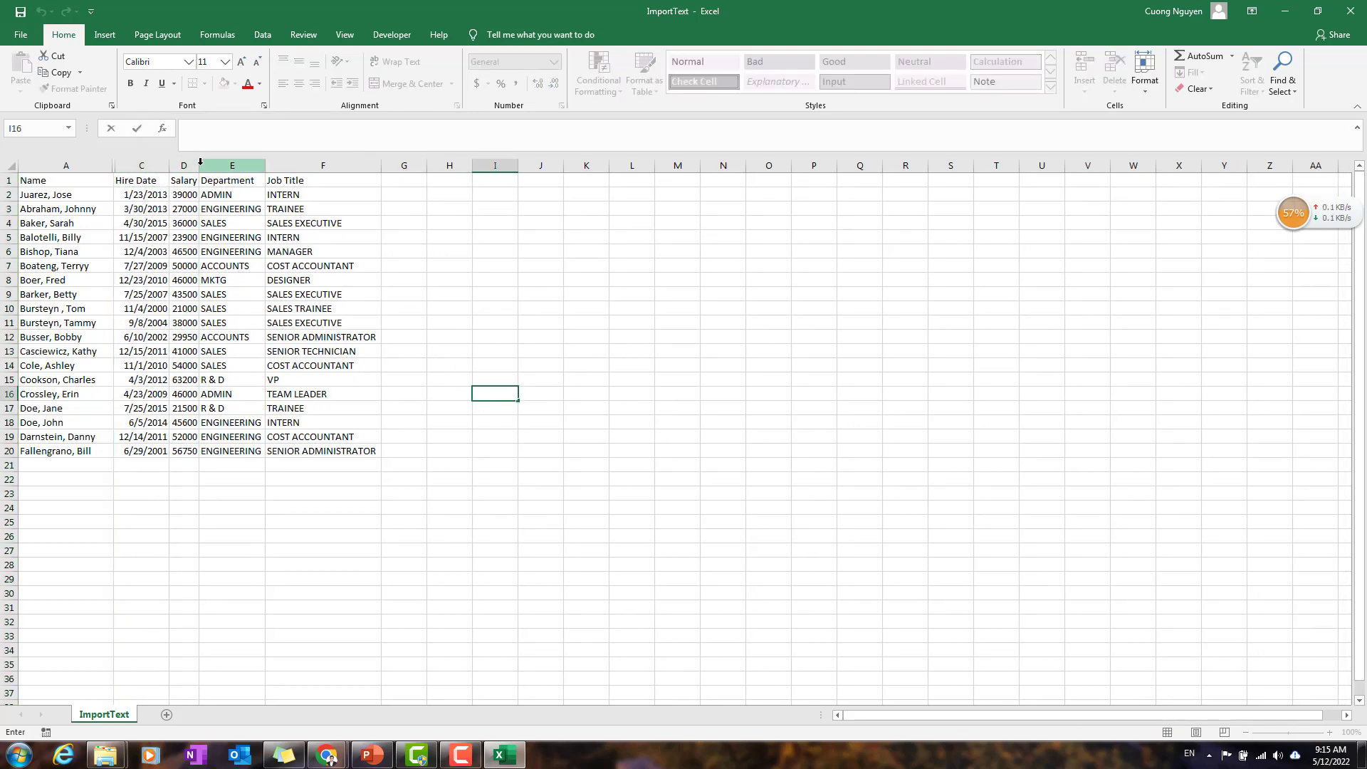
Step: Apply the dollar Accounting format to the salaries in D2:D20
drag(183, 193, 184, 451)
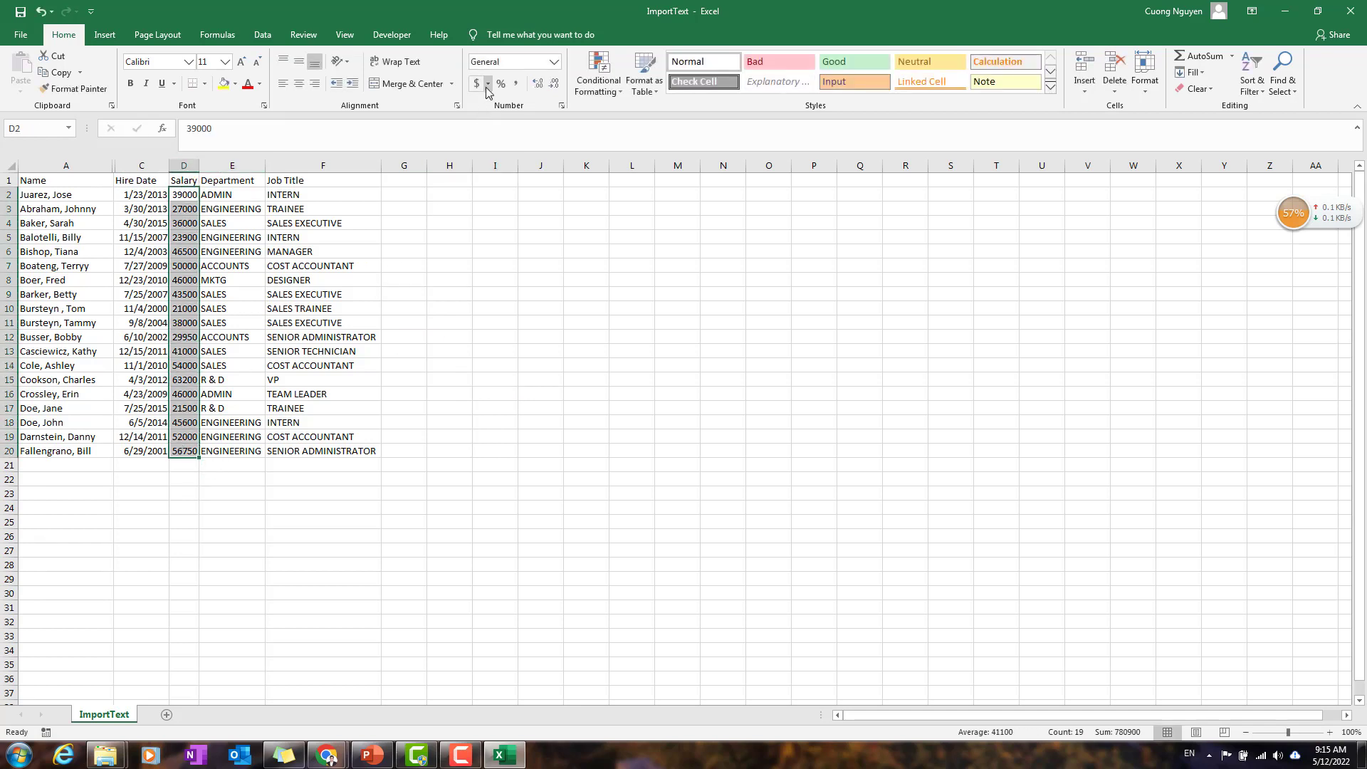
click(486, 86)
click(513, 101)
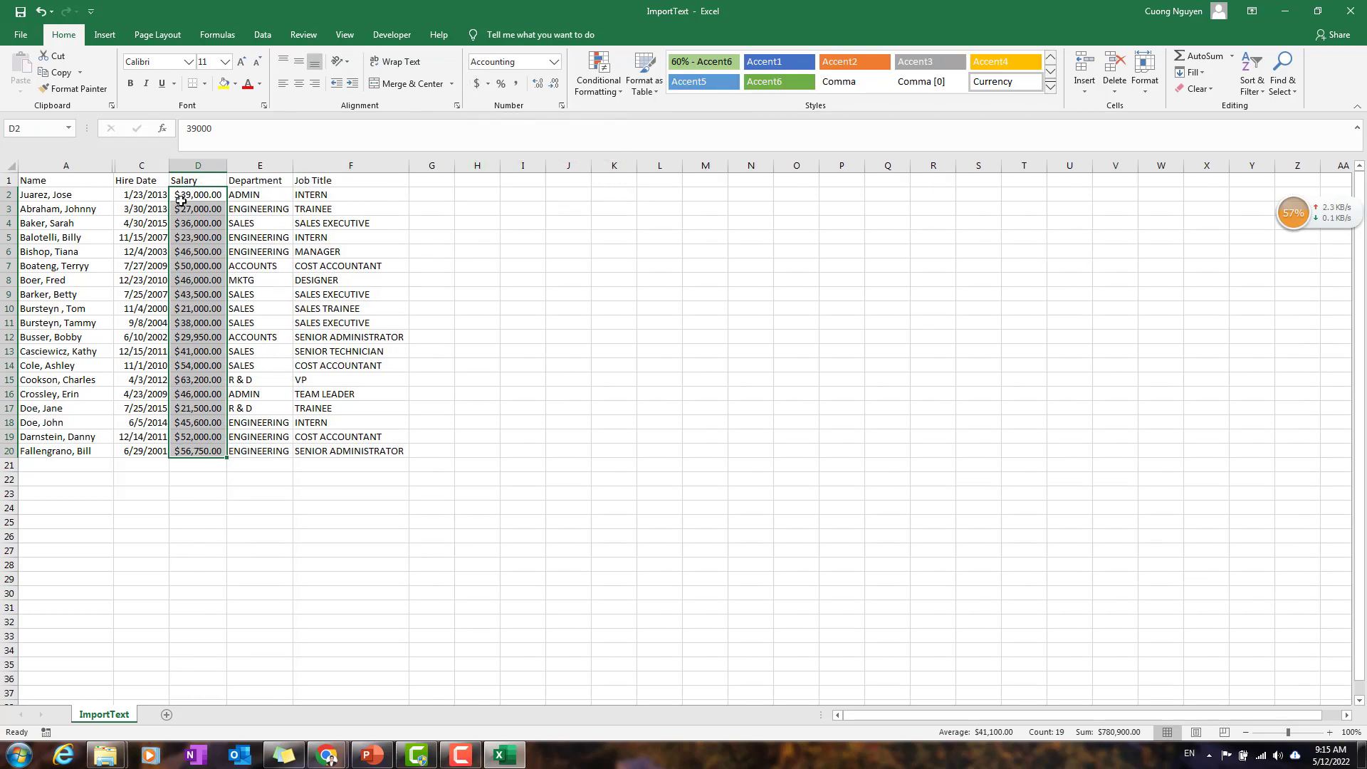
click(432, 251)
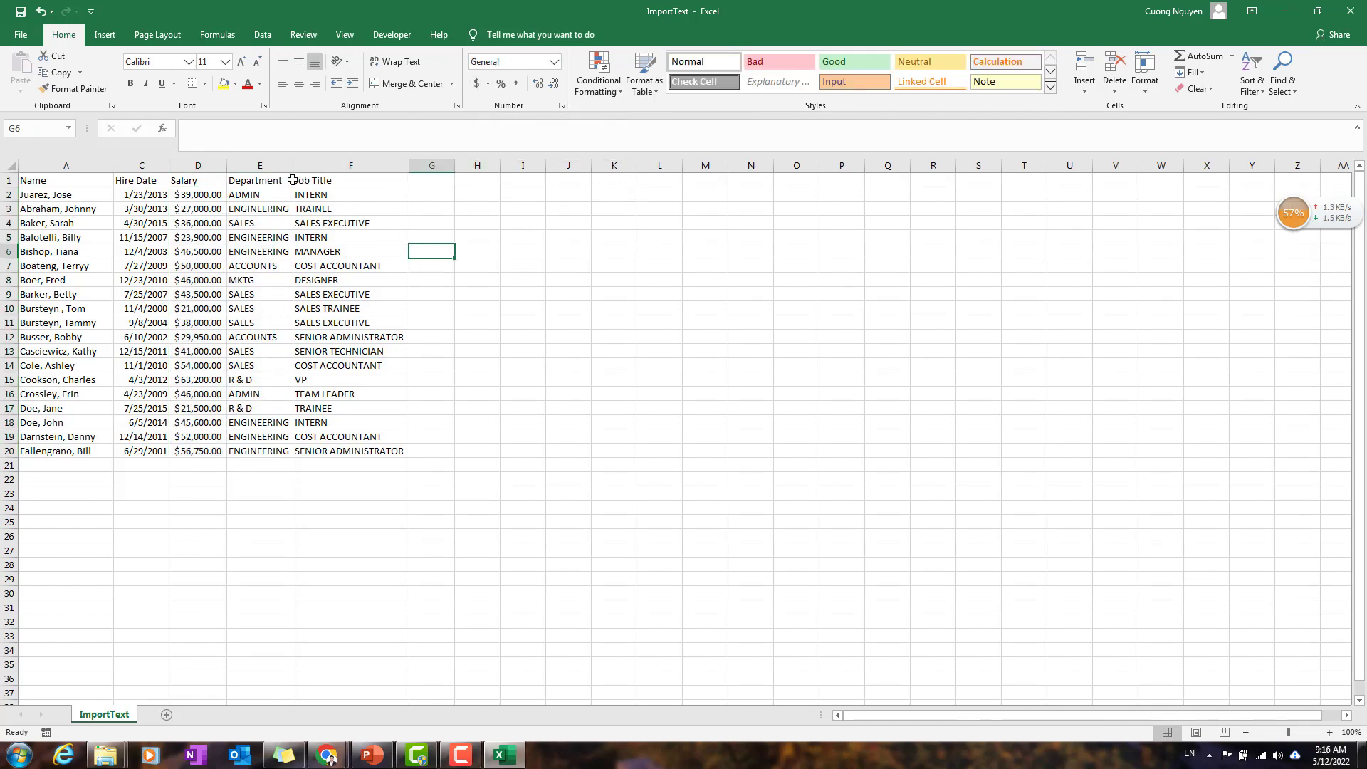
Step: Insert an empty column between the Department and Job Title columns
drag(276, 185, 255, 445)
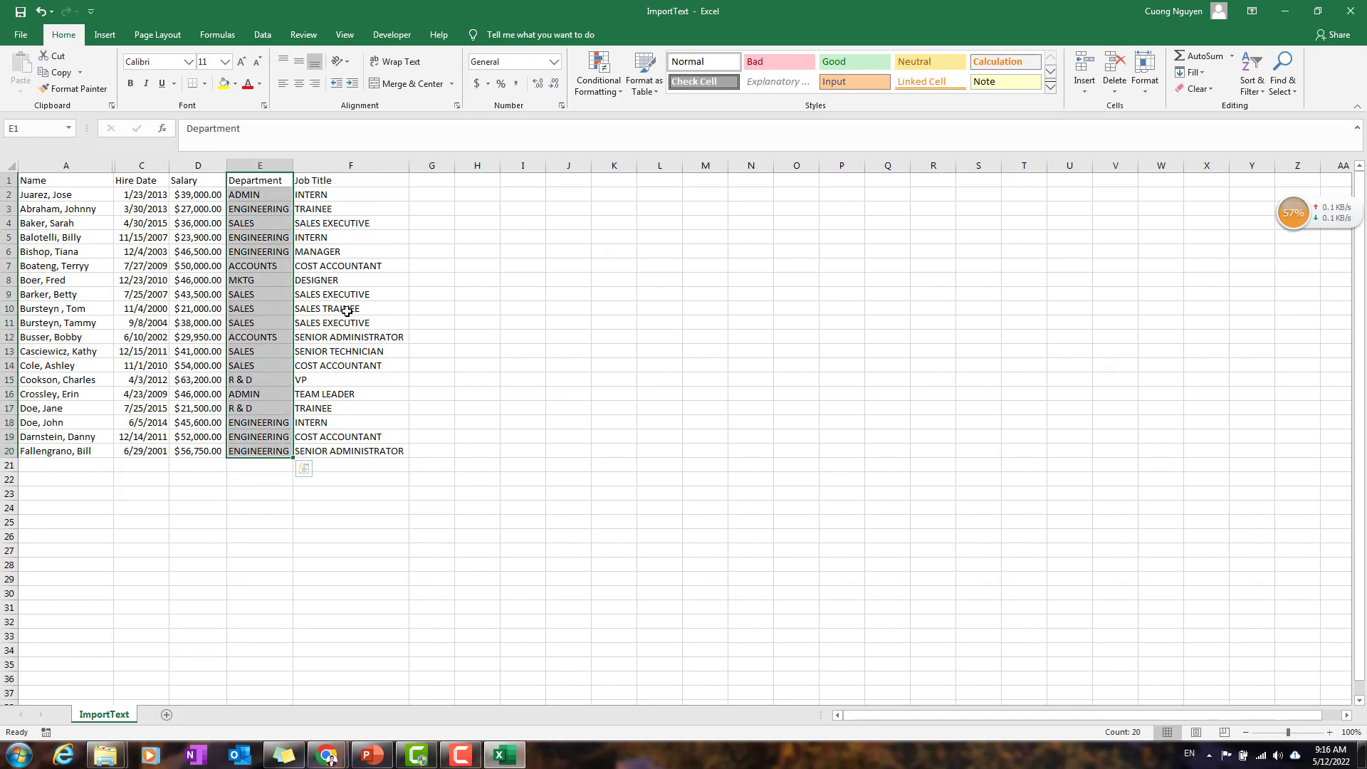
click(331, 165)
right_click(338, 166)
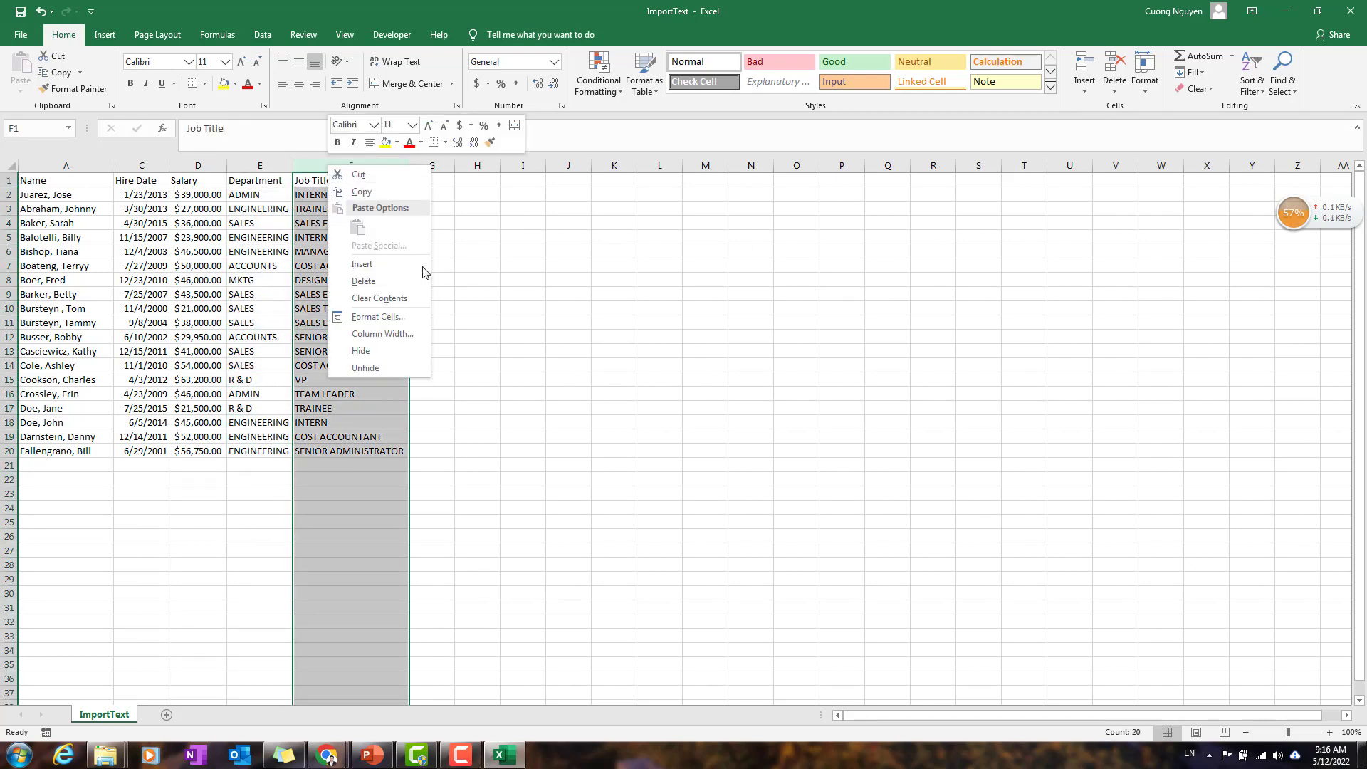
click(394, 267)
click(281, 187)
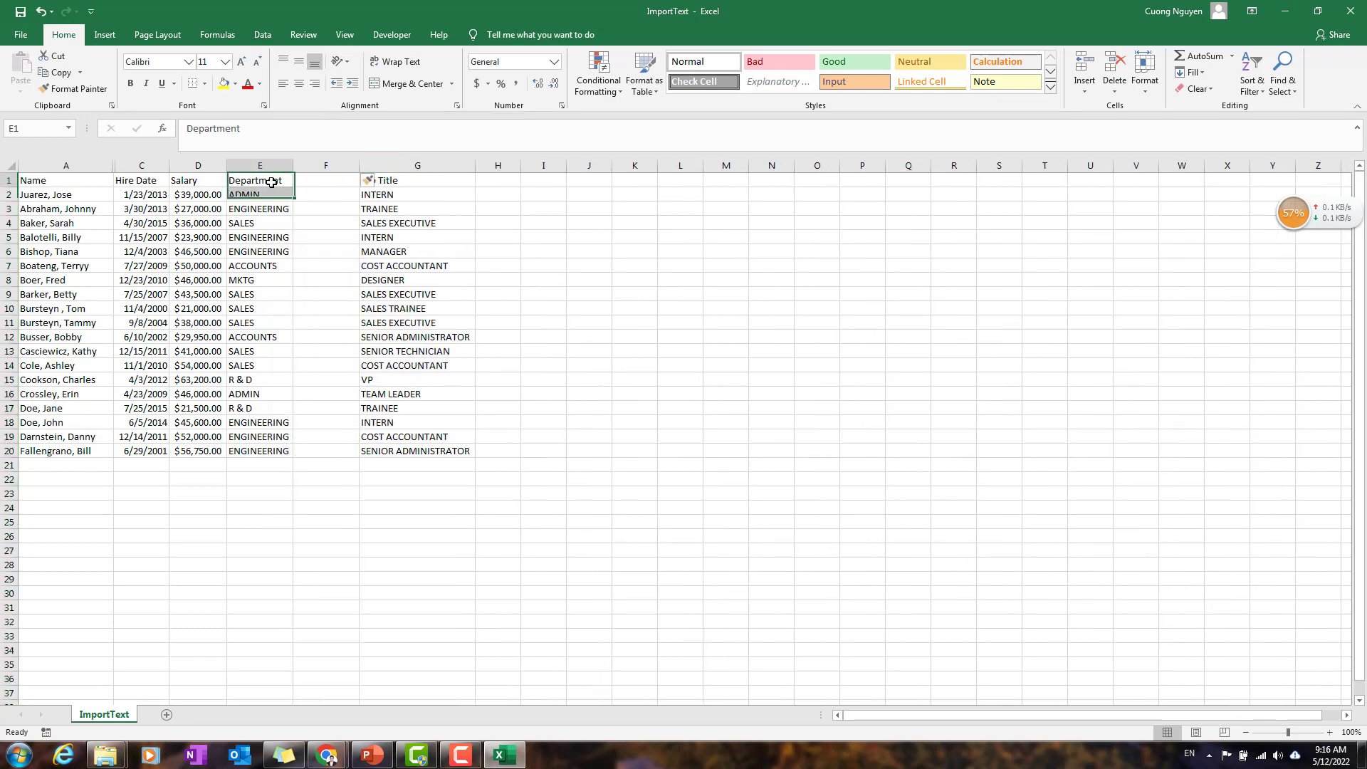
Step: Enter =PROPER(E2) in F2 and fill it down to F20 to convert the departments to proper case
click(330, 198)
text(=proper()
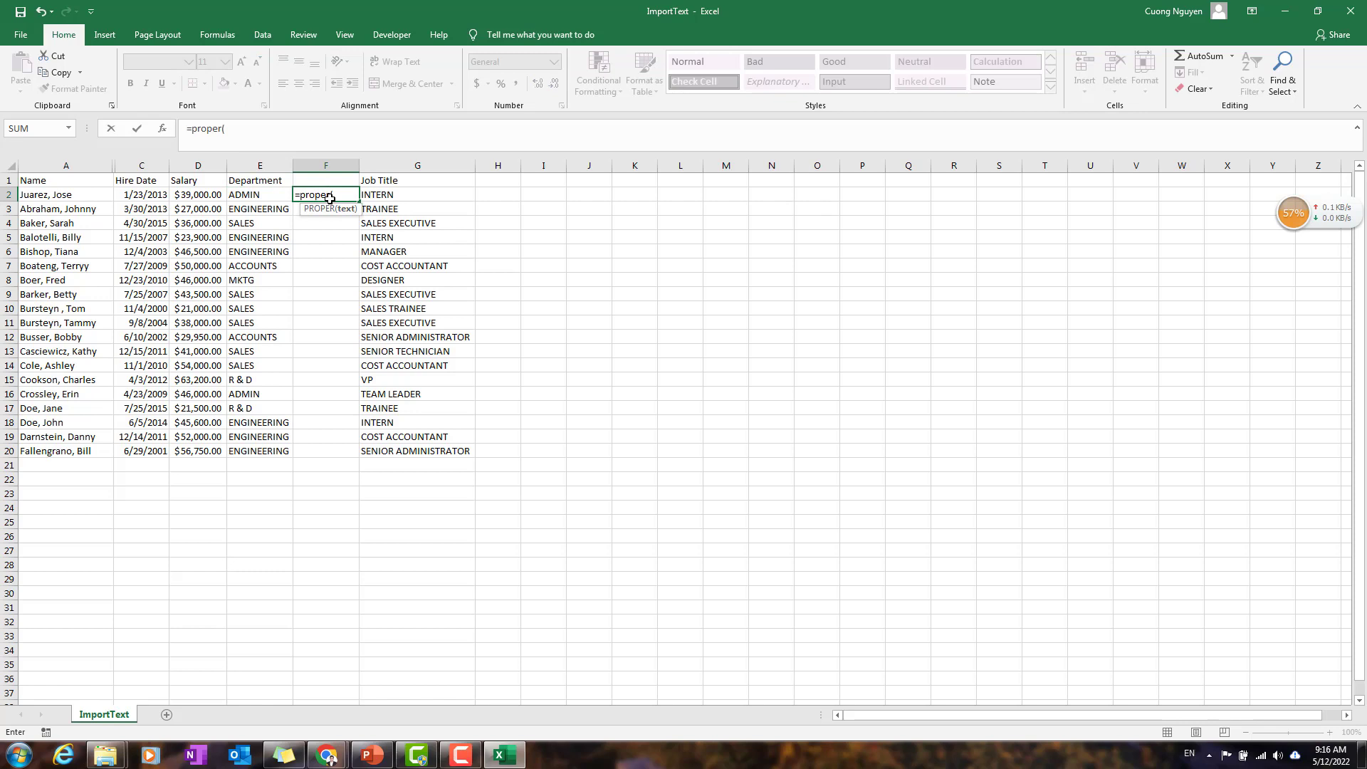
key(Left)
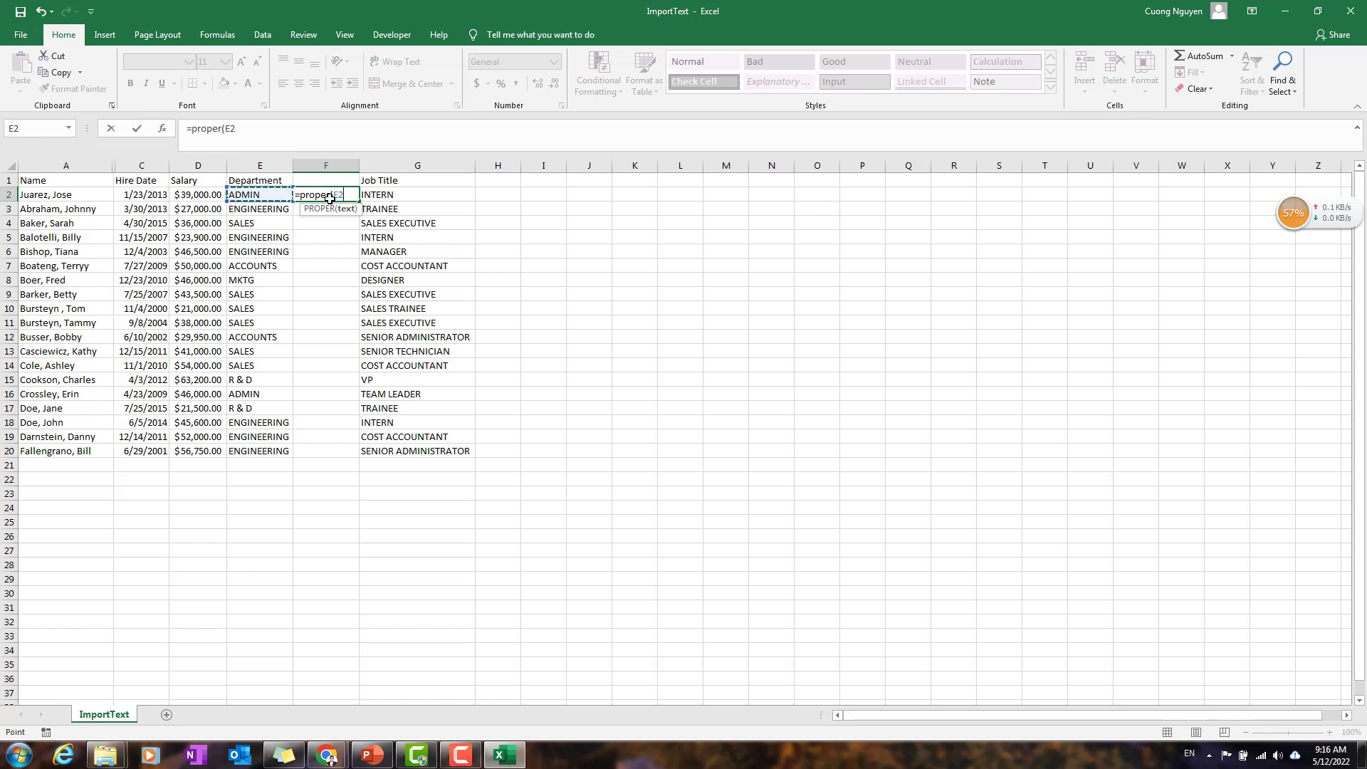
key(Return)
click(330, 198)
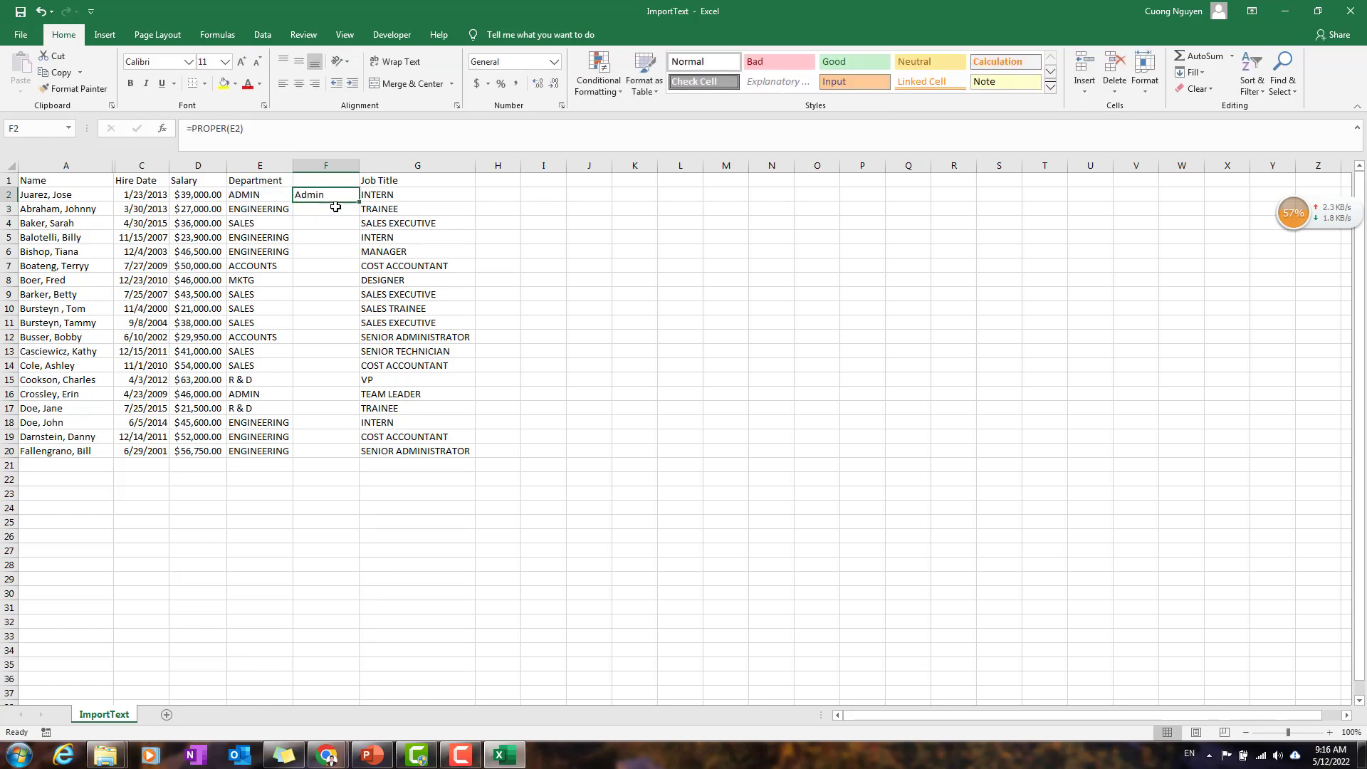
drag(358, 201, 347, 459)
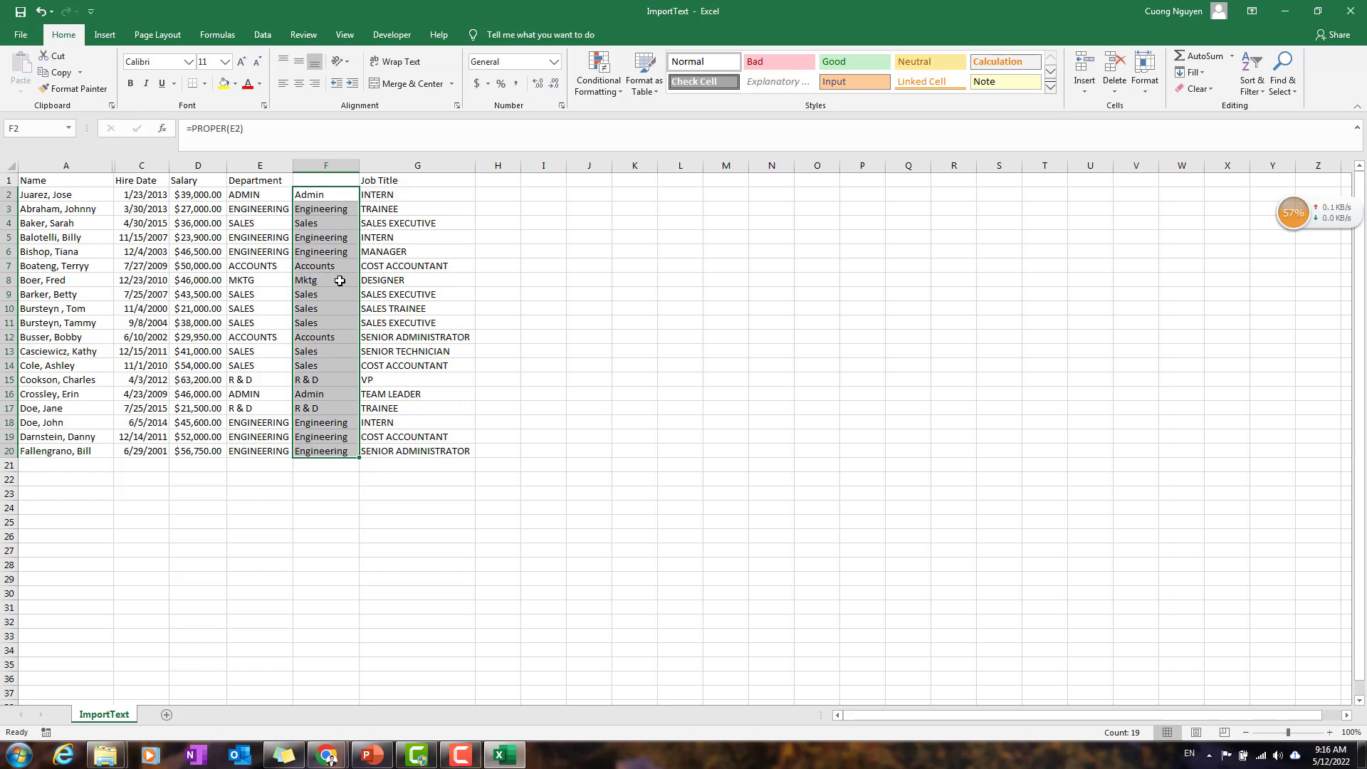
click(312, 282)
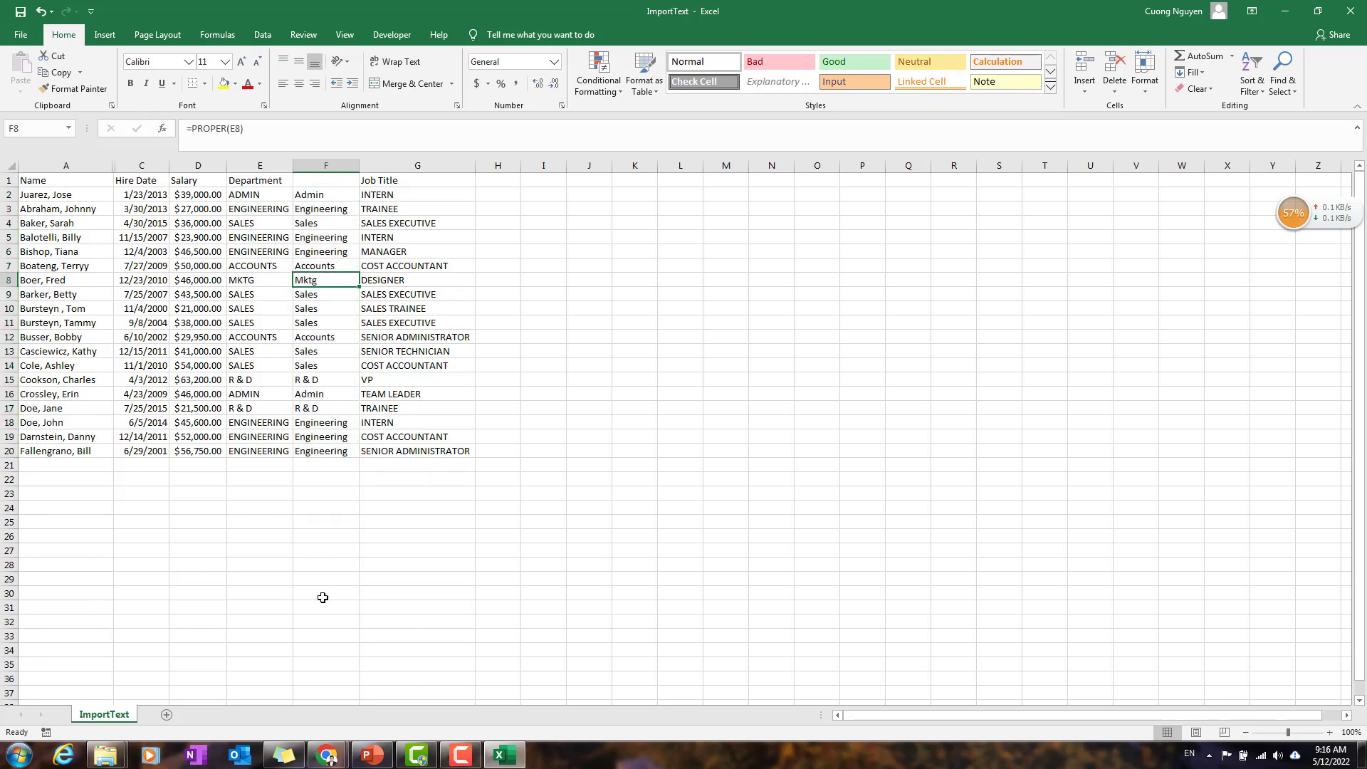
scroll(310, 536, down, 7)
scroll(330, 544, up, 7)
click(342, 305)
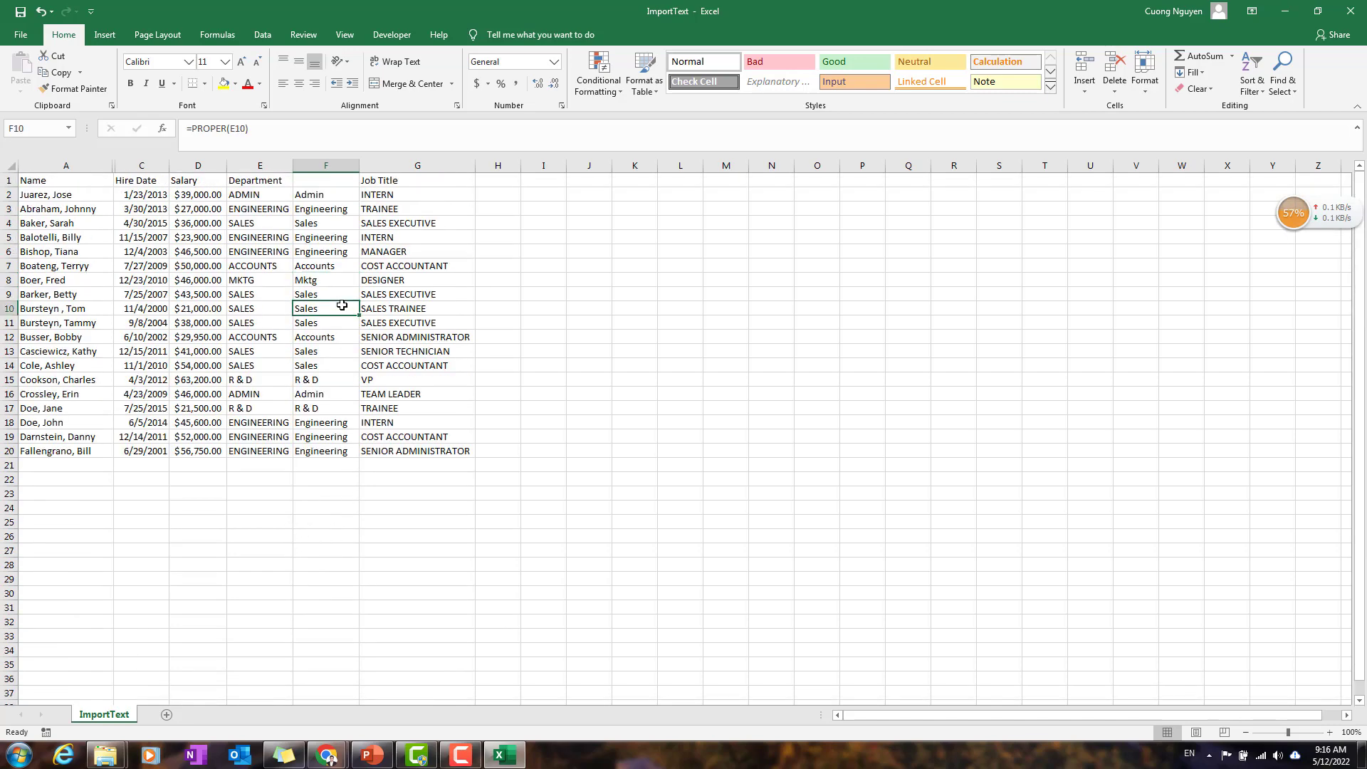
click(316, 279)
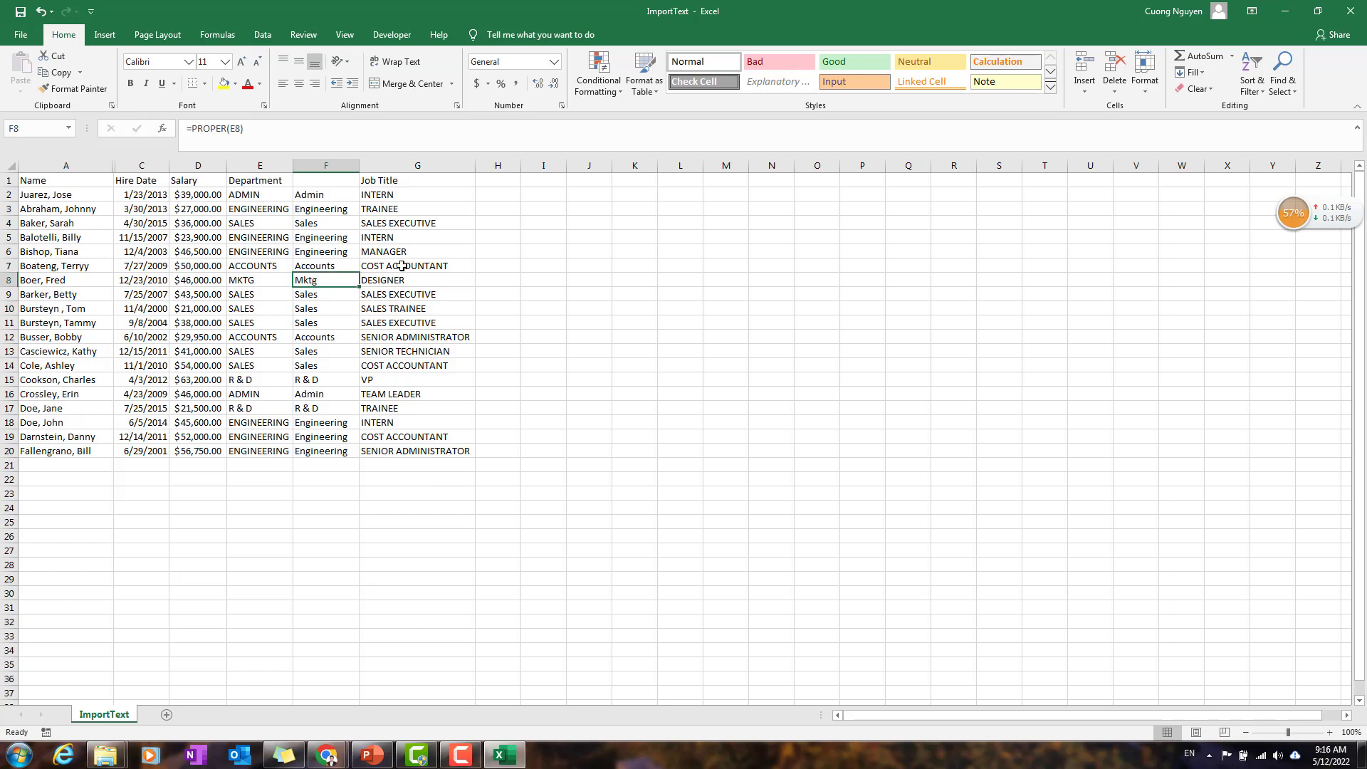
click(1285, 90)
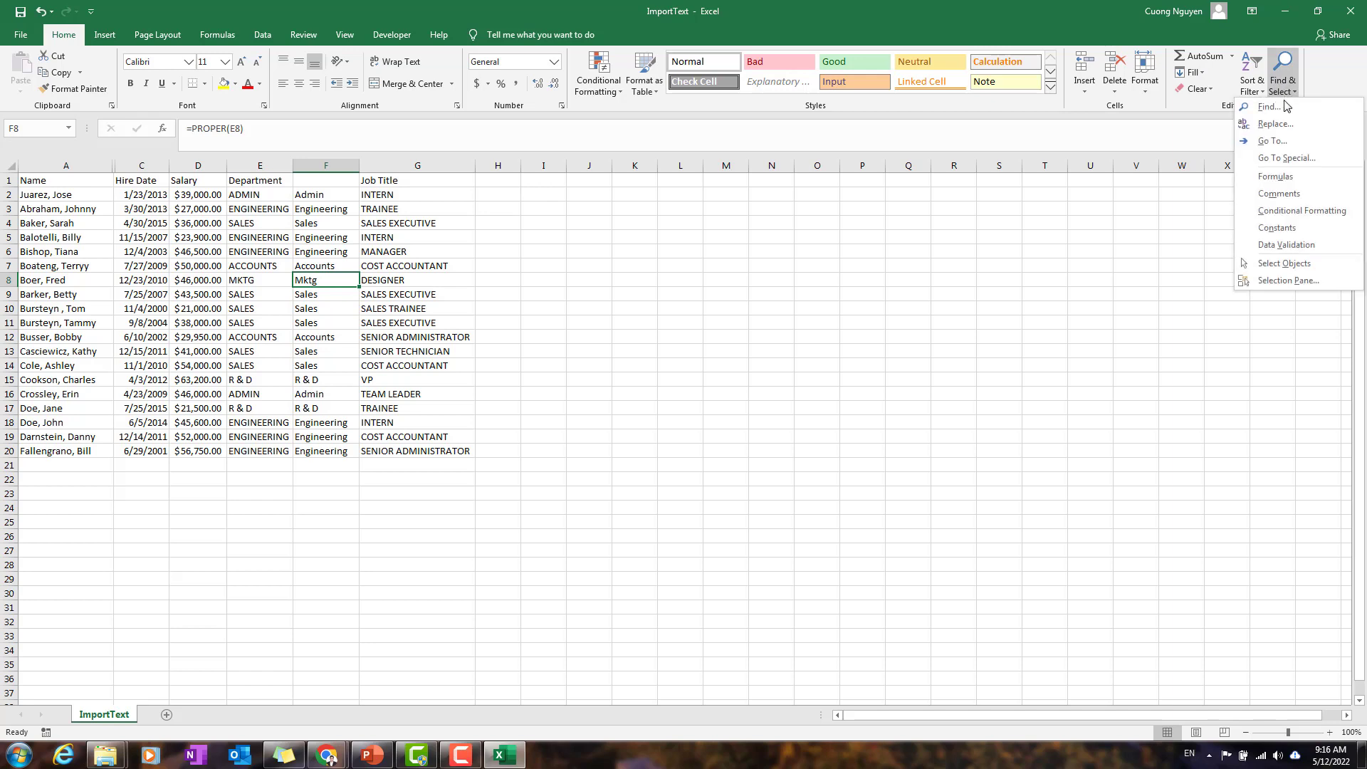
click(306, 226)
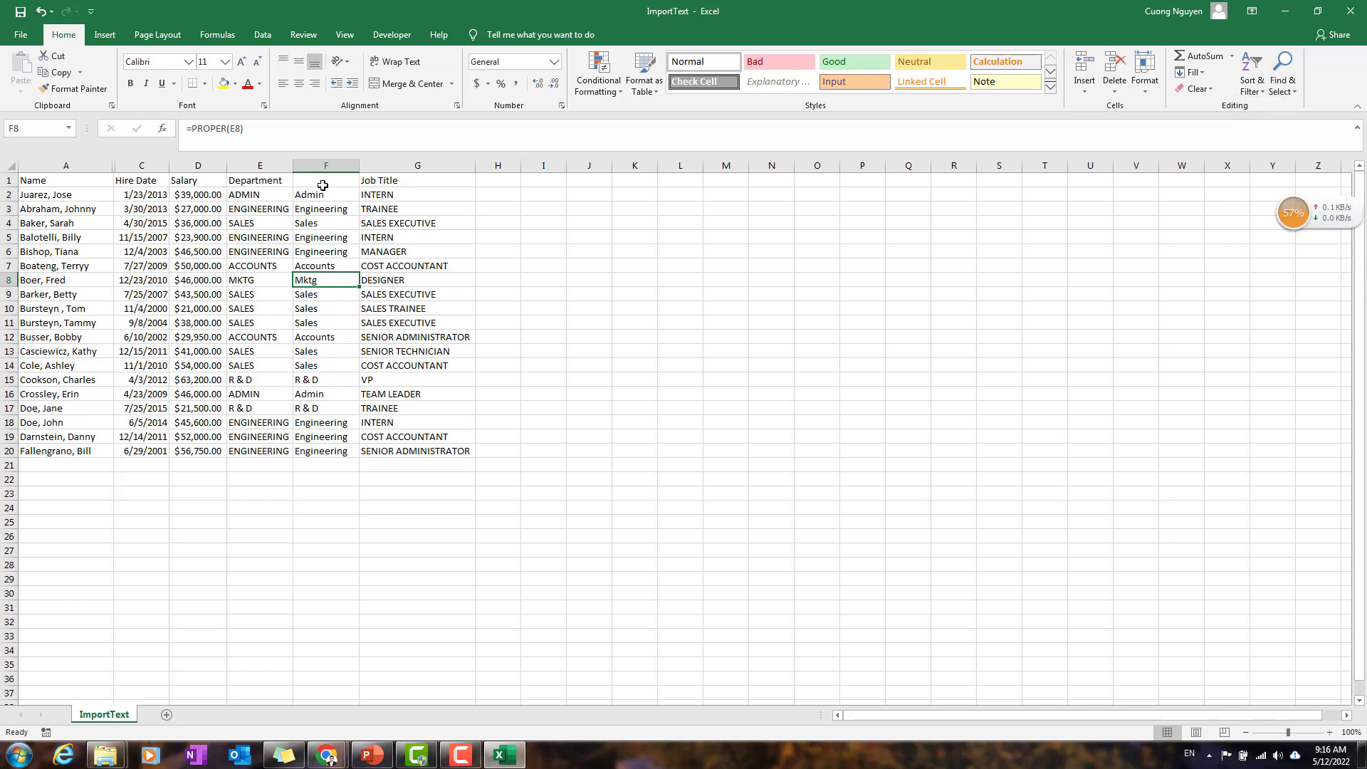
Step: Replace every occurrence of Mktg in the sheet with Marketing
click(1282, 78)
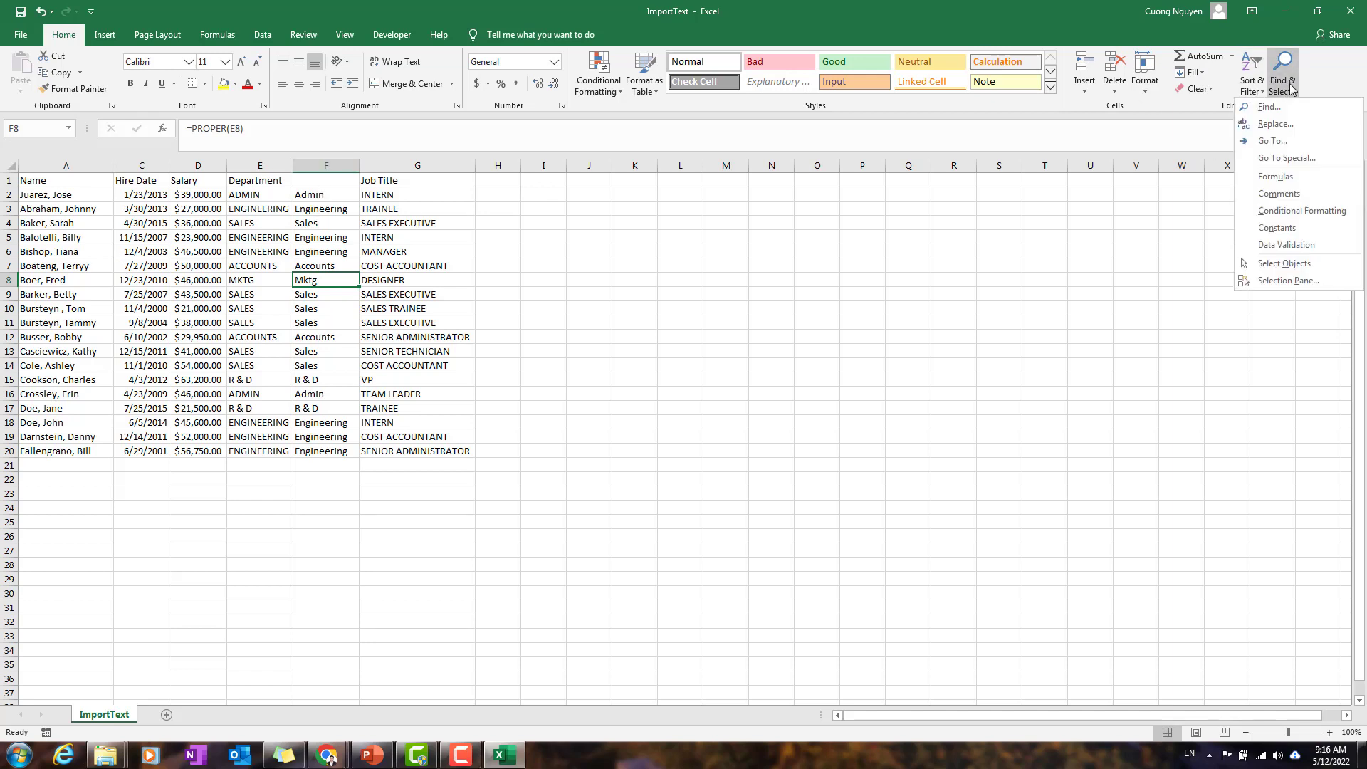
click(1278, 124)
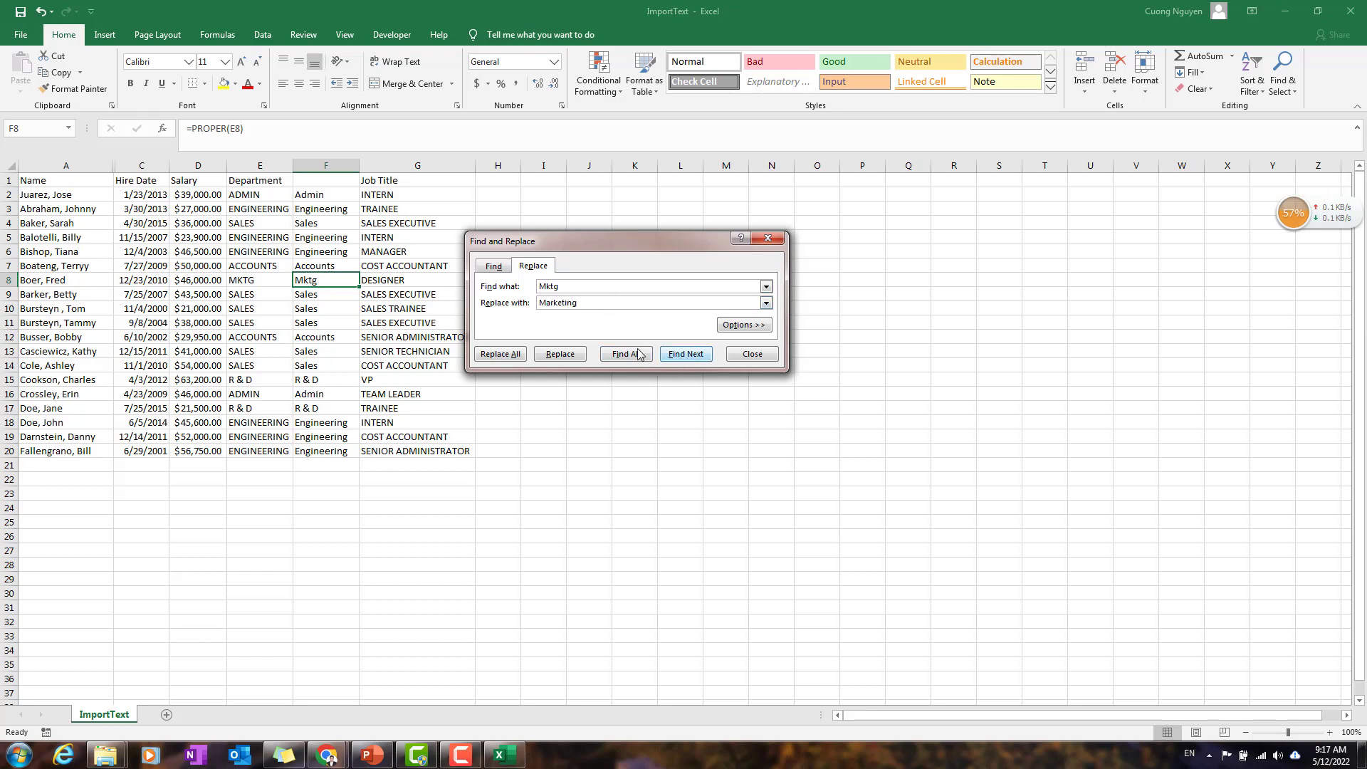
click(511, 354)
click(686, 424)
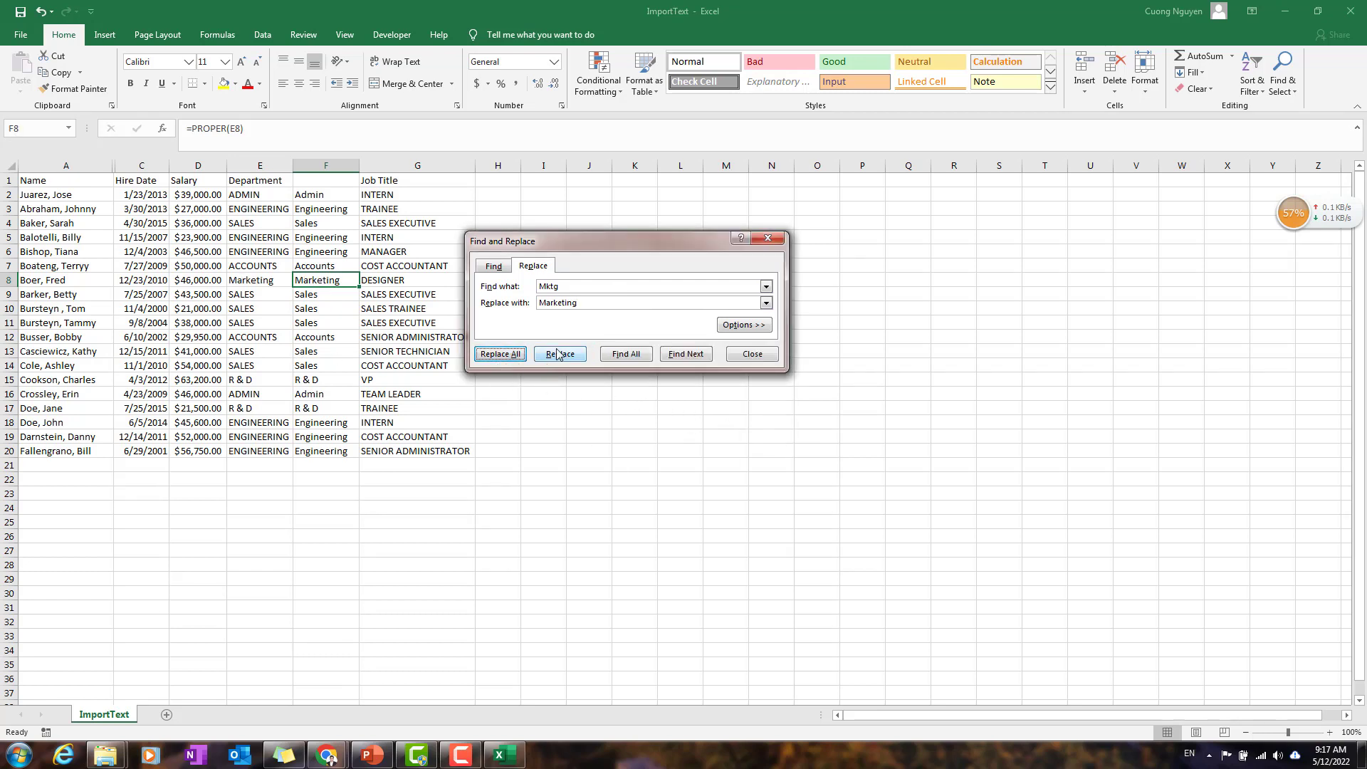
click(511, 354)
click(685, 422)
click(744, 354)
click(331, 308)
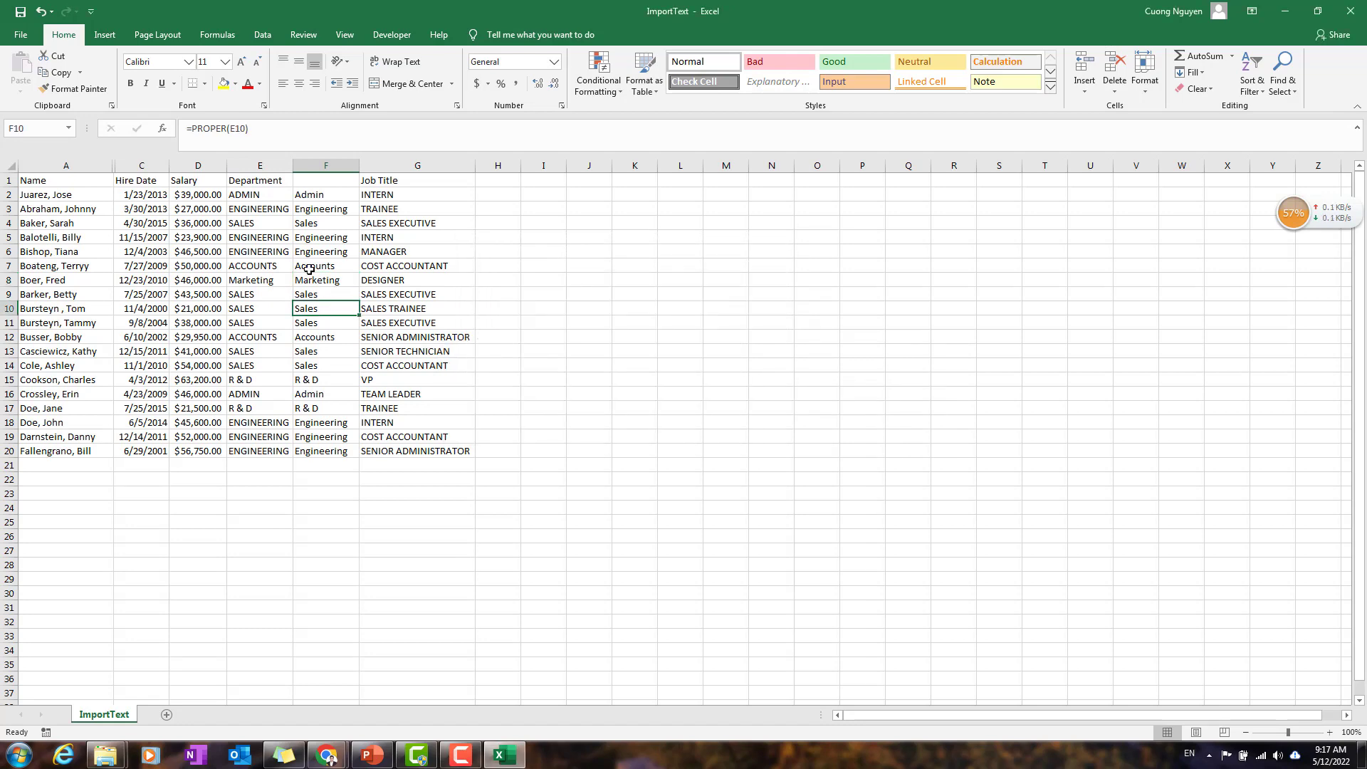
Step: Move the Department header from E1 to F1 and hide column E with the uppercase departments
click(266, 178)
key(ctrl+x)
click(338, 181)
key(ctrl+v)
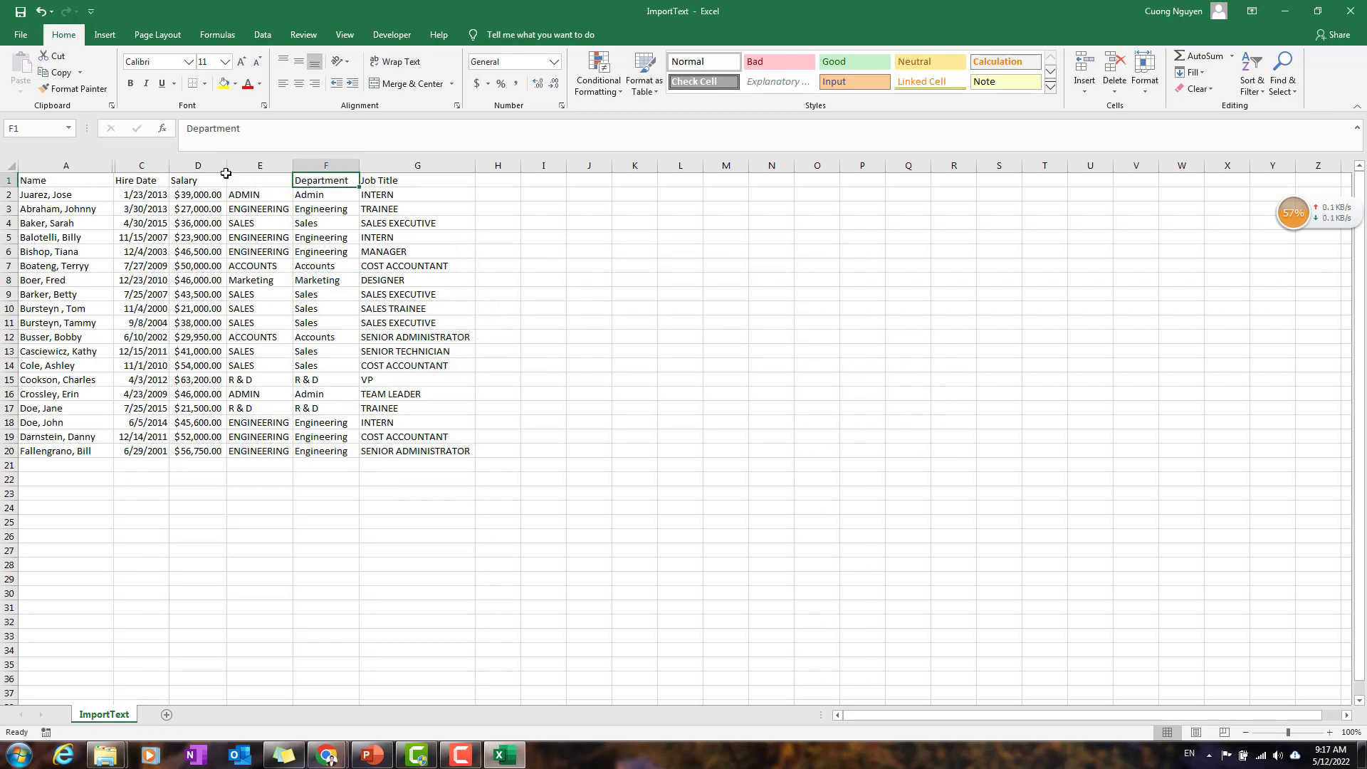
right_click(249, 165)
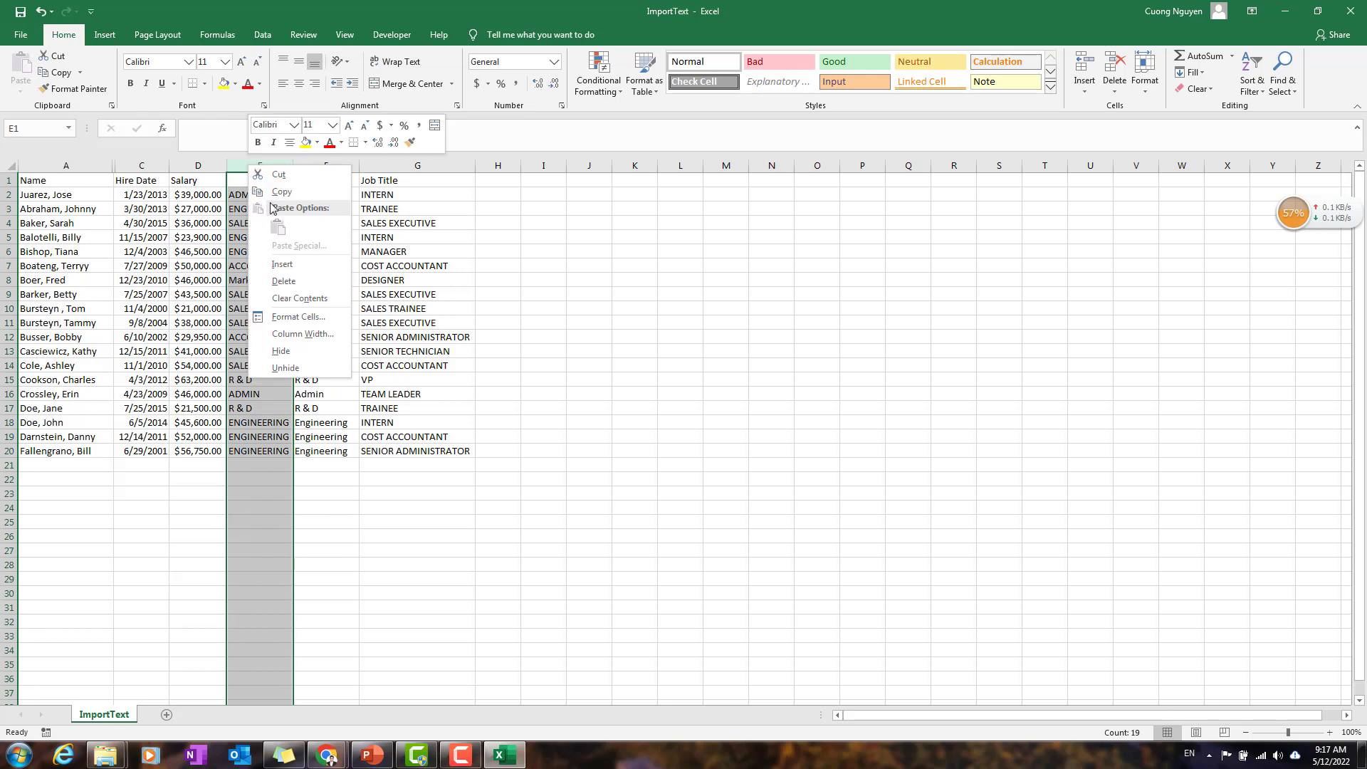
click(293, 353)
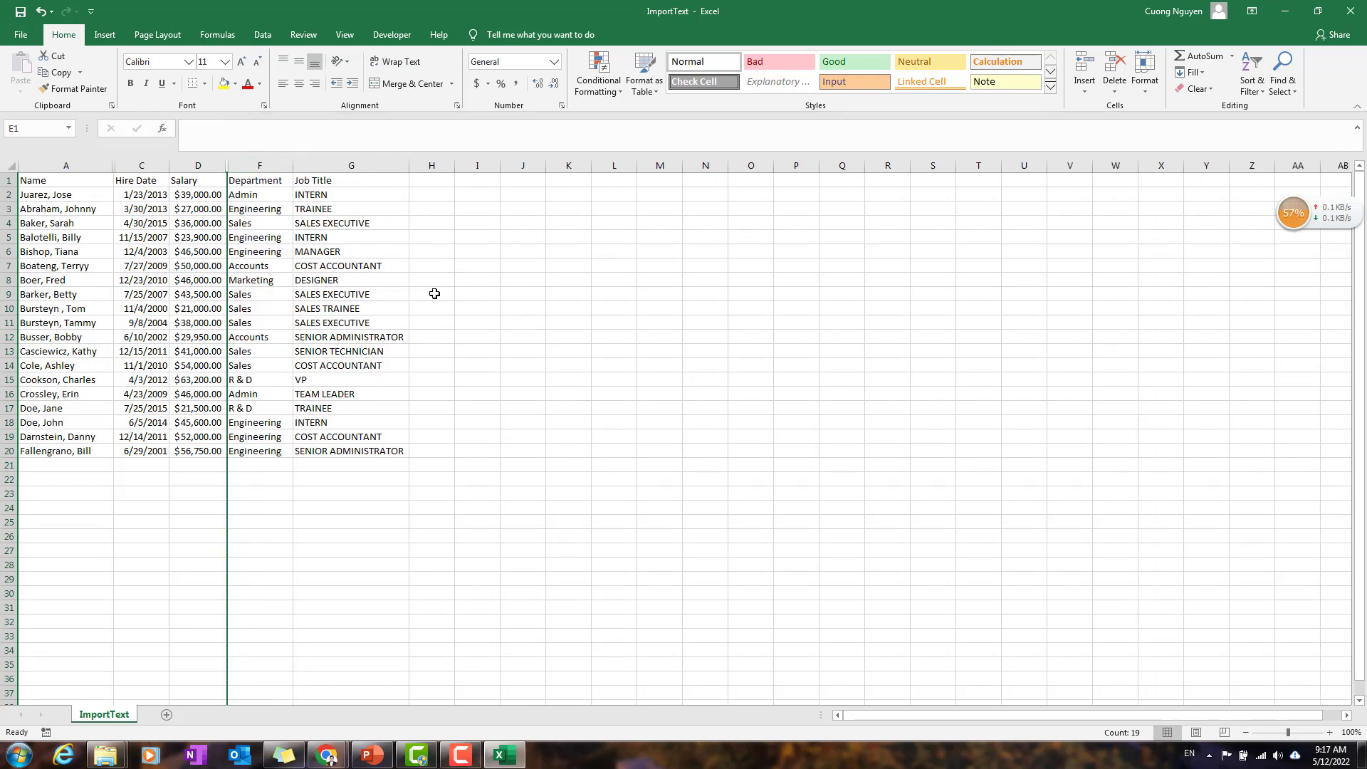
Step: Enter the formula =PROPER(G2) in H2 to convert the first job title to proper case
click(432, 181)
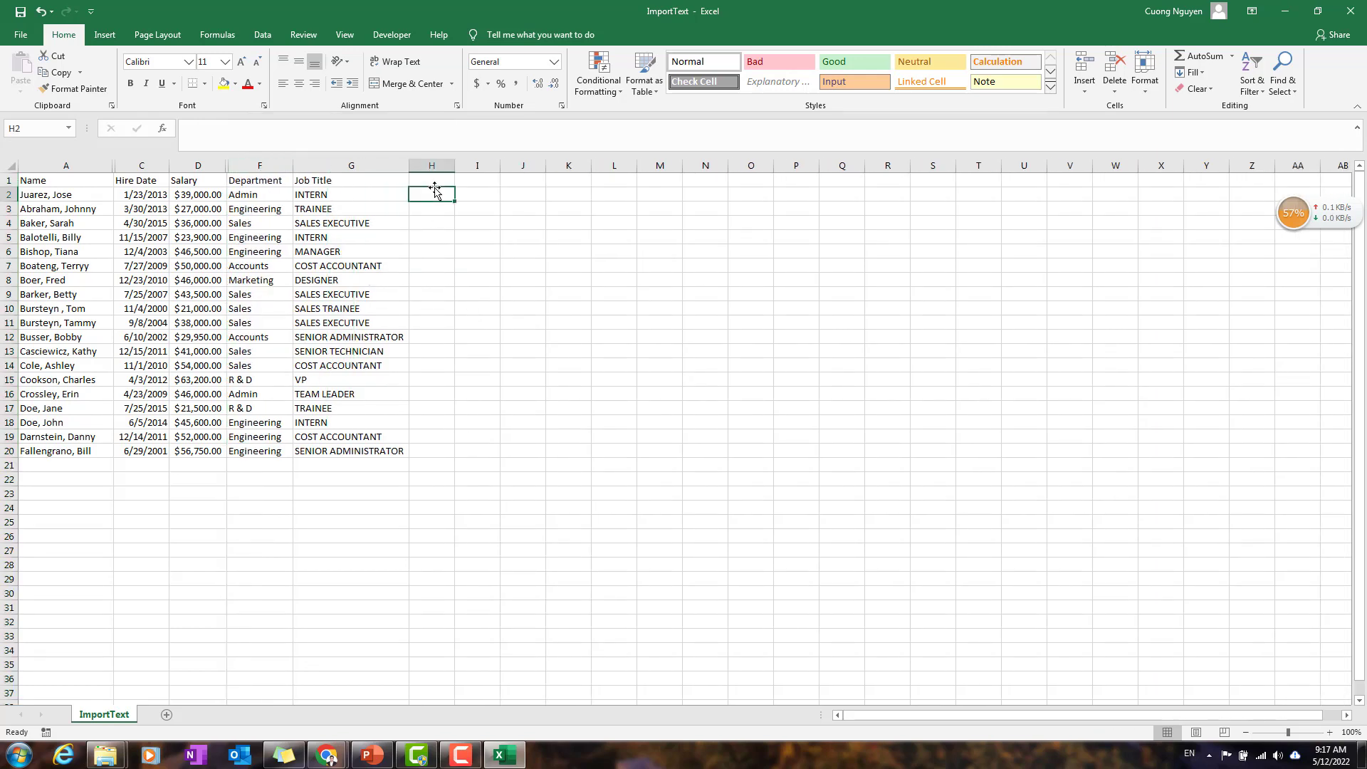
click(439, 199)
text(=prop[er)
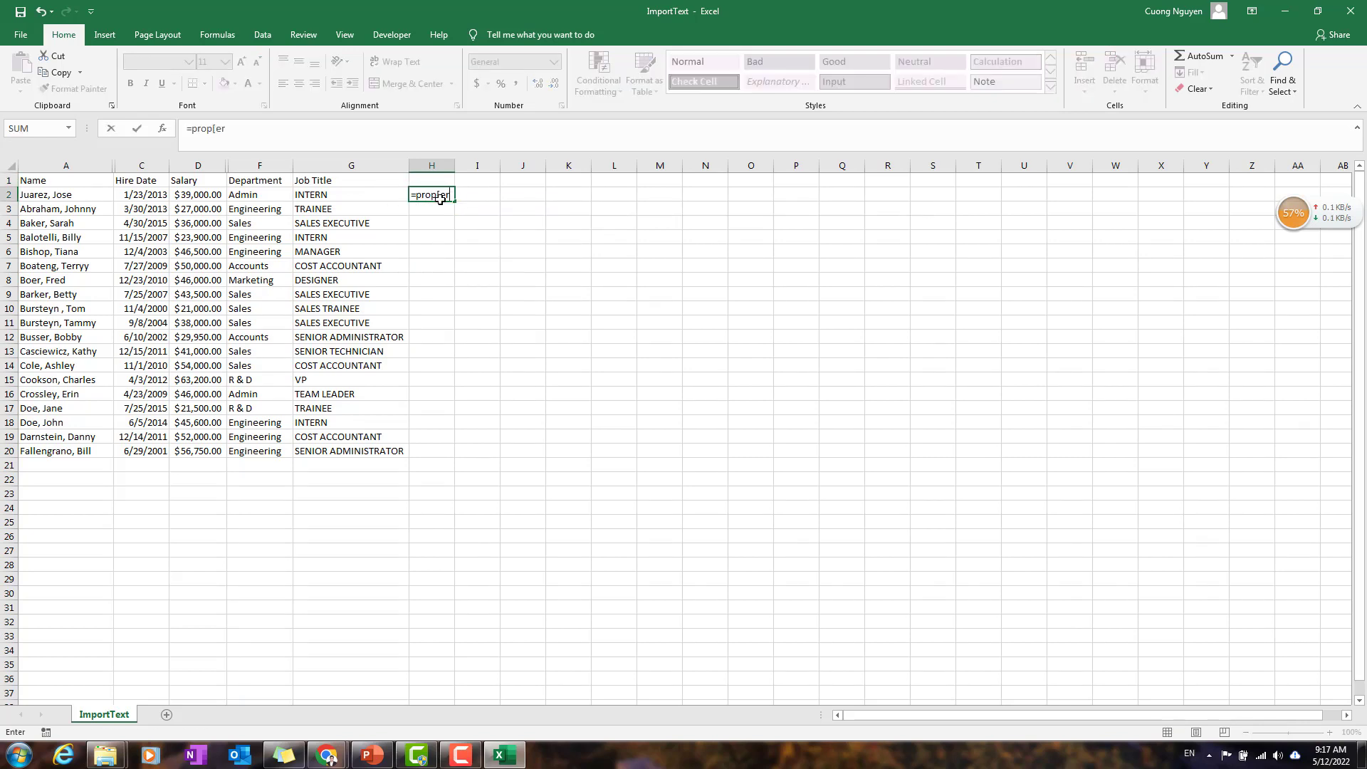
key(BackSpace)
key(BackSpace)
key(BackSpace)
text(er()
click(381, 196)
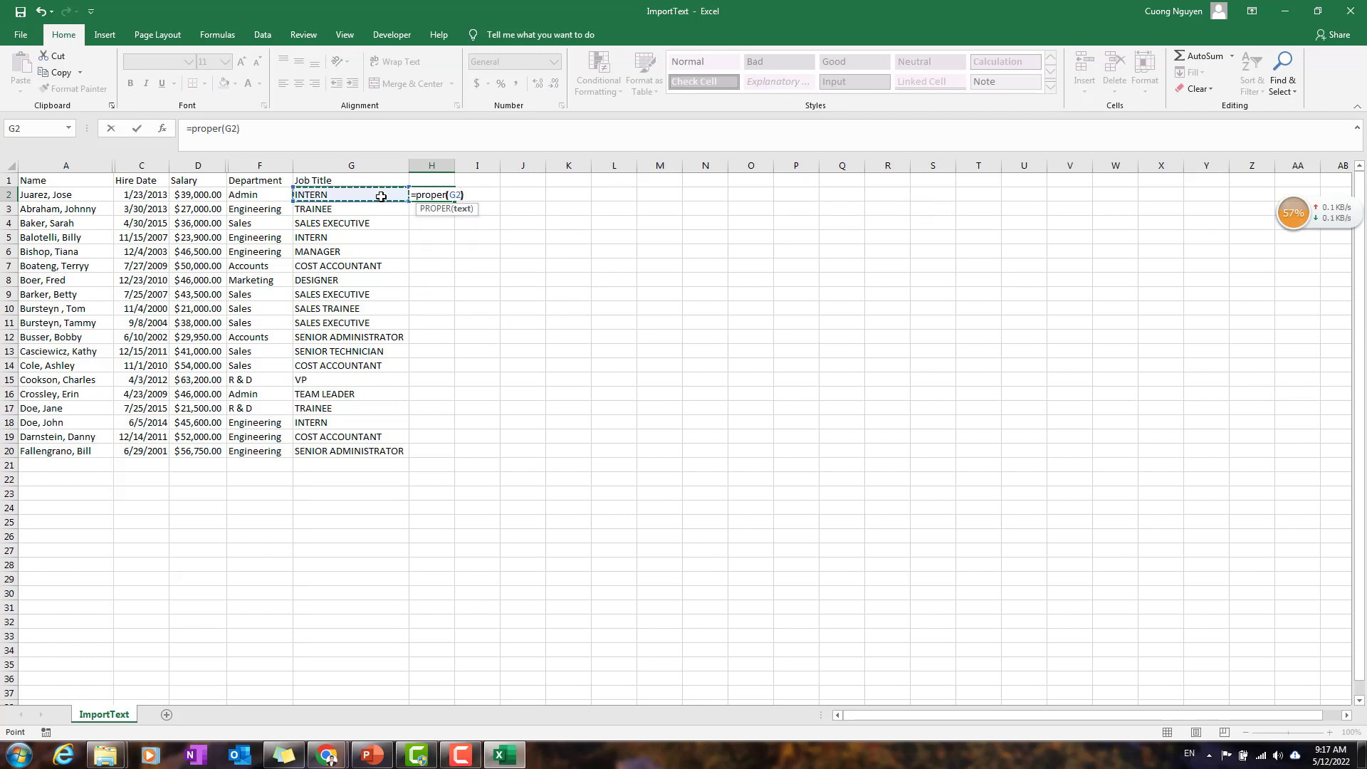
key(Return)
Step: Fill the PROPER formula from H2 down to H20 and autofit the width of column H
click(447, 195)
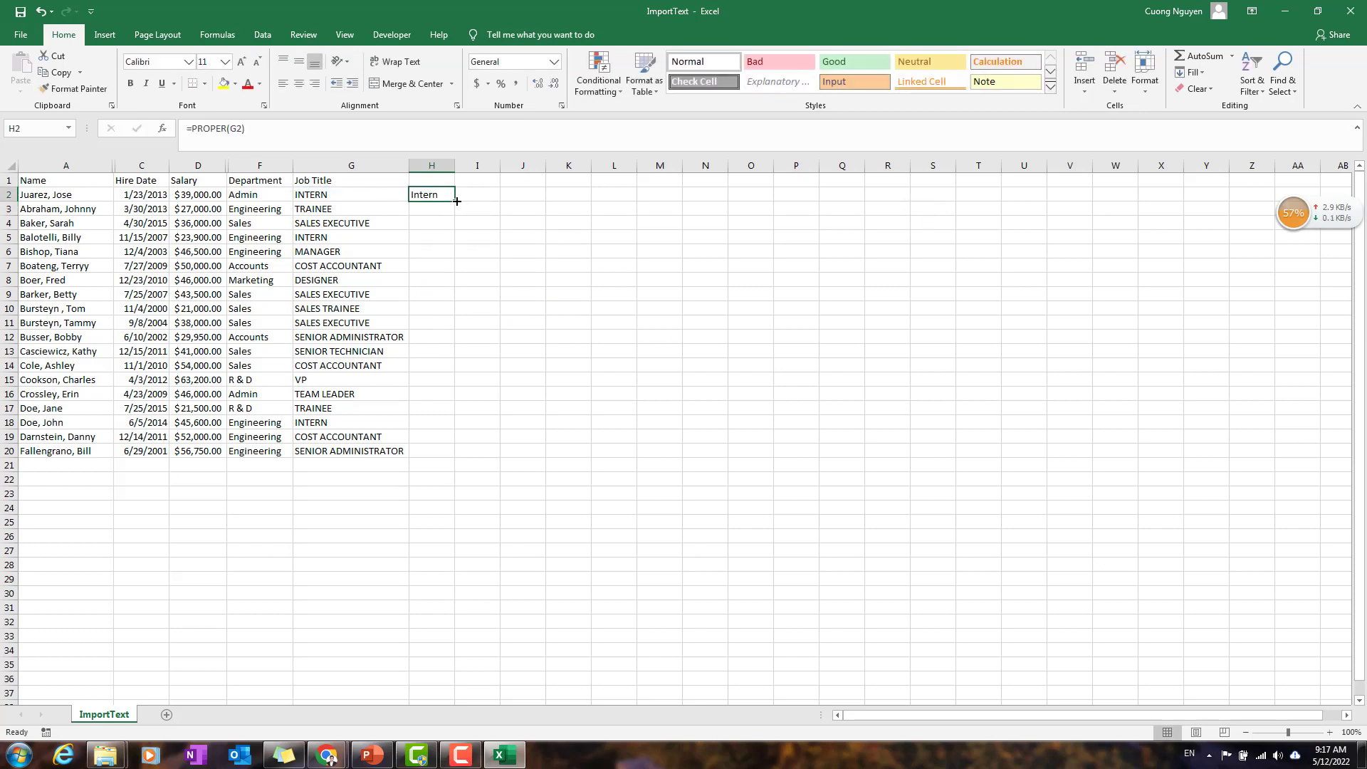
drag(456, 200, 453, 455)
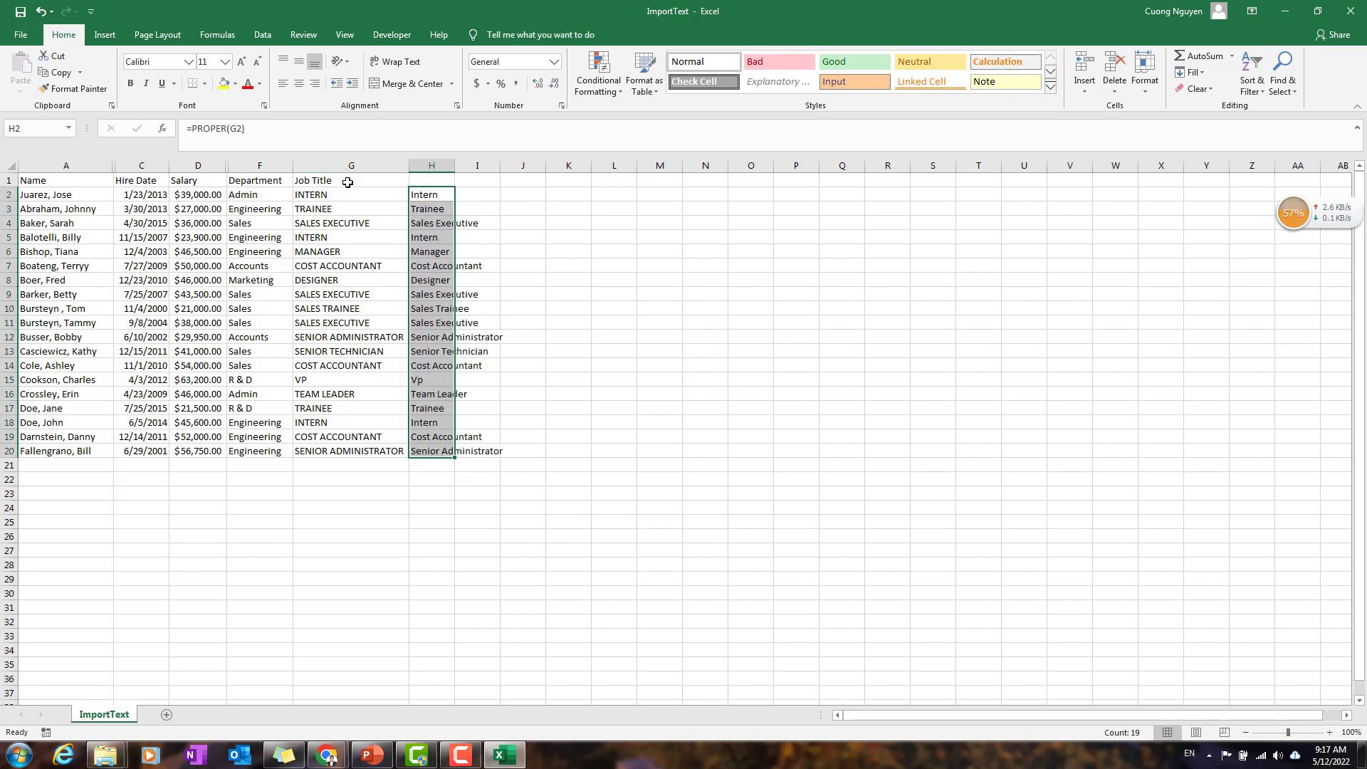
double_click(455, 165)
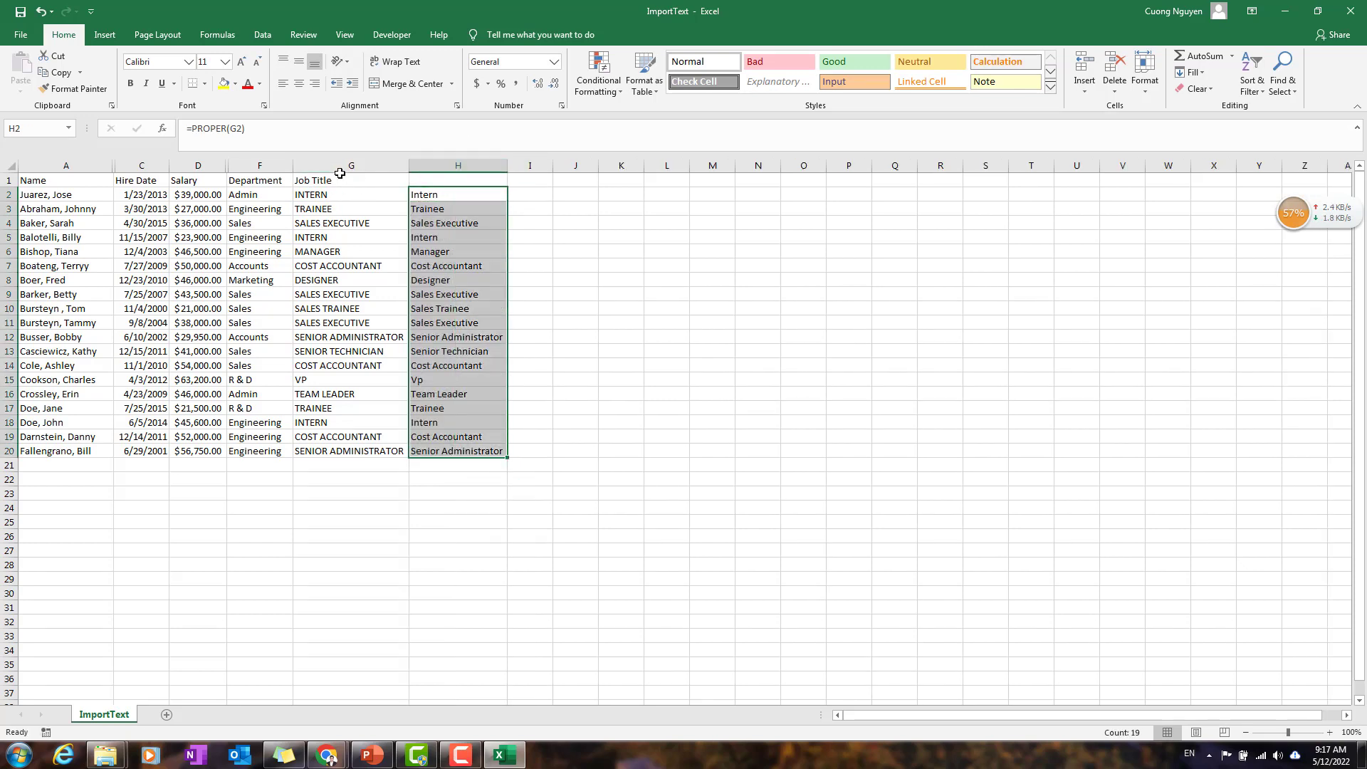
Step: Copy the Job Title header from G1 to H1 and hide column G with the uppercase job titles
click(340, 180)
key(ctrl+c)
click(442, 183)
key(ctrl+v)
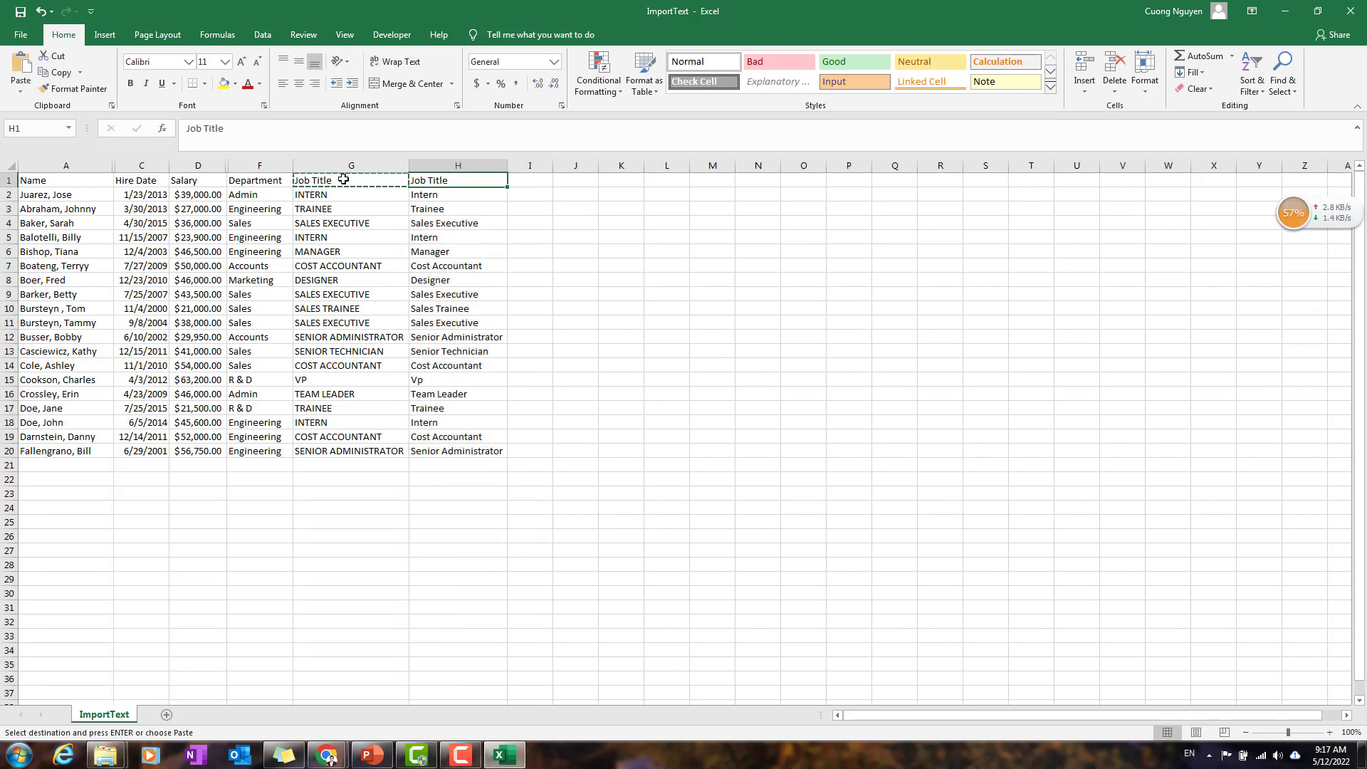
right_click(353, 165)
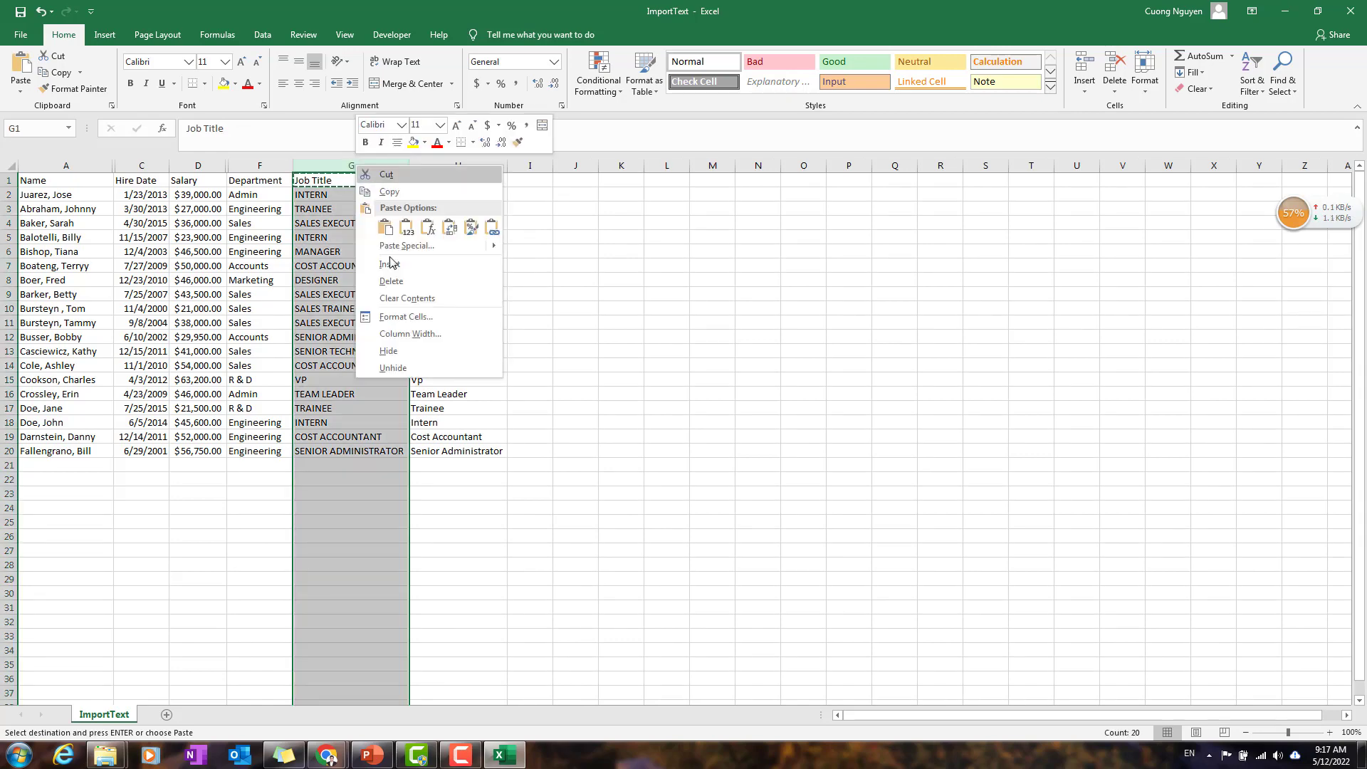
click(412, 352)
click(549, 336)
click(140, 307)
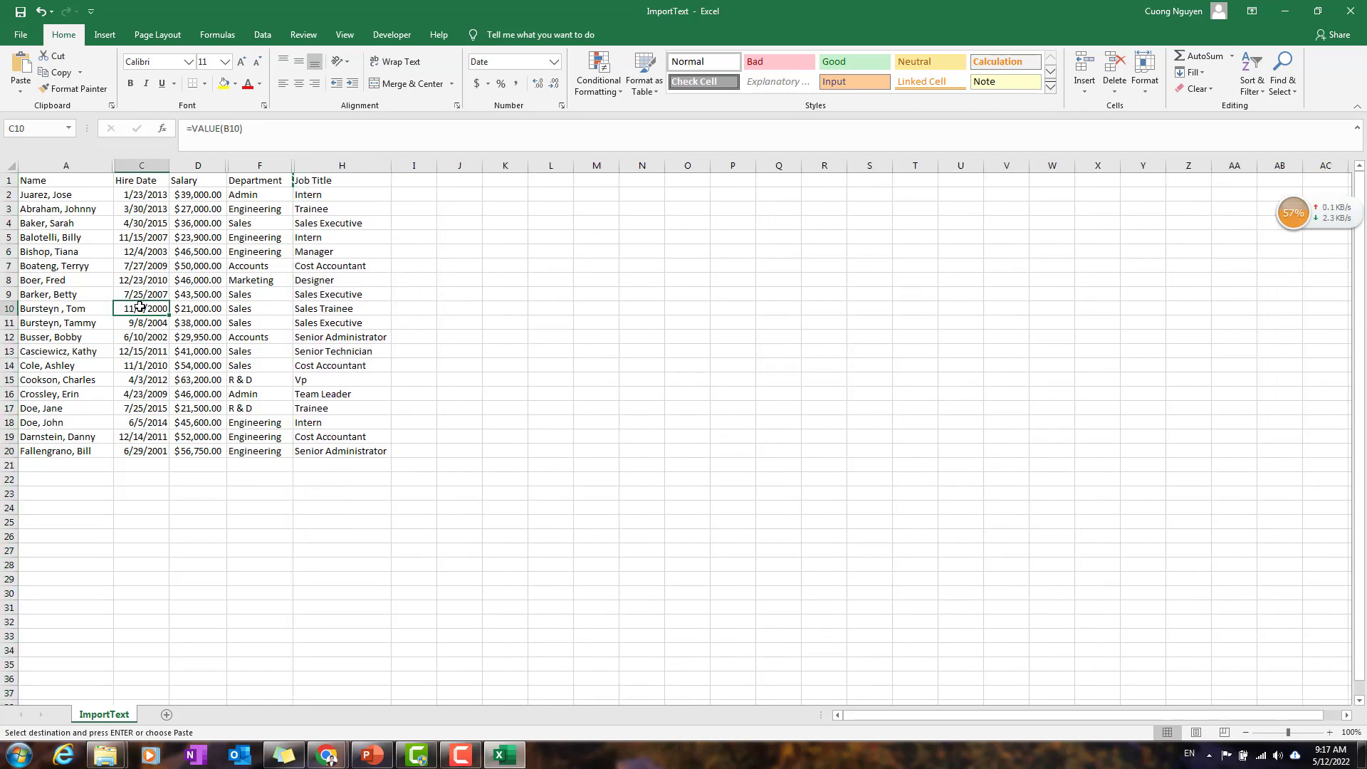
Step: Format the data range A1:H20 as a table with headers, using the gray banded style in the first Medium row
key(ctrl+a)
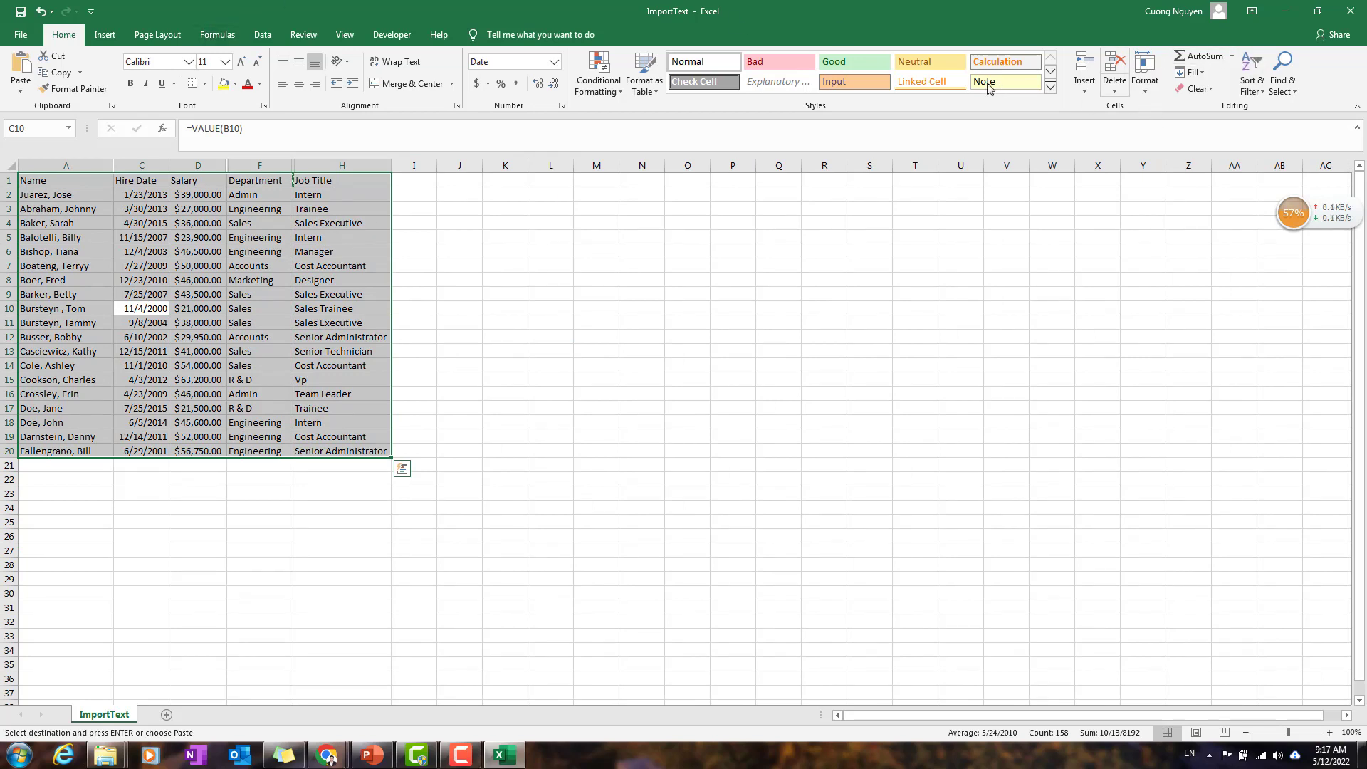
click(654, 95)
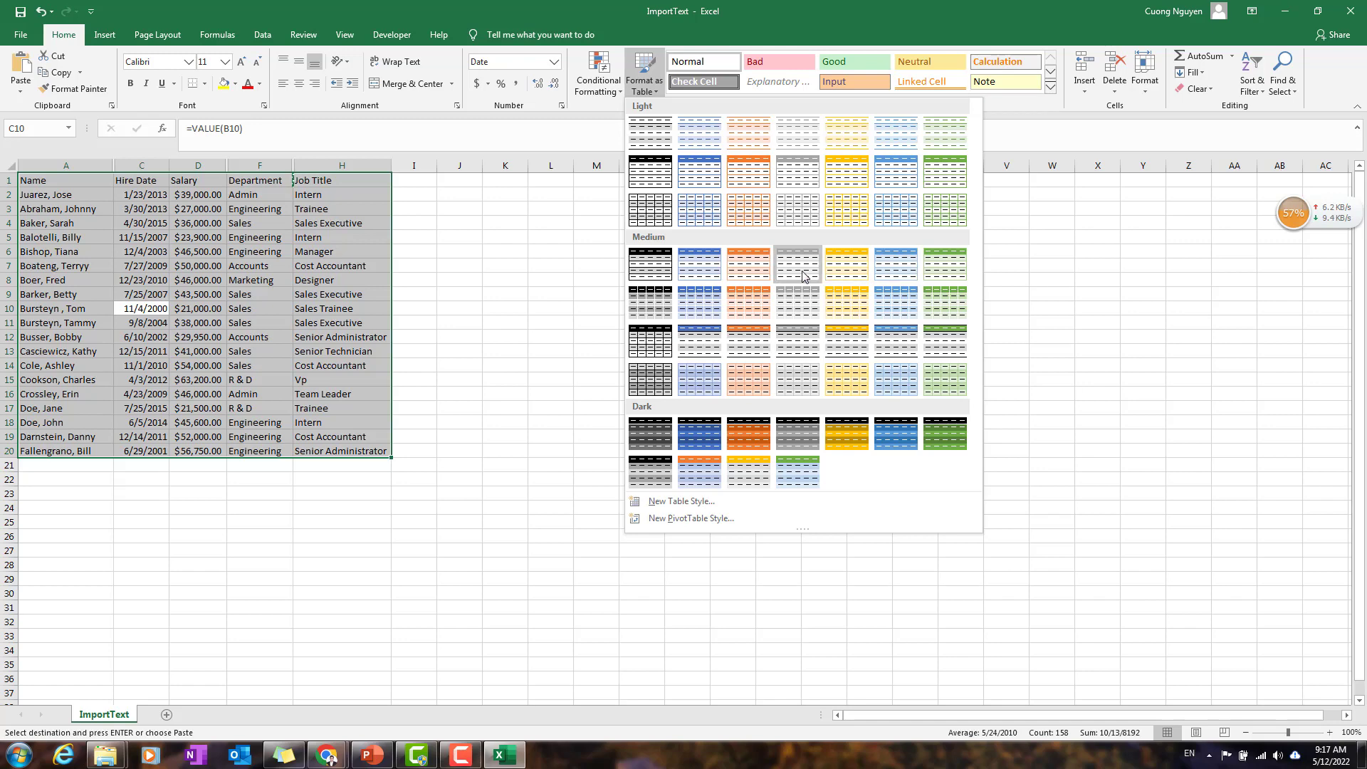
click(798, 267)
click(616, 315)
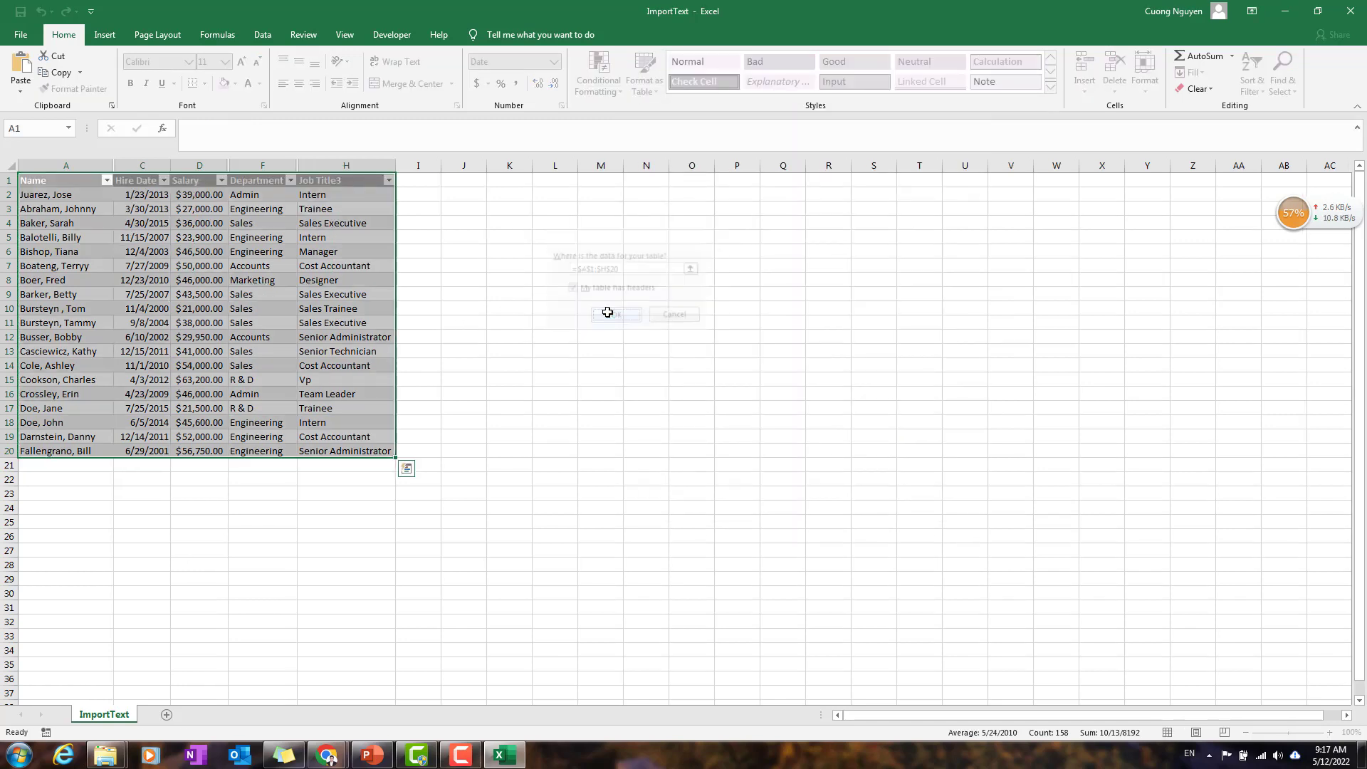
click(555, 393)
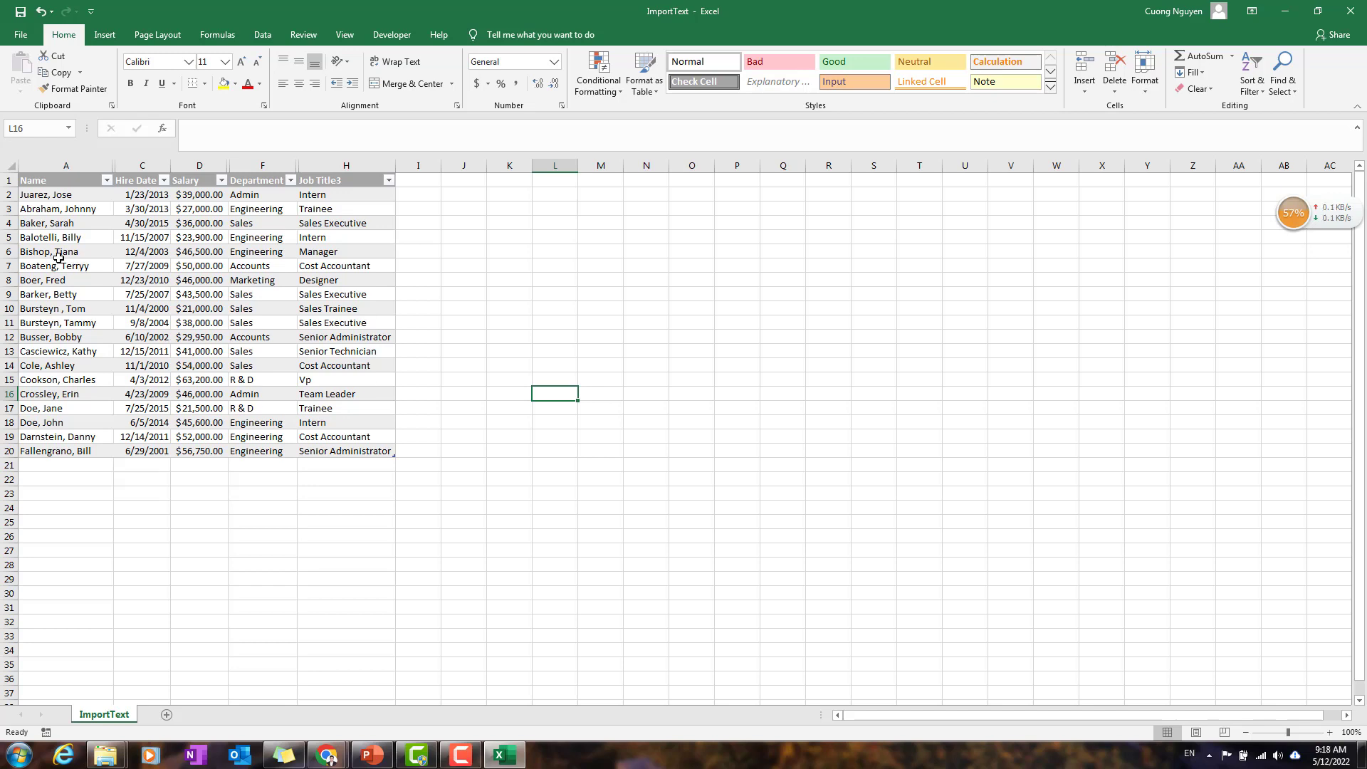
Step: Rename the table holding the employee data as EmployeeTable
click(197, 290)
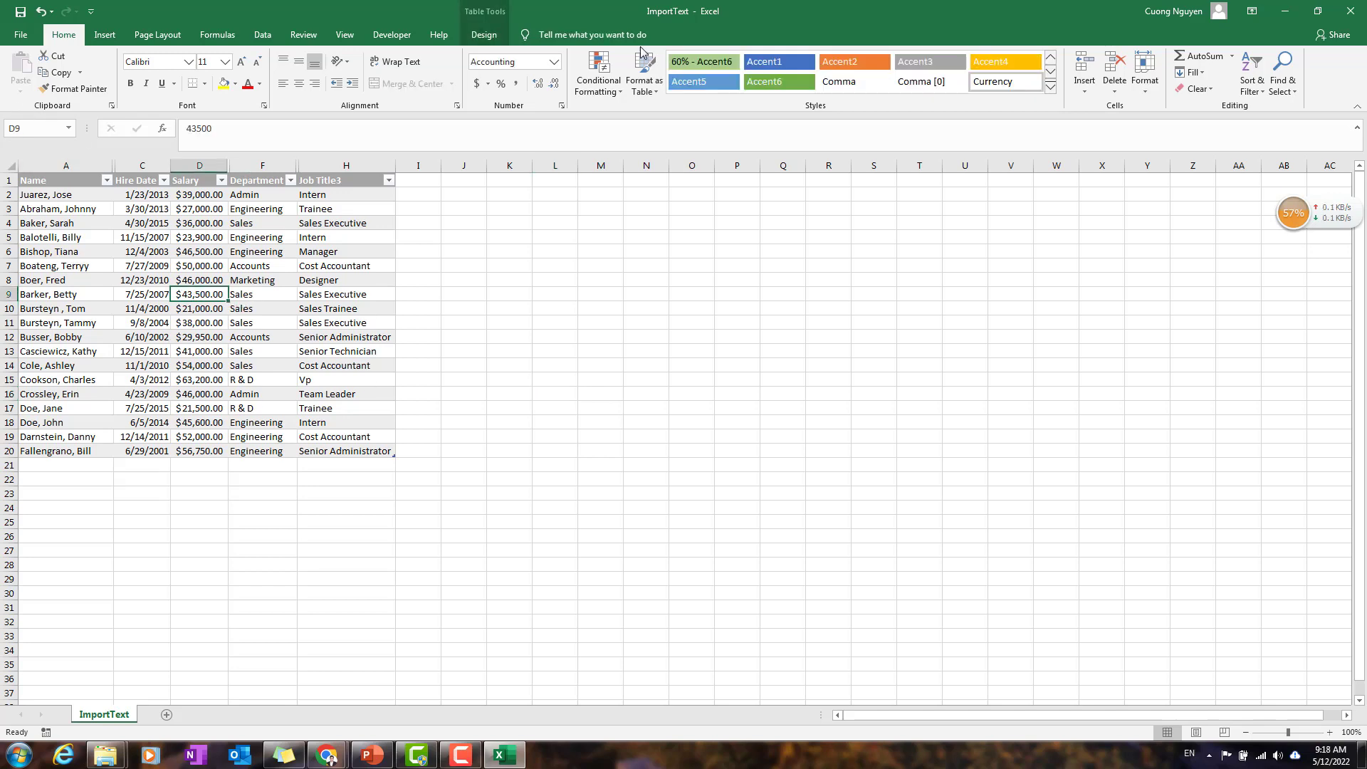
click(484, 34)
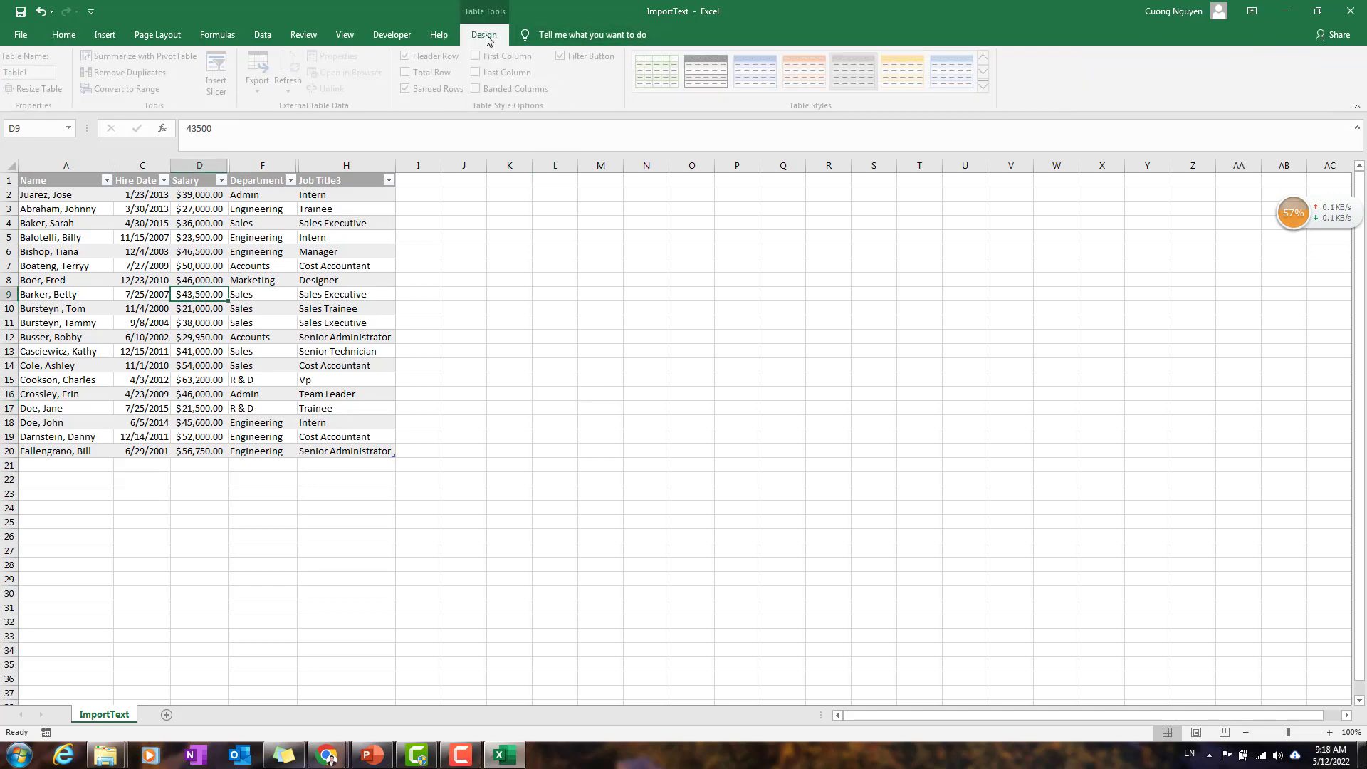
double_click(81, 279)
click(352, 351)
key(ctrl+a)
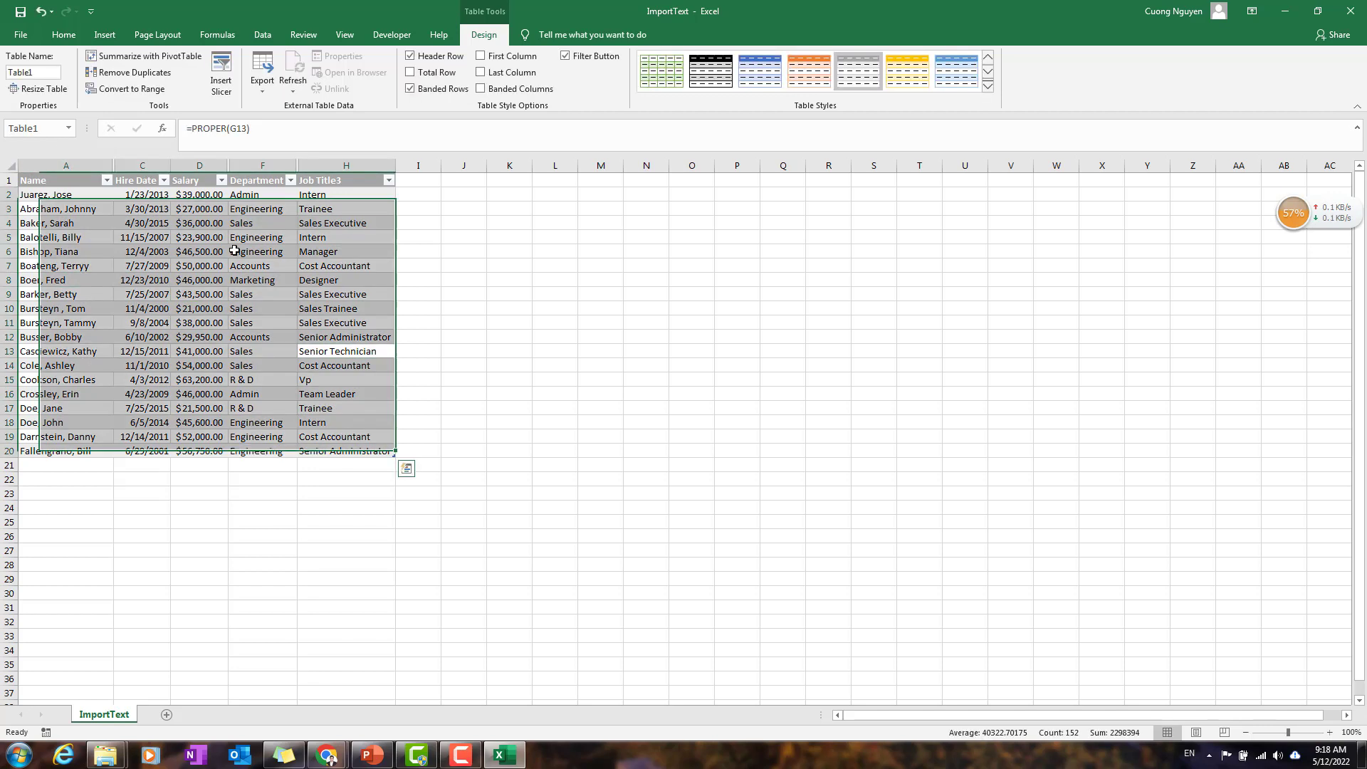
click(39, 74)
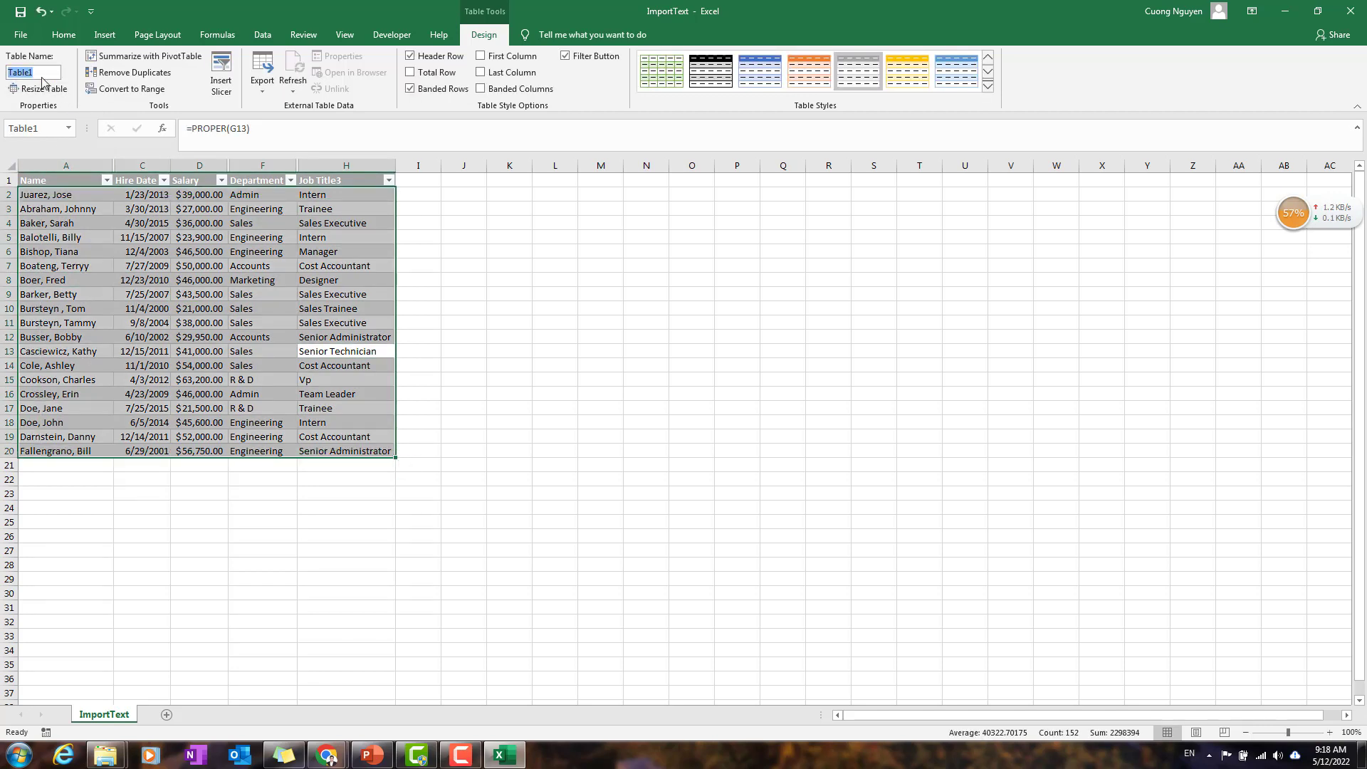
text(Em)
text(ployeeTable)
key(Return)
text(le)
key(Return)
click(840, 451)
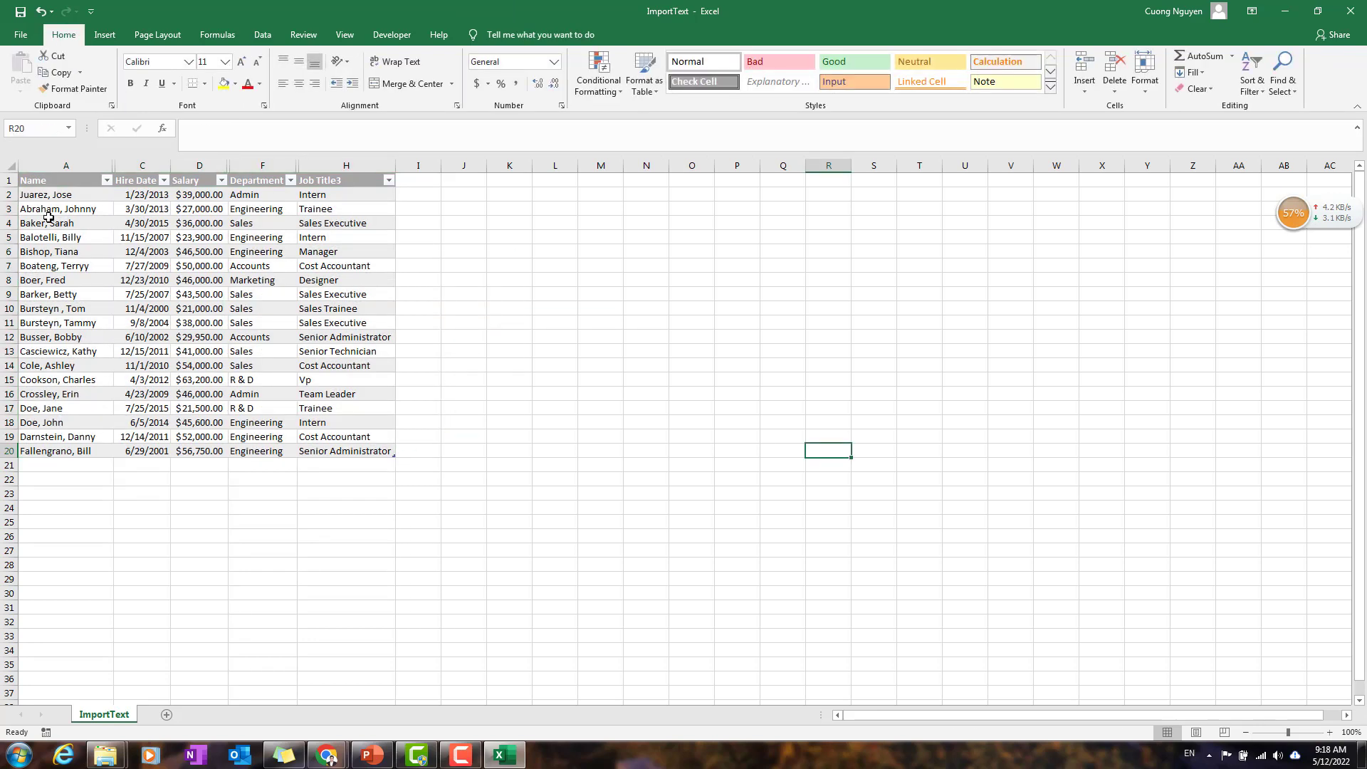